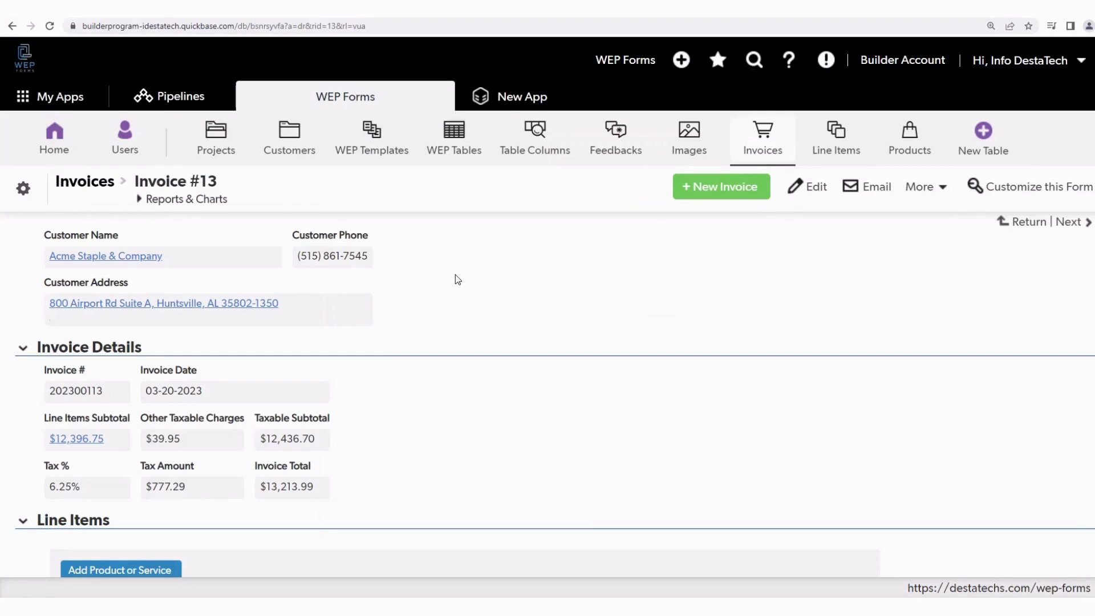
Look up the field IDs of Customer Name and Customer Address on the Invoice #13 form.
right_click(253, 257)
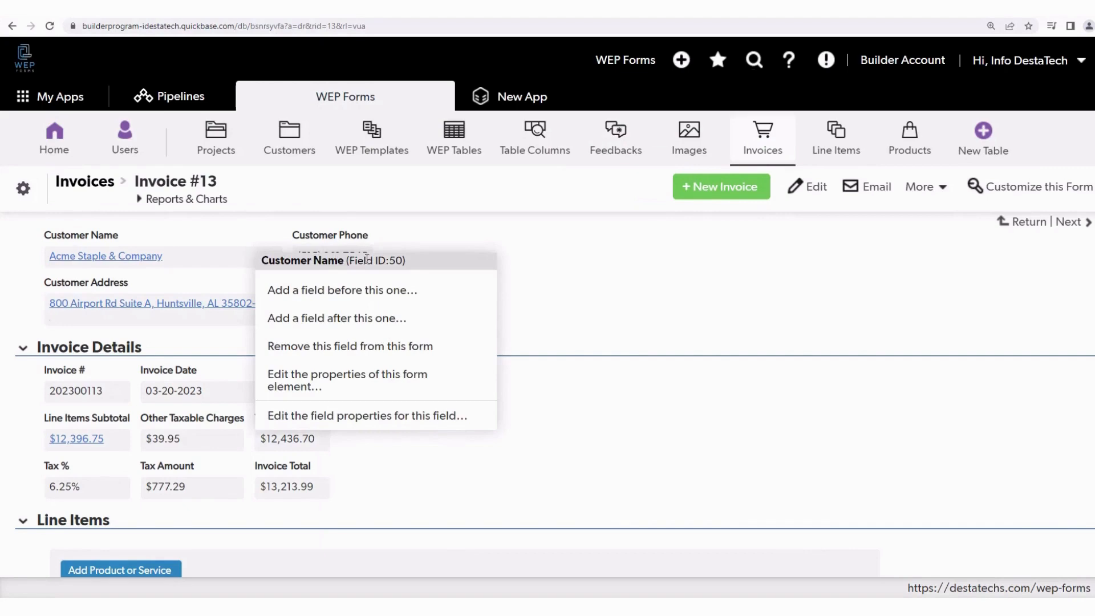
double_click(398, 260)
click(460, 239)
scroll(462, 239, down, 1)
scroll(459, 234, down, 3)
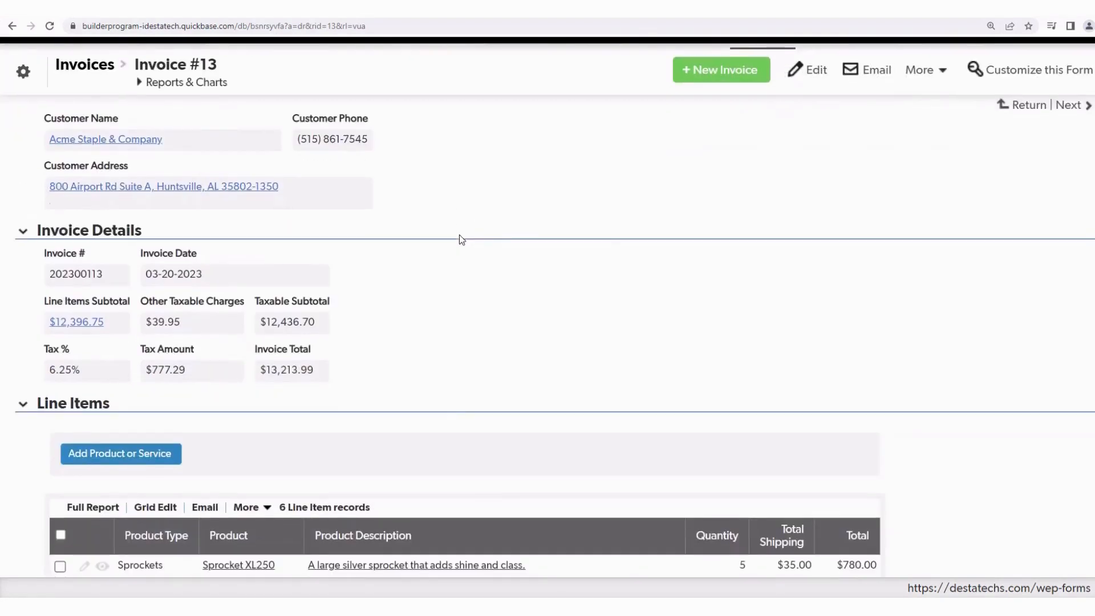
right_click(374, 193)
click(455, 174)
Look up the field IDs of Invoice #, Invoice Total and Invoice Header on the invoice form.
right_click(102, 278)
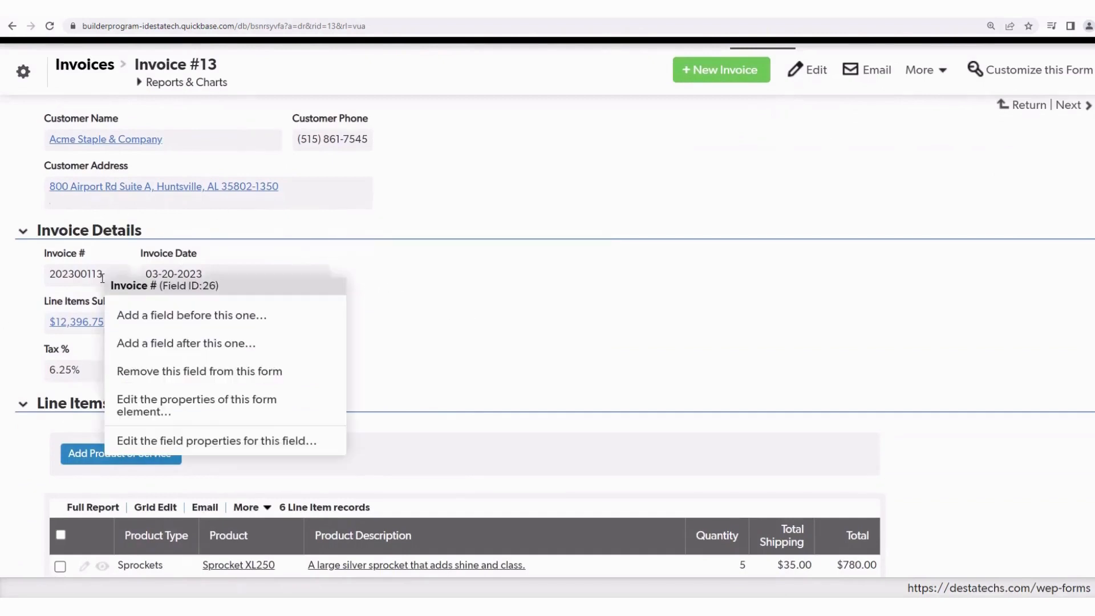
click(454, 275)
right_click(315, 369)
click(450, 332)
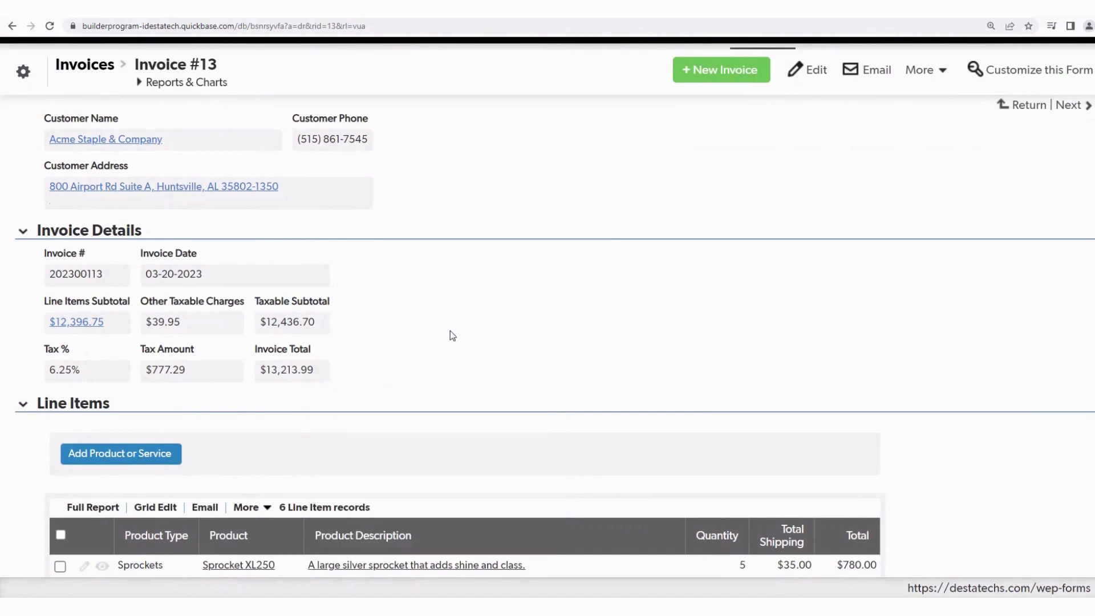
scroll(449, 331, down, 5)
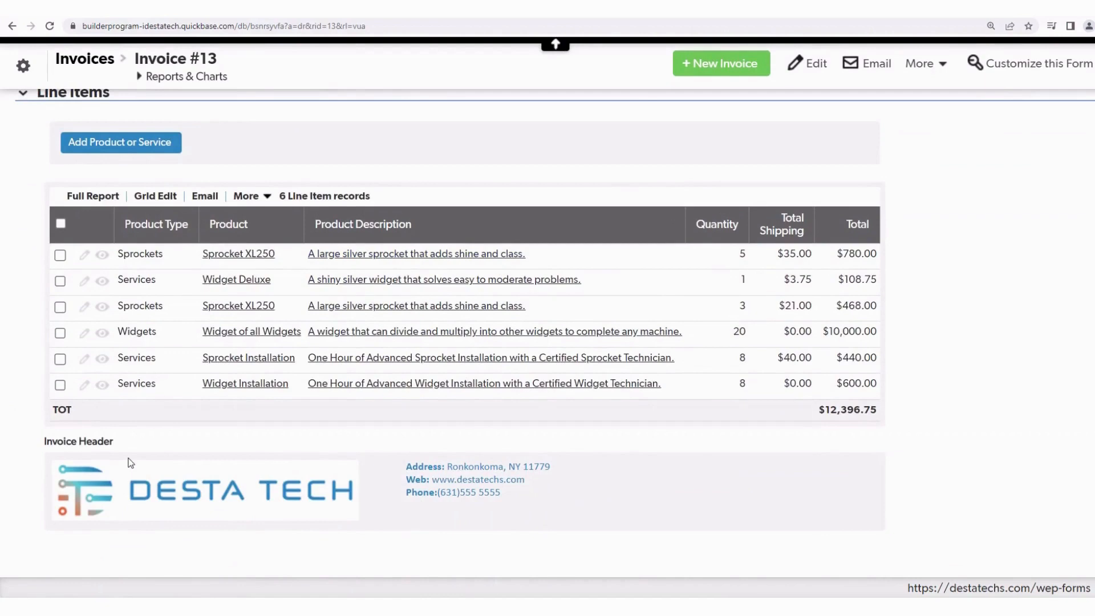
right_click(108, 460)
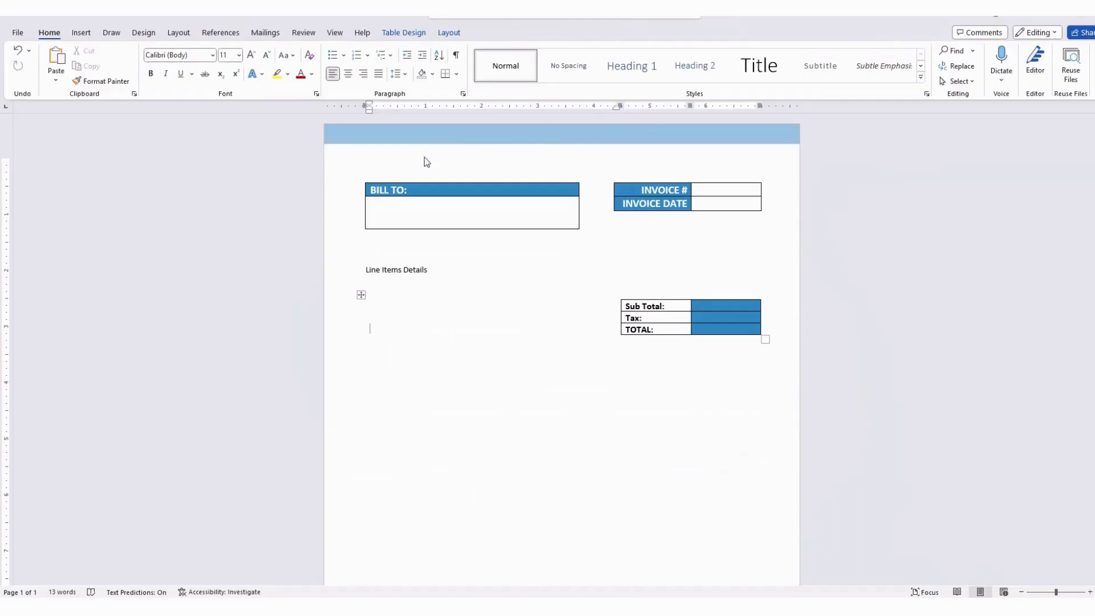
Switch to the Word invoice template and enter the placeholder ~89~ in the page header.
click(406, 166)
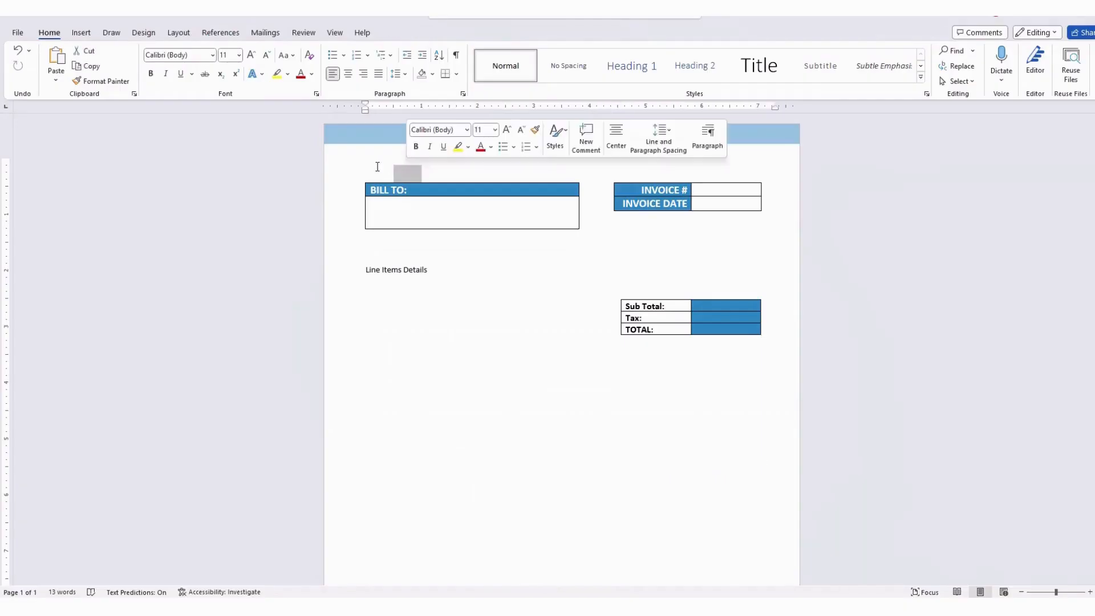
double_click(381, 158)
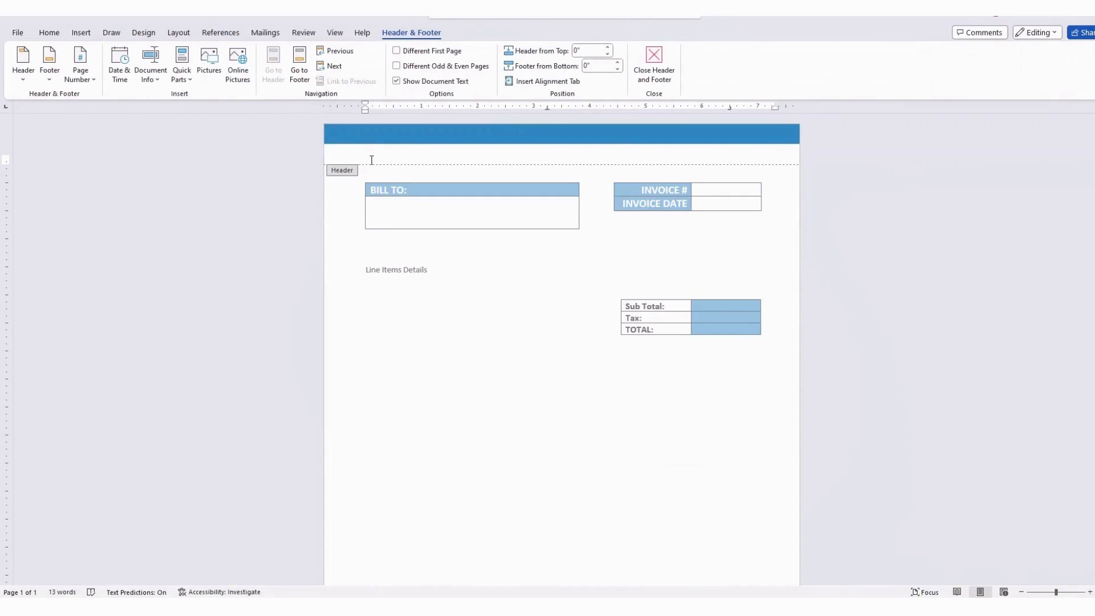
click(371, 159)
text(~89~)
Enter the placeholders ~50~ and ~51~ on separate lines in the BILL TO box.
double_click(391, 203)
text(~50~)
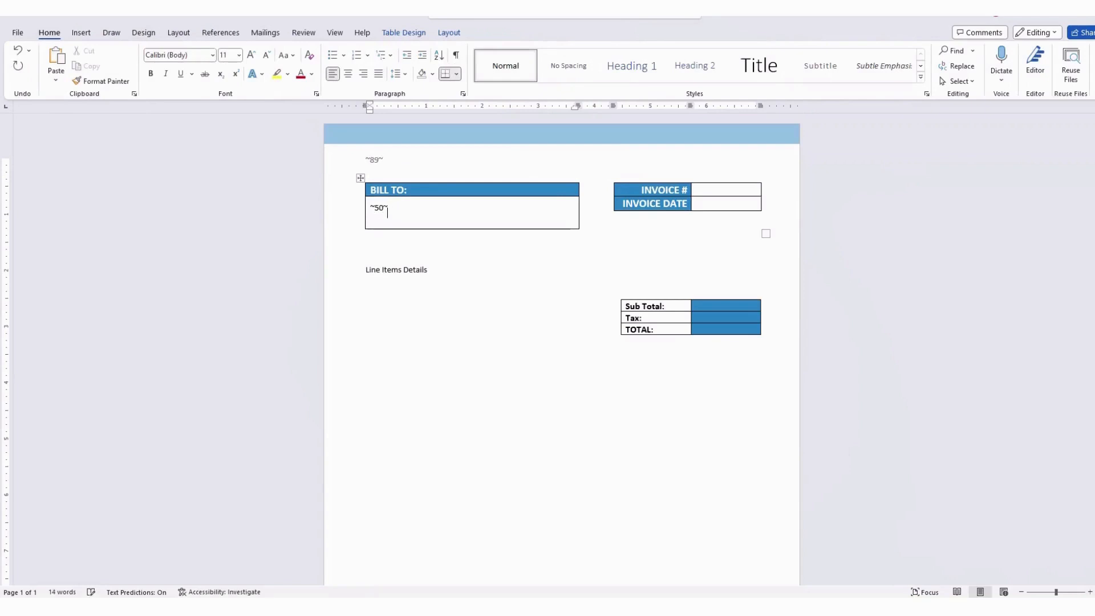
key(Return)
text(~51~)
Enter the placeholder ~26~ for INVOICE # and ~6~ for INVOICE DATE.
click(745, 190)
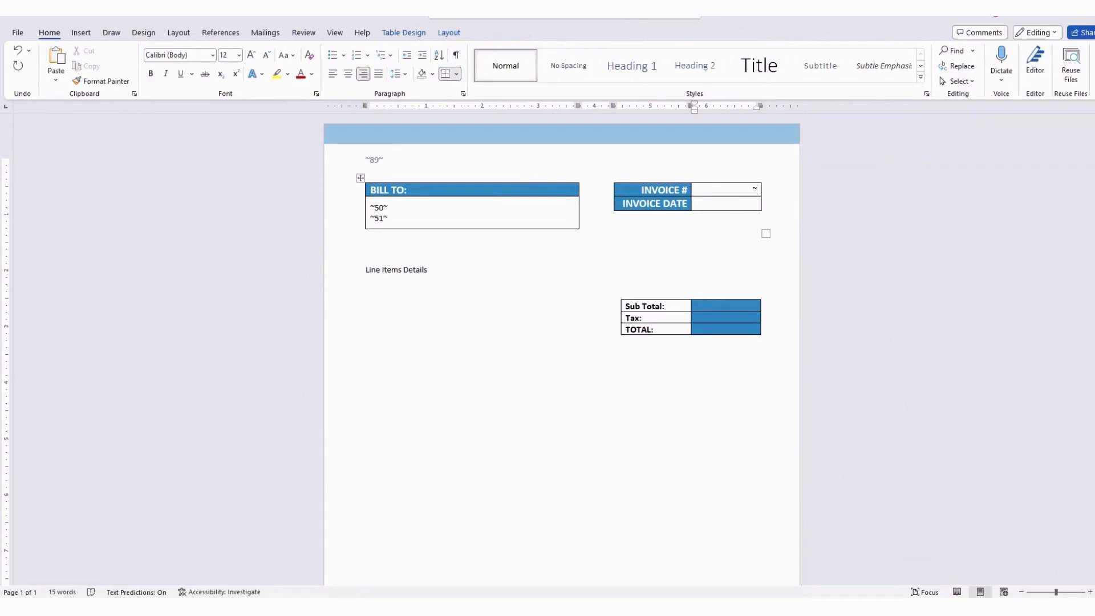
text(~26)
text(~)
text(~6~)
Fill the totals table with placeholders: ~25~ for Sub Total, ~38~ for Tax and ~37~ for TOTAL.
click(751, 306)
text(~)
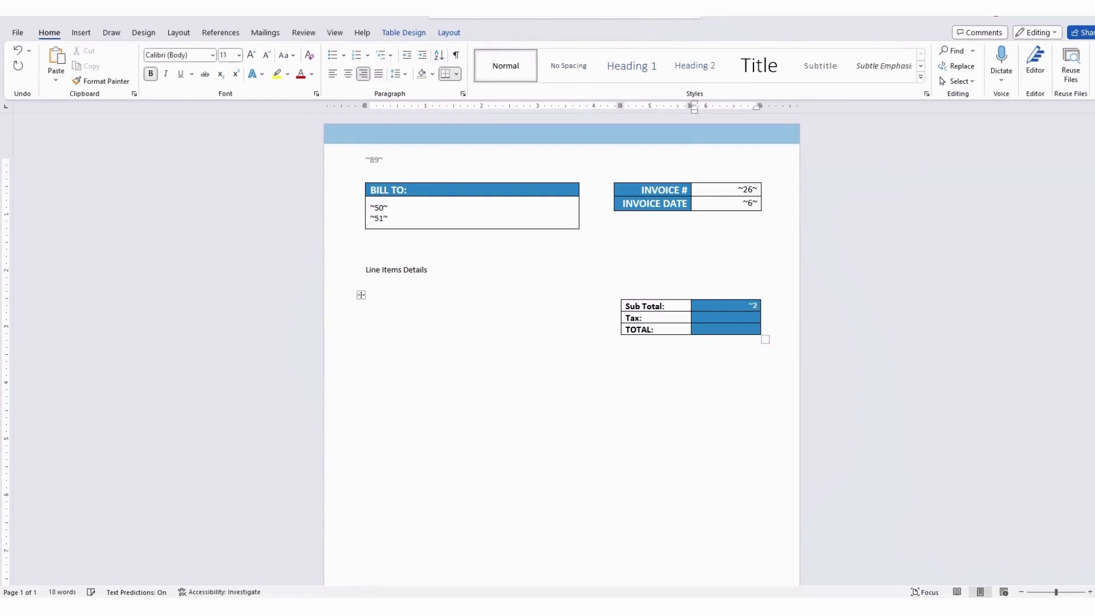
text(25)
text(~ )
text(~38~ )
text(~37)
text(~)
Select the Line Items Details text above the totals table.
click(364, 269)
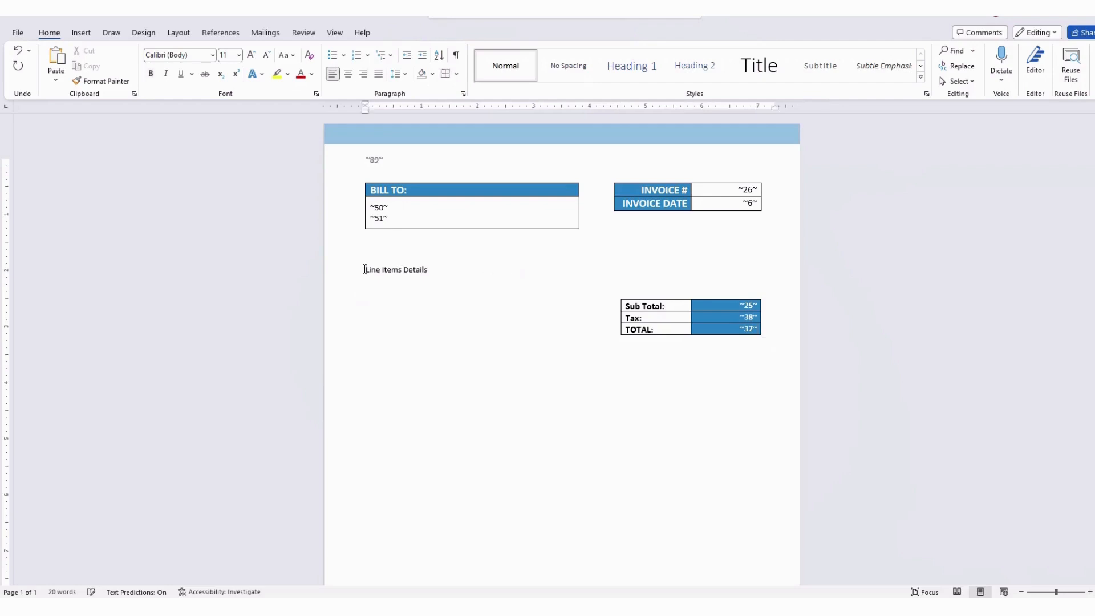
drag(364, 269, 431, 277)
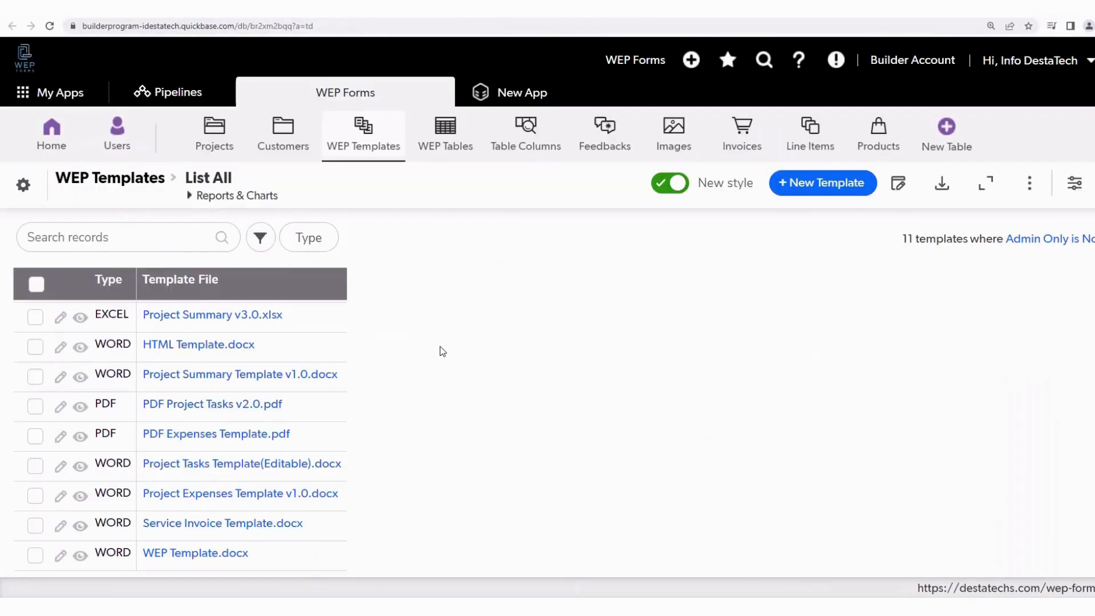
Switch to Quickbase, create a new WEP template and start adding a table to it.
click(819, 185)
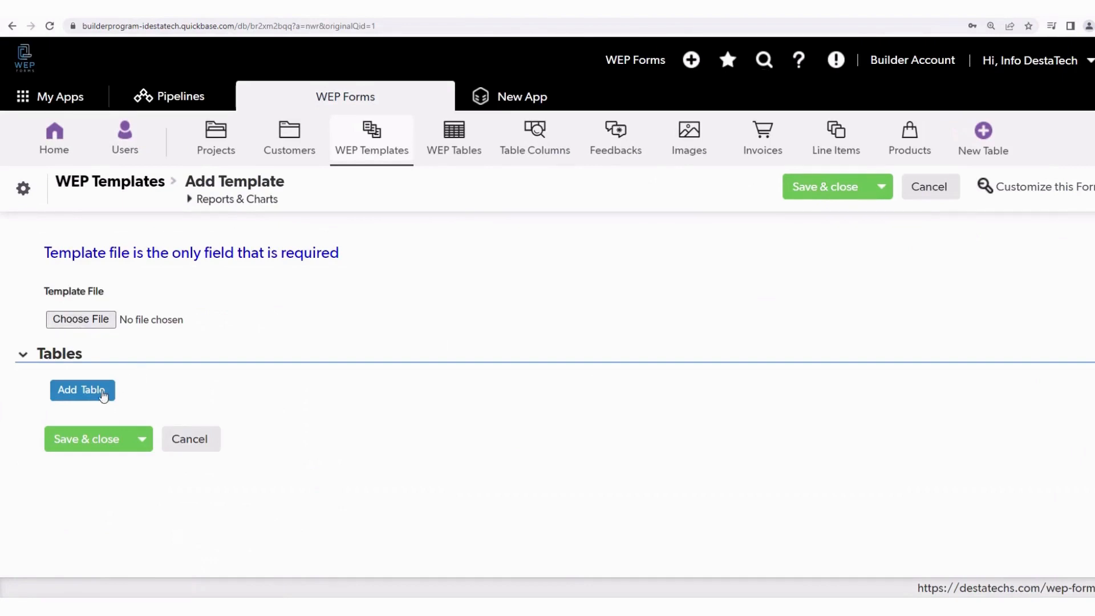
click(99, 397)
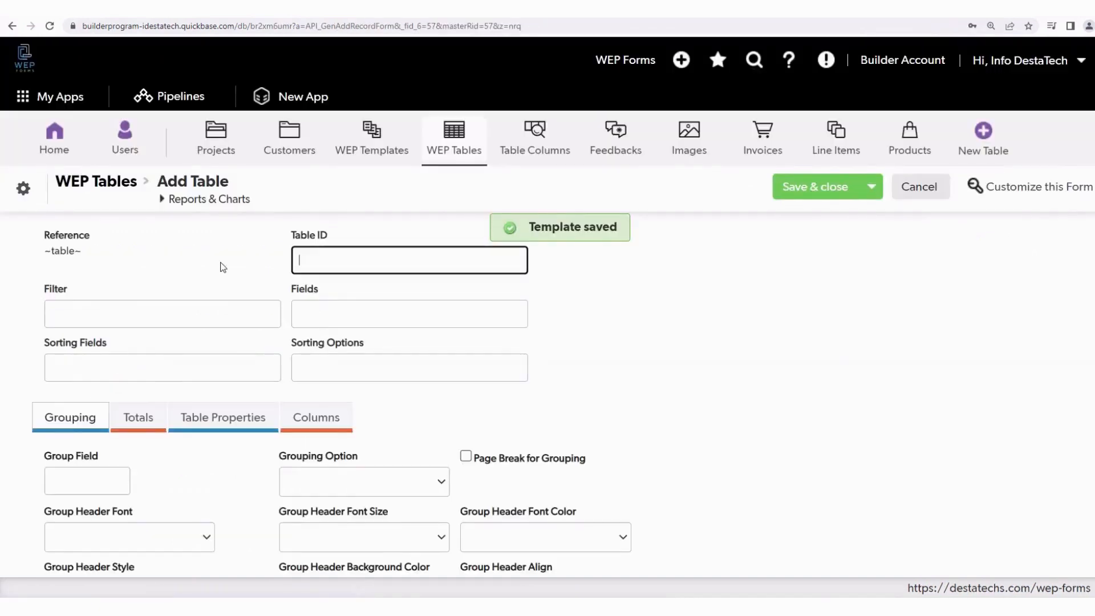
scroll(222, 267, down, 1)
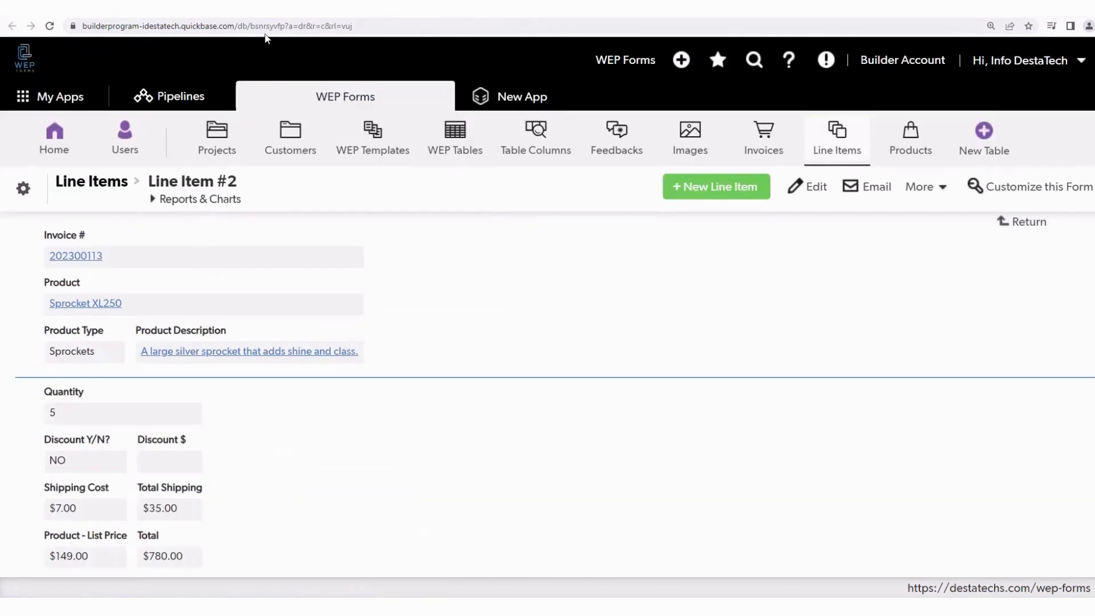
Copy the Line Items table ID bsnrsyvfp from its page URL and enter it as the new table's Table ID.
double_click(269, 26)
right_click(288, 32)
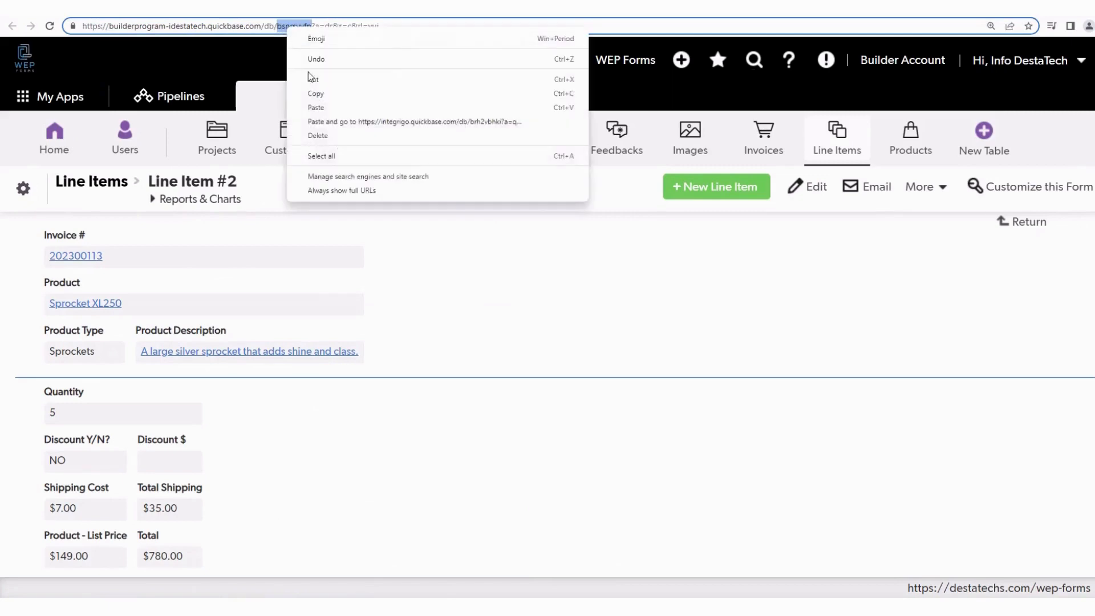
click(315, 93)
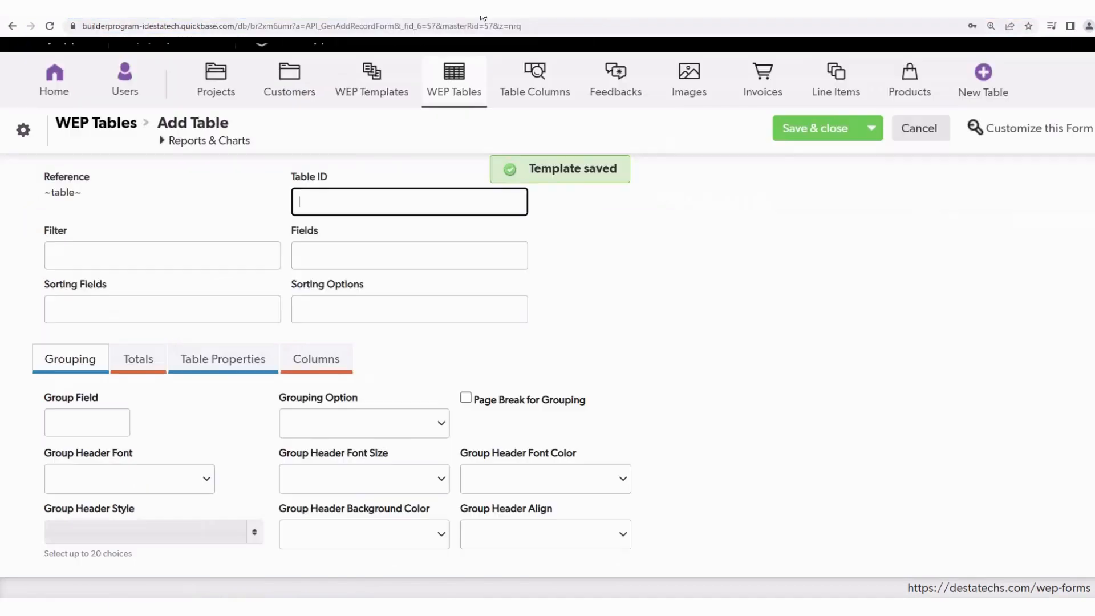
click(373, 203)
key(Down)
key(Return)
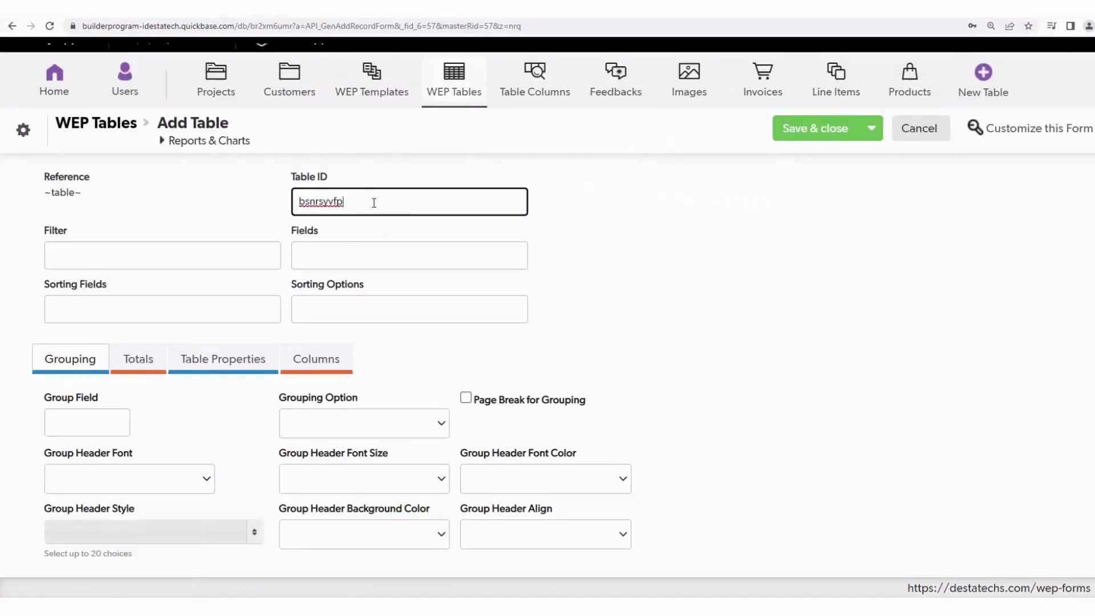
Look up the Quantity field's ID on the line item and set the table filter to {'13'.EX.~3~}AND{'6'.GT.'0'}.
click(130, 256)
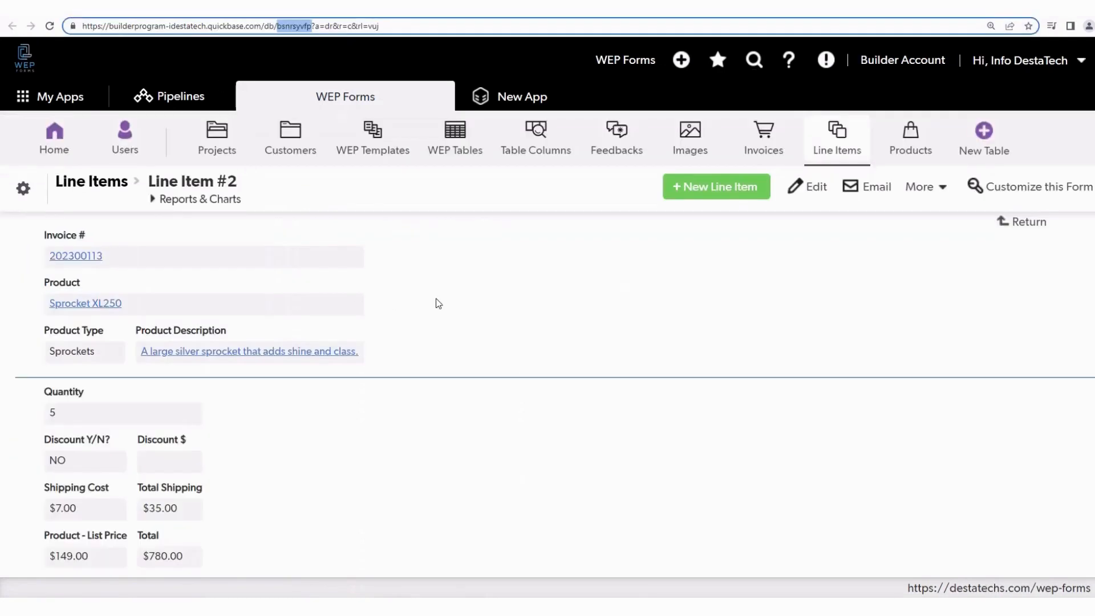
scroll(439, 303, down, 1)
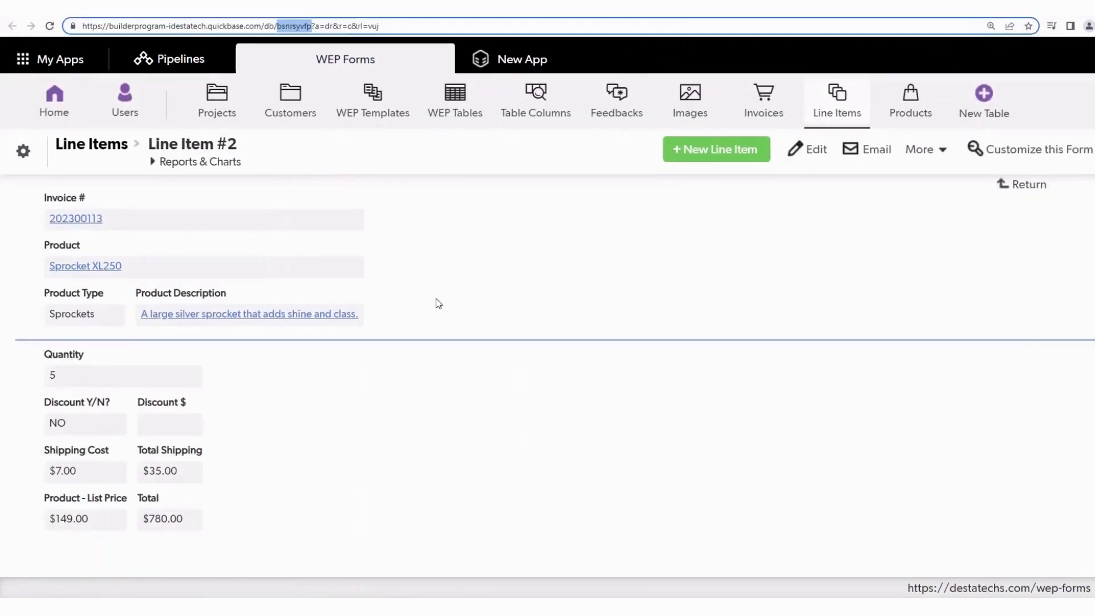
right_click(111, 377)
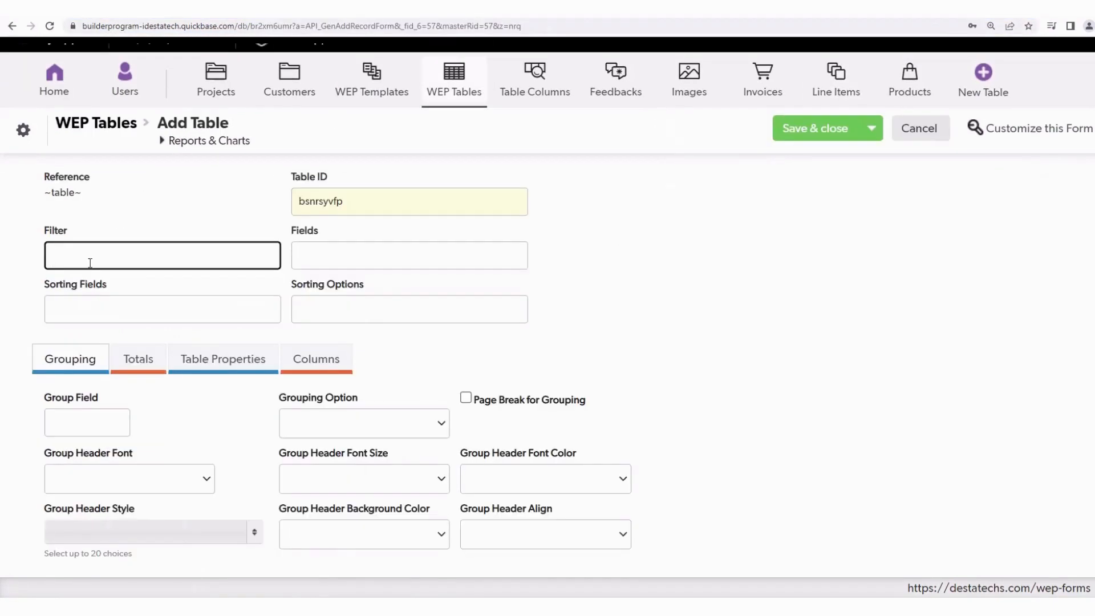
text({'13'.EX.~3~)
text(}AND{'6'.GT.'0'})
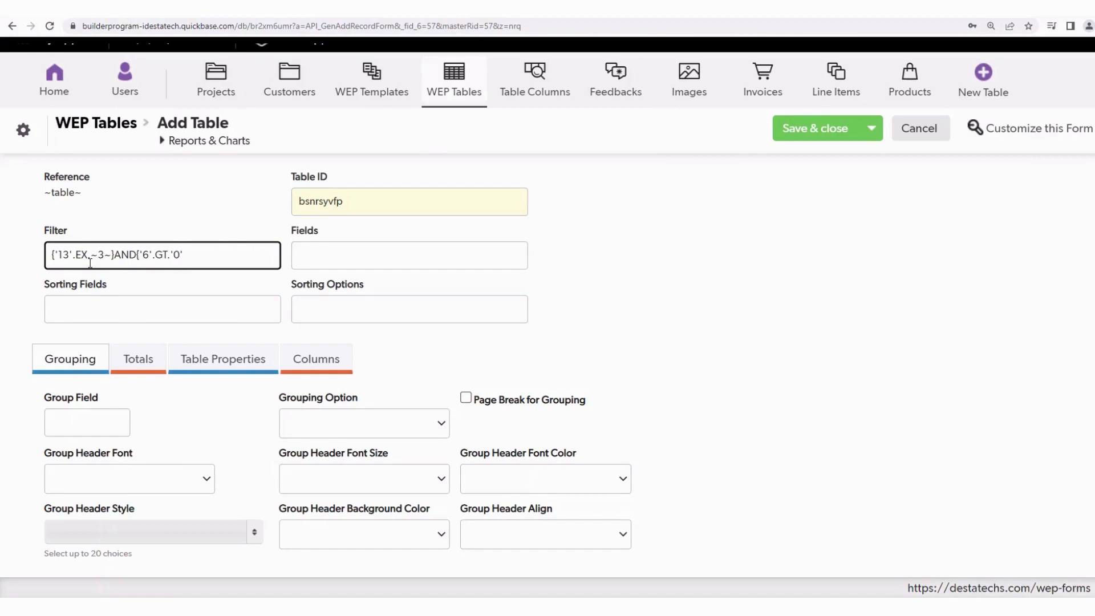
Look up the field IDs of Product and Product Description on the Line Item #2 record.
click(414, 255)
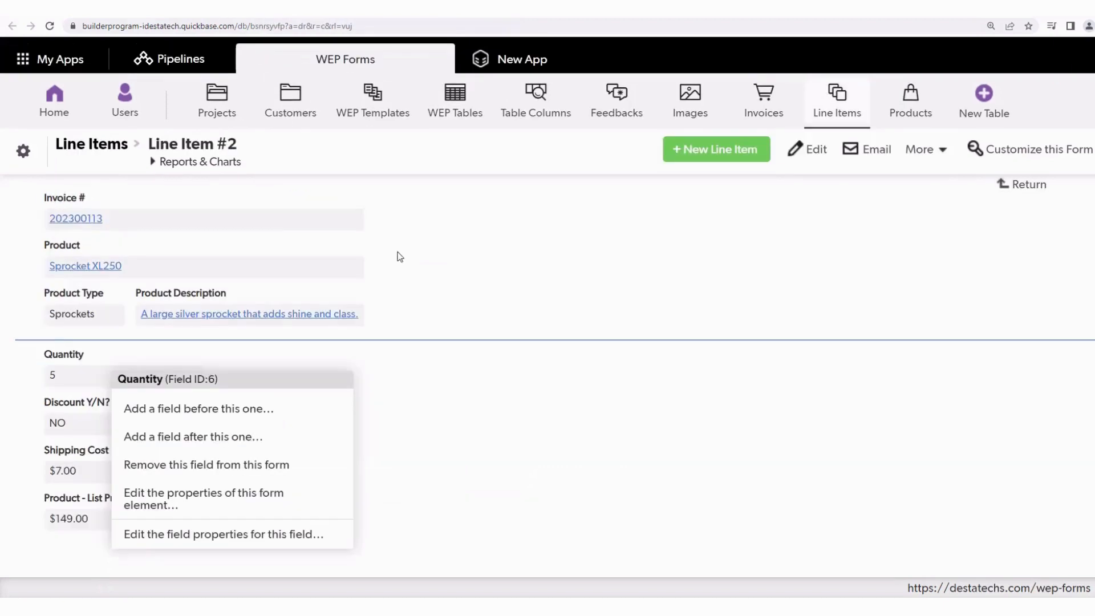
click(398, 253)
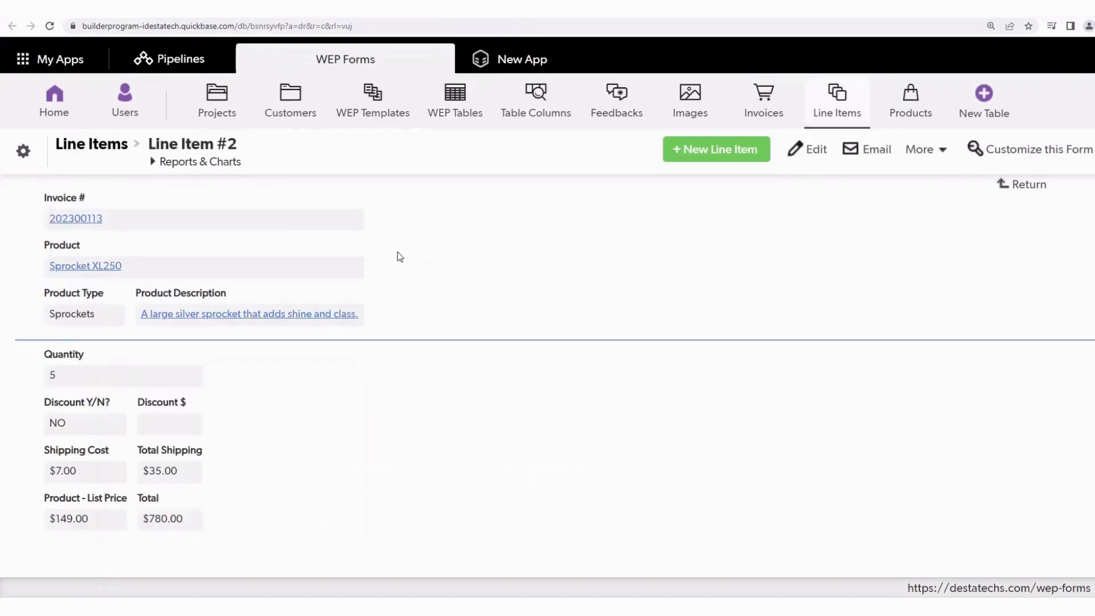
right_click(200, 271)
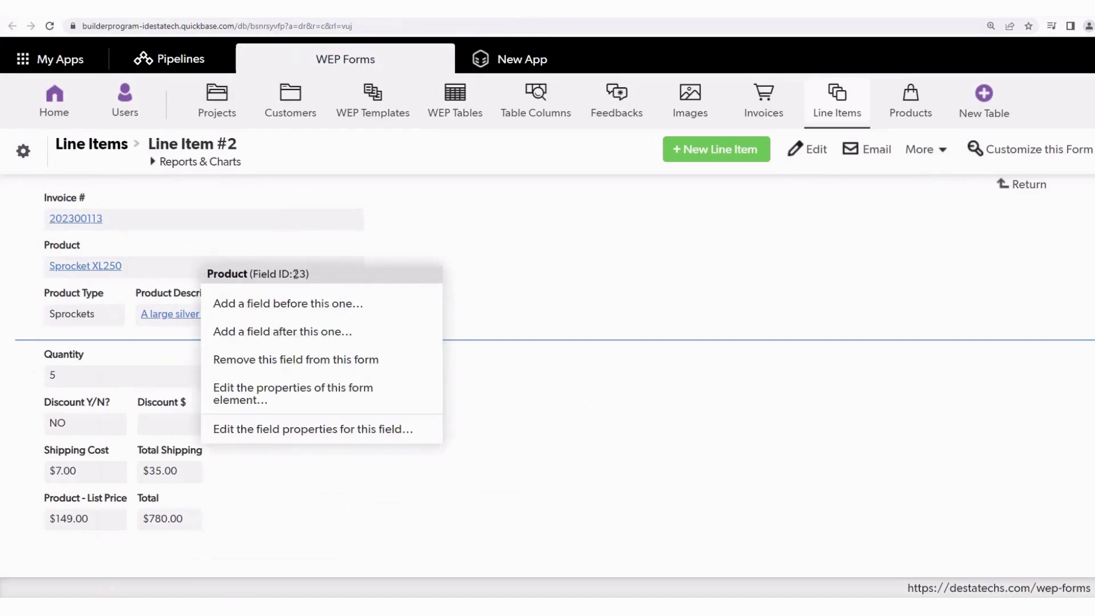
drag(293, 274, 306, 274)
click(354, 258)
right_click(209, 306)
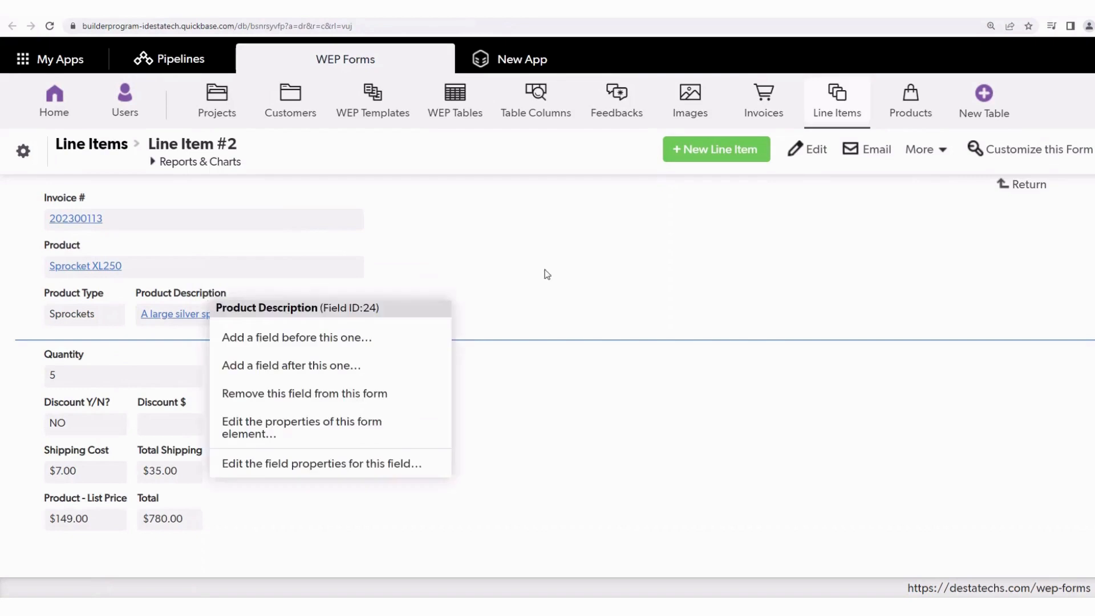
click(546, 272)
Look up the field IDs of Quantity, Total Shipping and Total on the line item record.
right_click(93, 378)
click(429, 398)
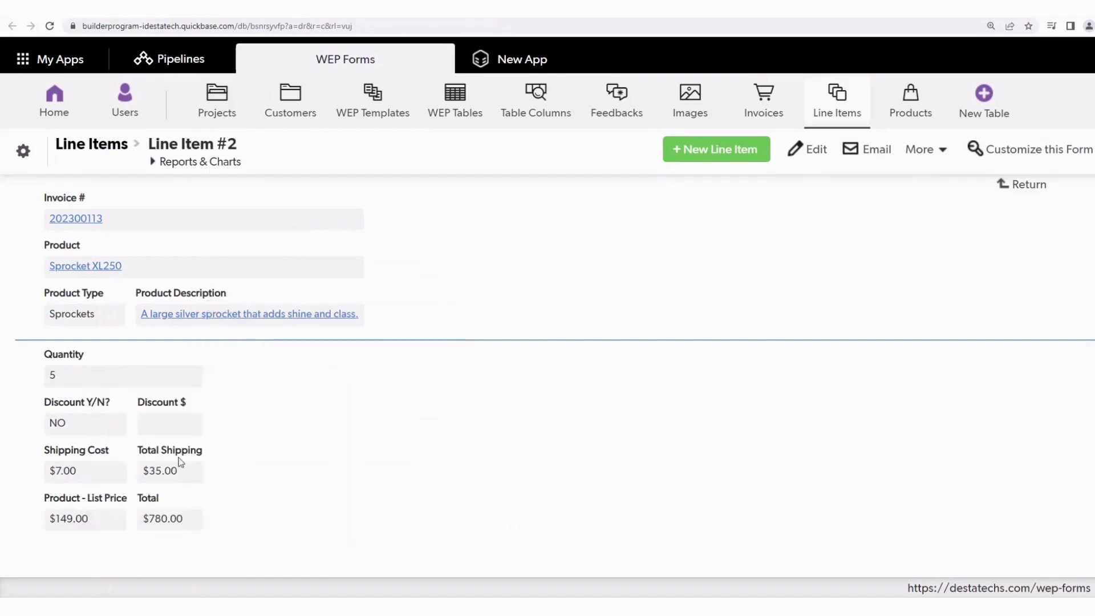
right_click(180, 465)
click(501, 408)
right_click(173, 518)
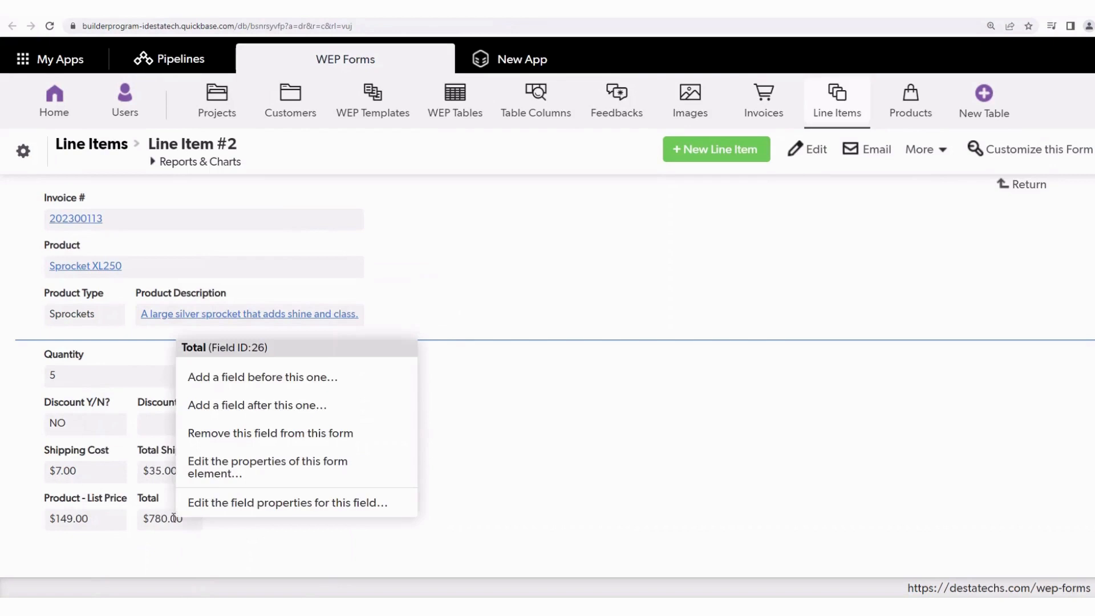
click(563, 447)
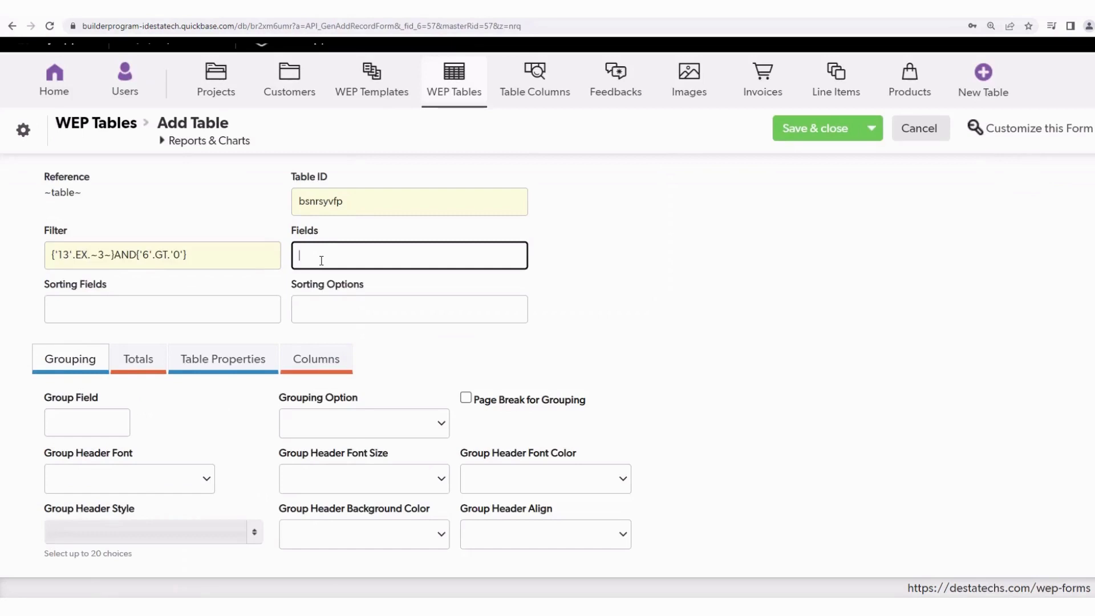
Set the table's Fields to 23.24.6.18.26.
text(23,)
text(24.6.)
text(18.26)
Set the table's Sorting Fields to 3 and Sorting Options to A.
click(160, 306)
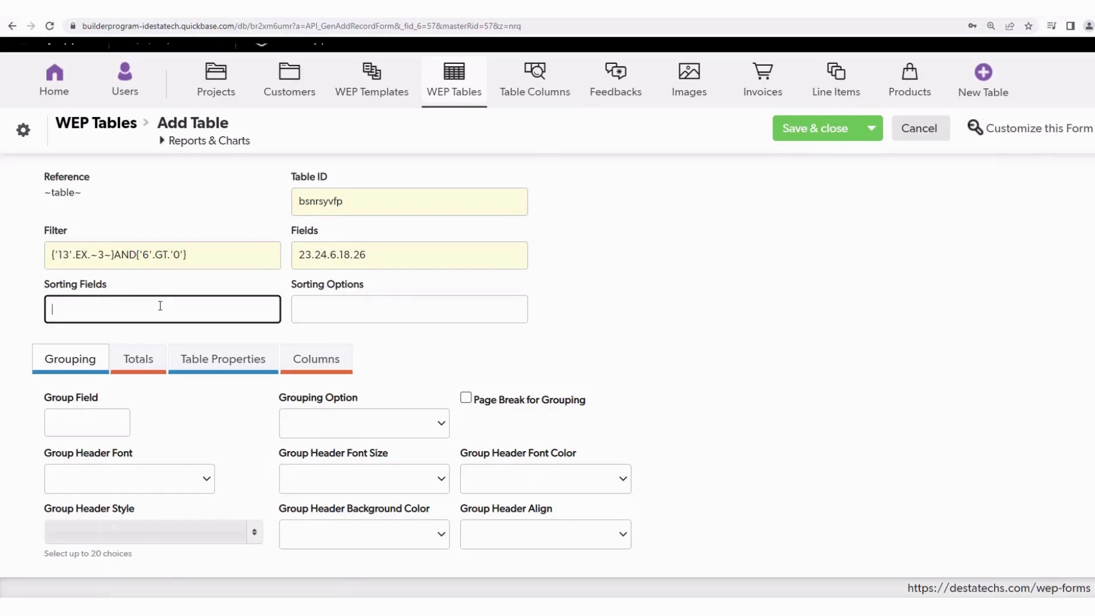
drag(385, 258, 278, 249)
click(177, 298)
text(3)
click(354, 310)
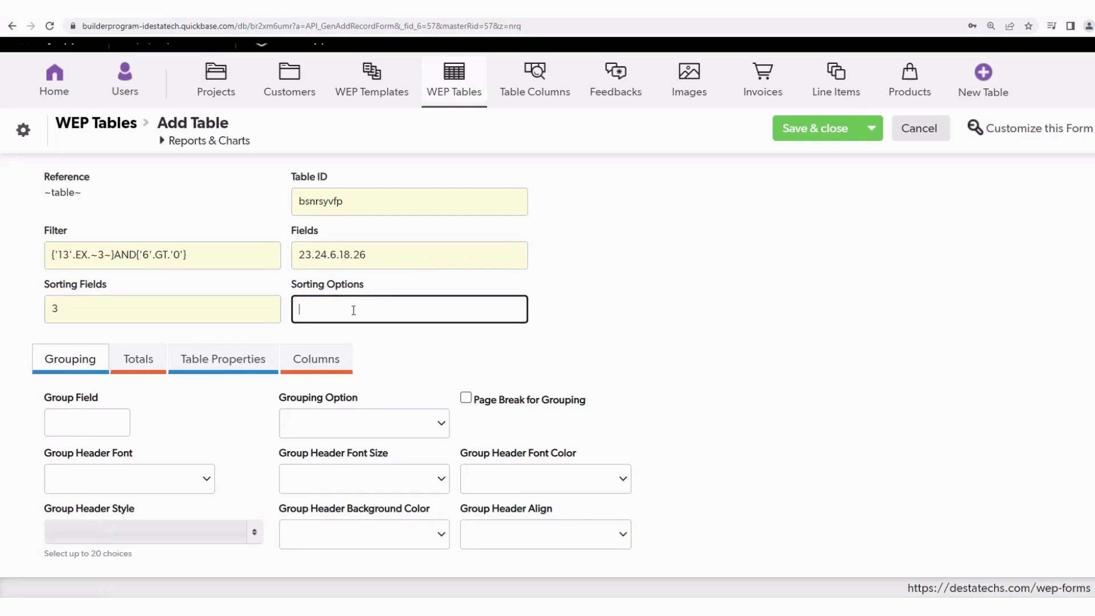
text(A)
click(580, 326)
Set the Total Fields of the table's totals settings to 26.
scroll(582, 327, down, 1)
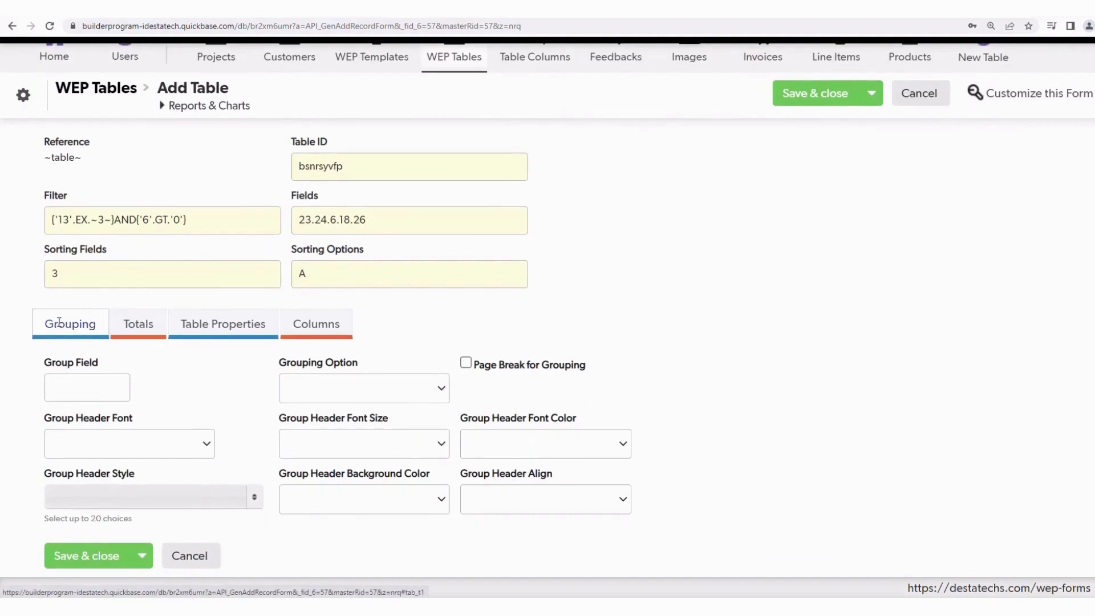
click(146, 332)
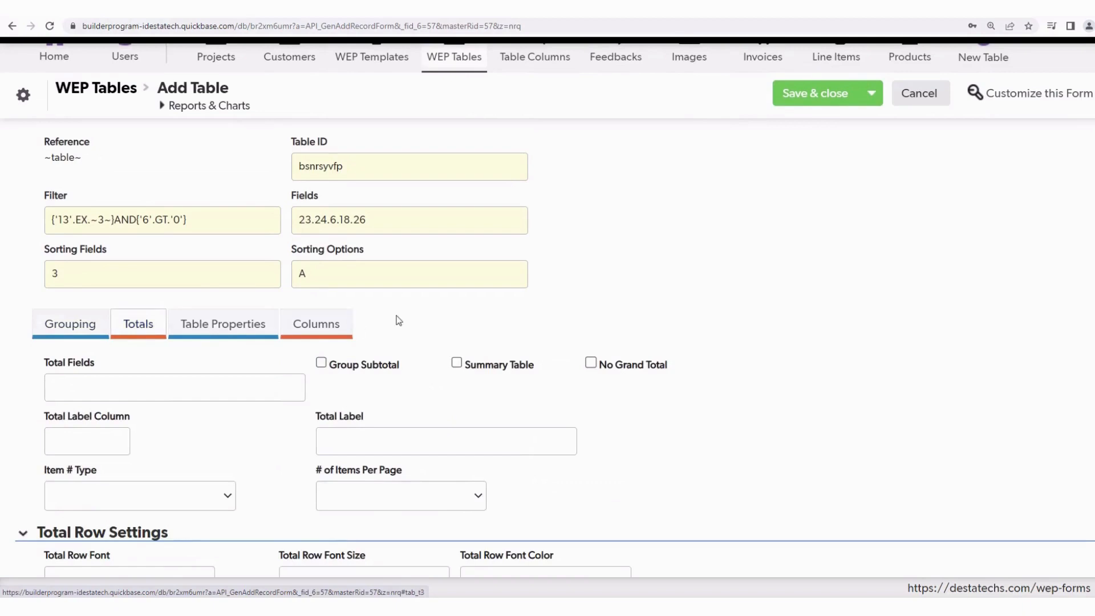
scroll(404, 315, down, 1)
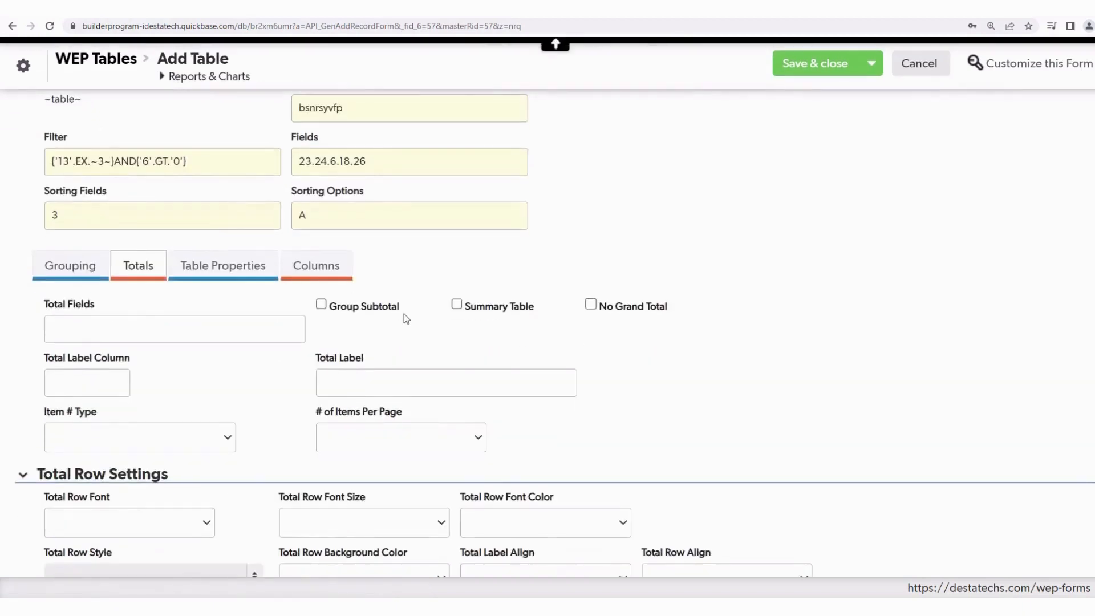
click(111, 326)
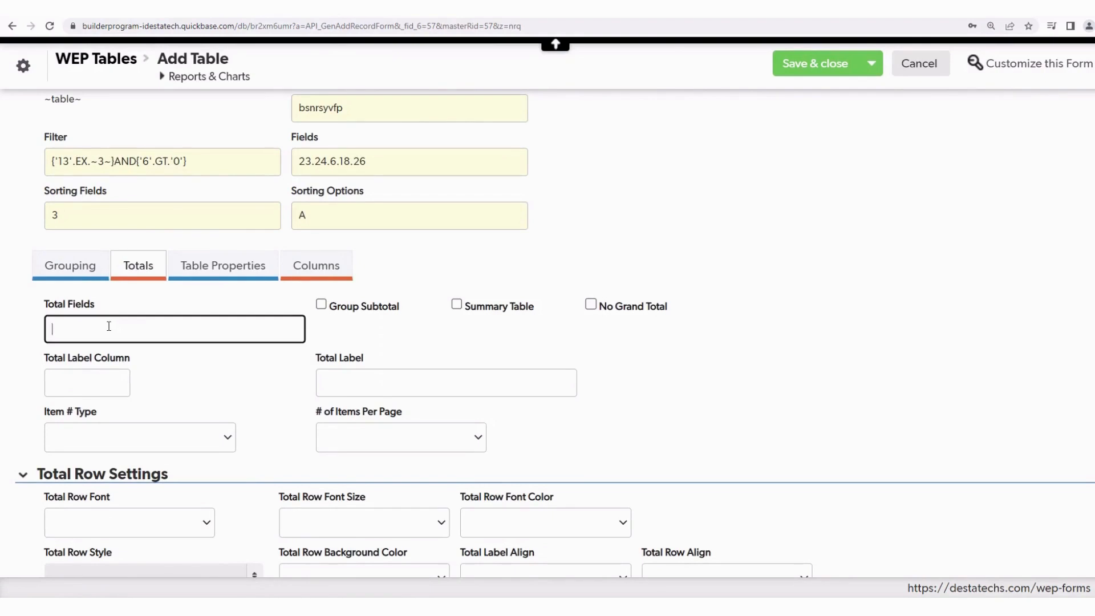
drag(355, 162, 372, 162)
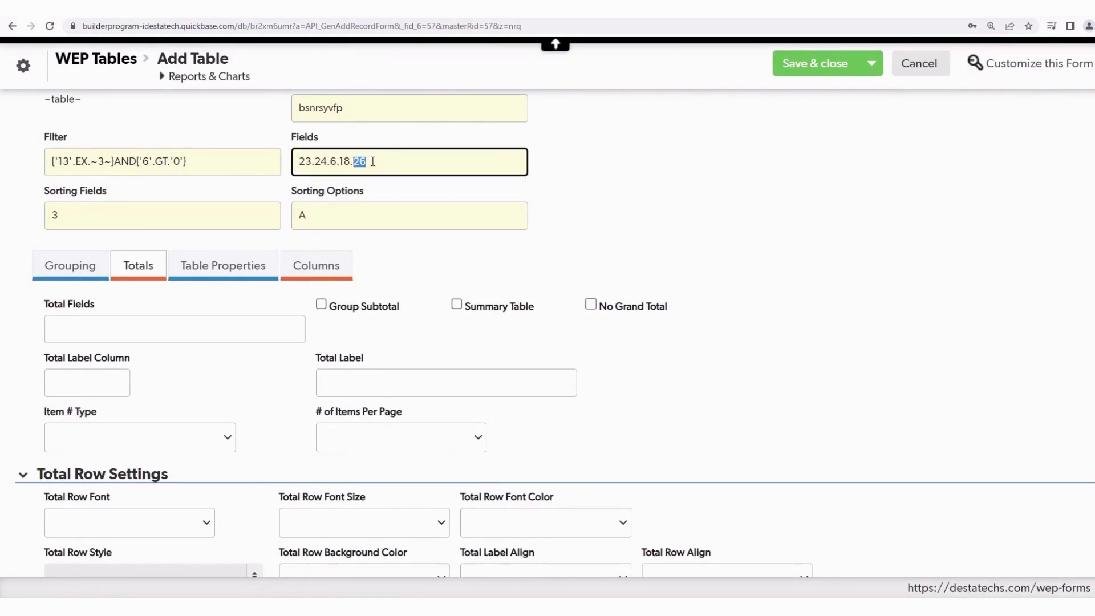
click(76, 336)
text(26)
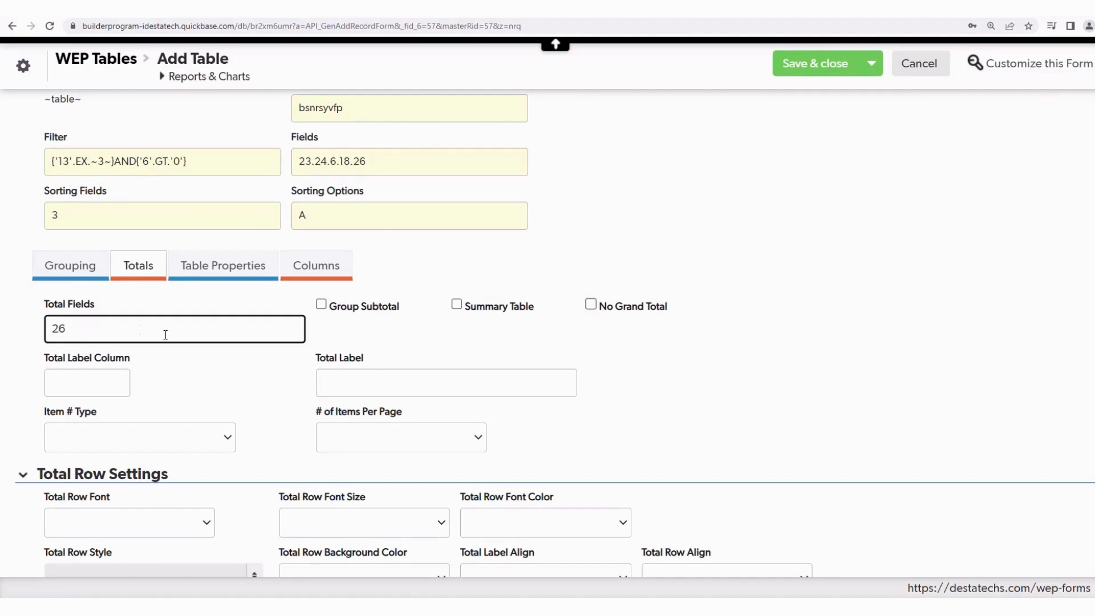
click(210, 367)
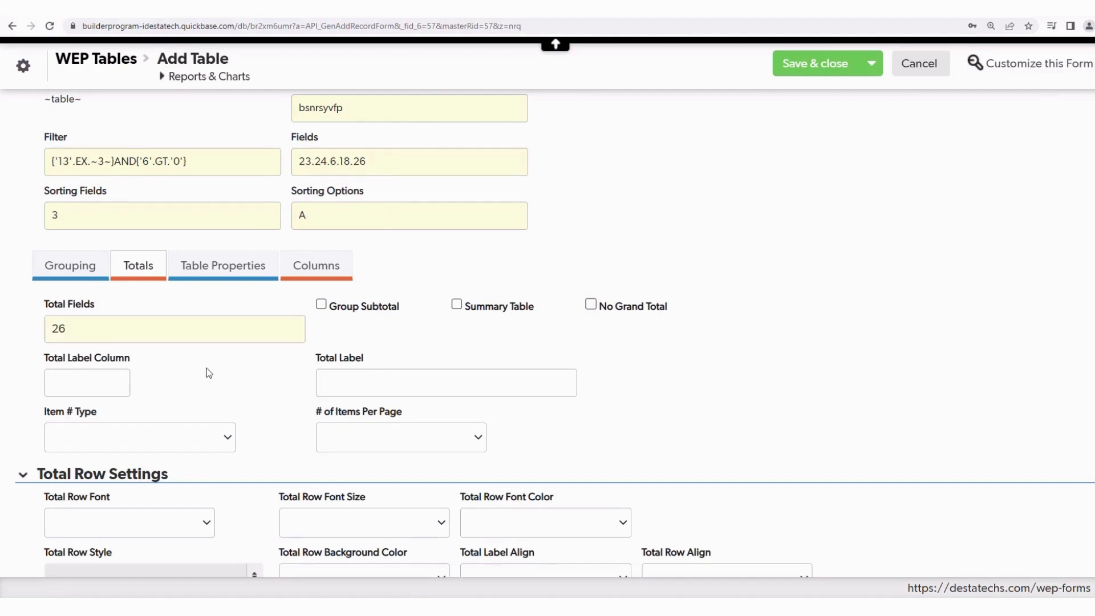
Set the Total Label Column to 4 and the Total Label to "Total Amount:".
click(76, 380)
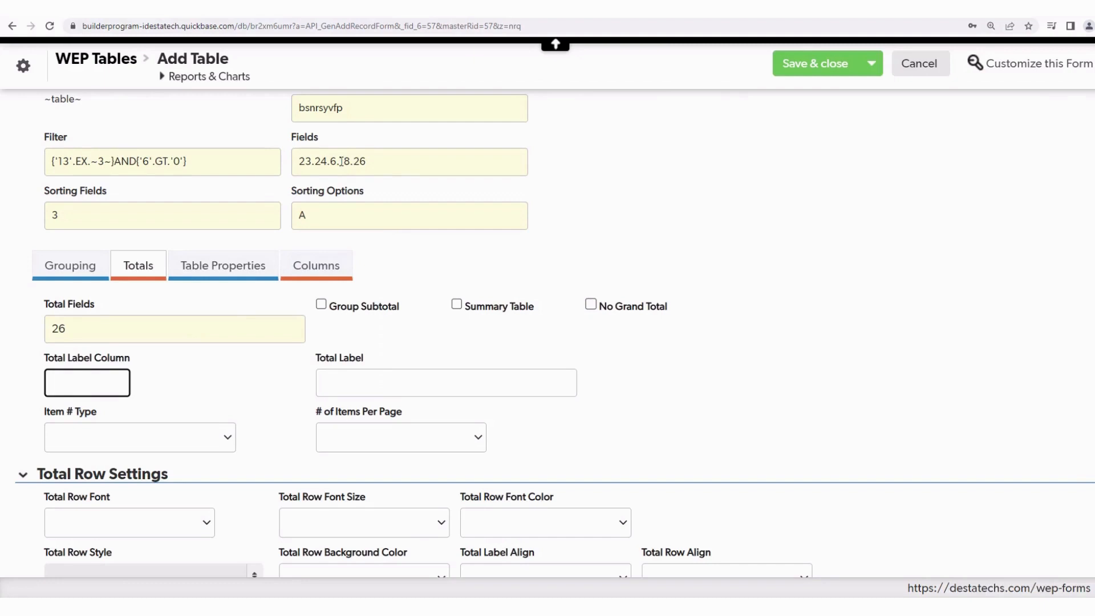
drag(340, 162, 351, 161)
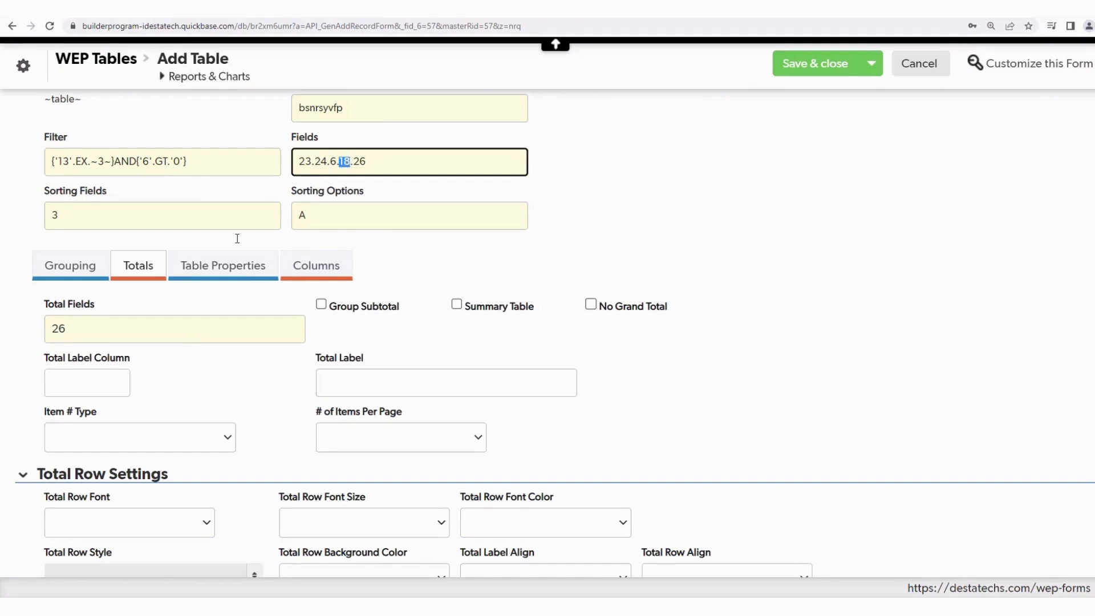
click(103, 382)
text(4)
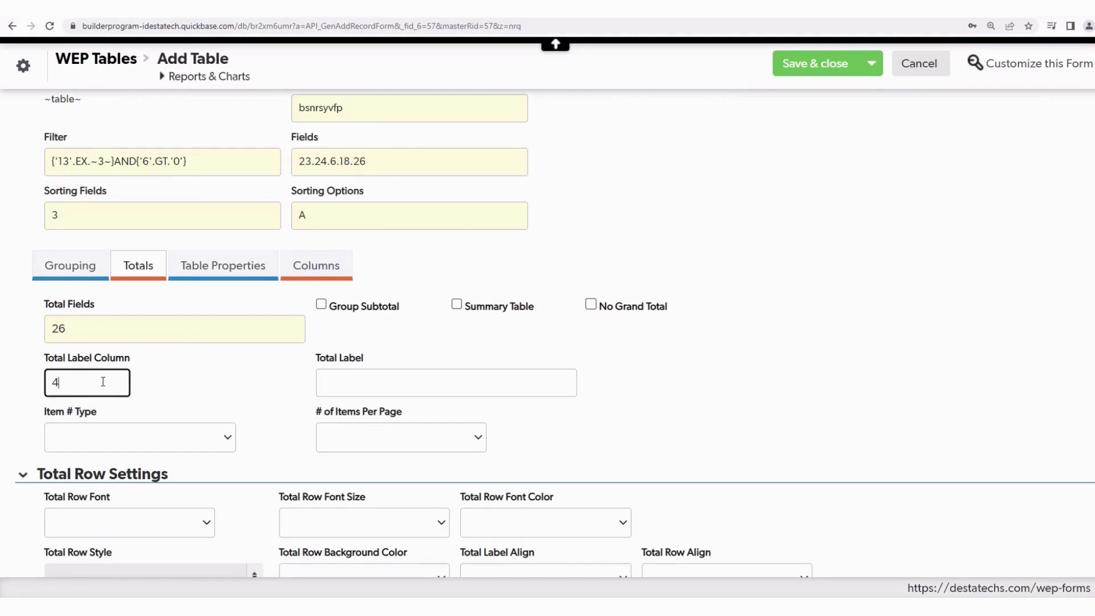
click(349, 378)
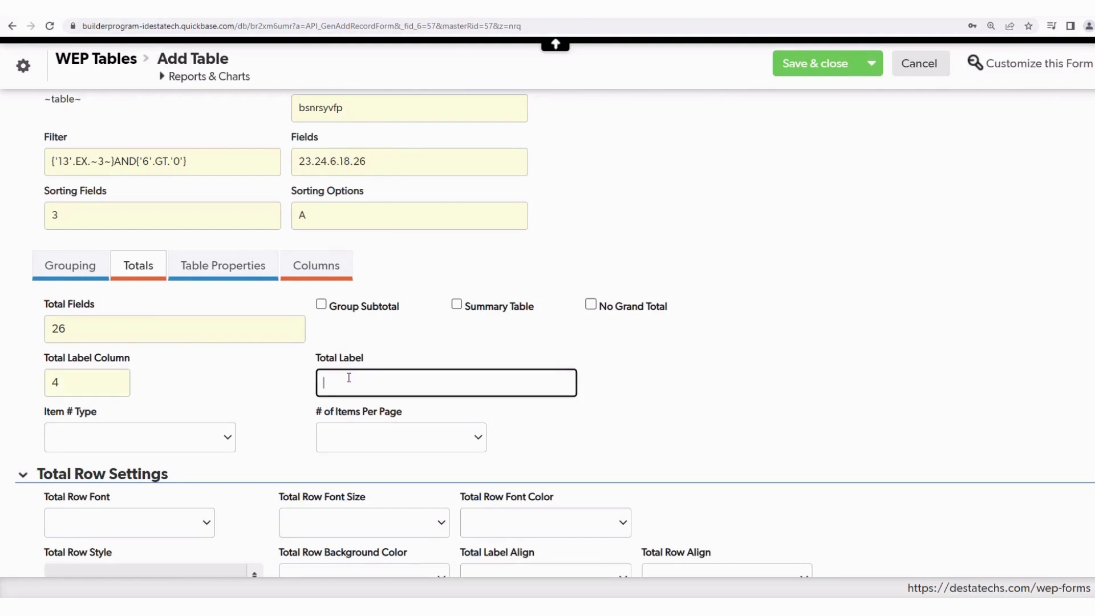
text(Total Amount:)
triple_click(349, 381)
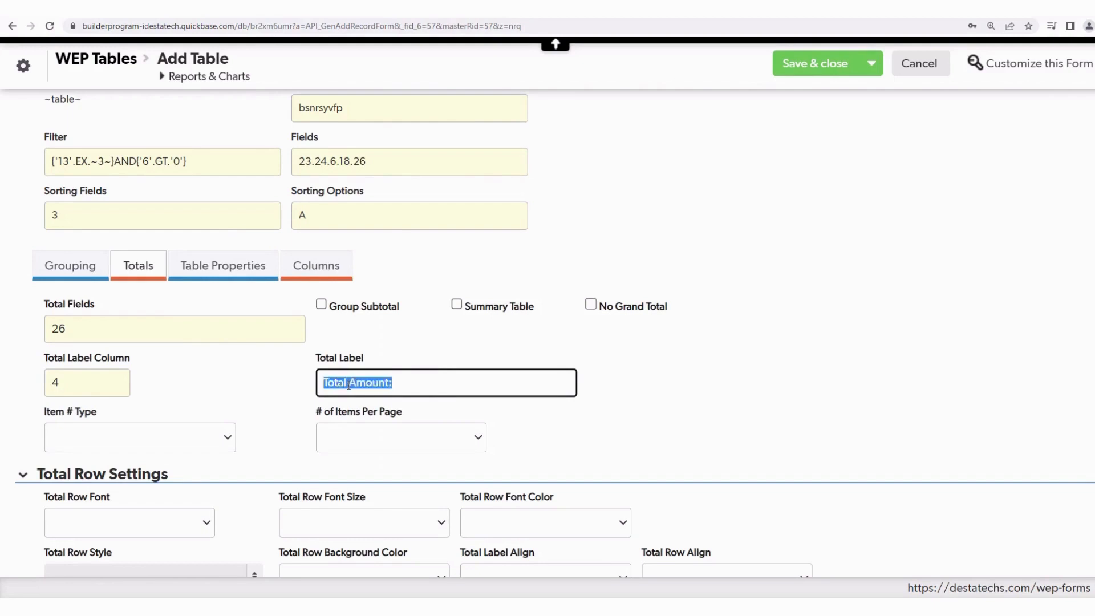
click(233, 384)
Set the total row's font to Calibri and its font size to 11.
scroll(233, 385, down, 1)
scroll(234, 385, down, 2)
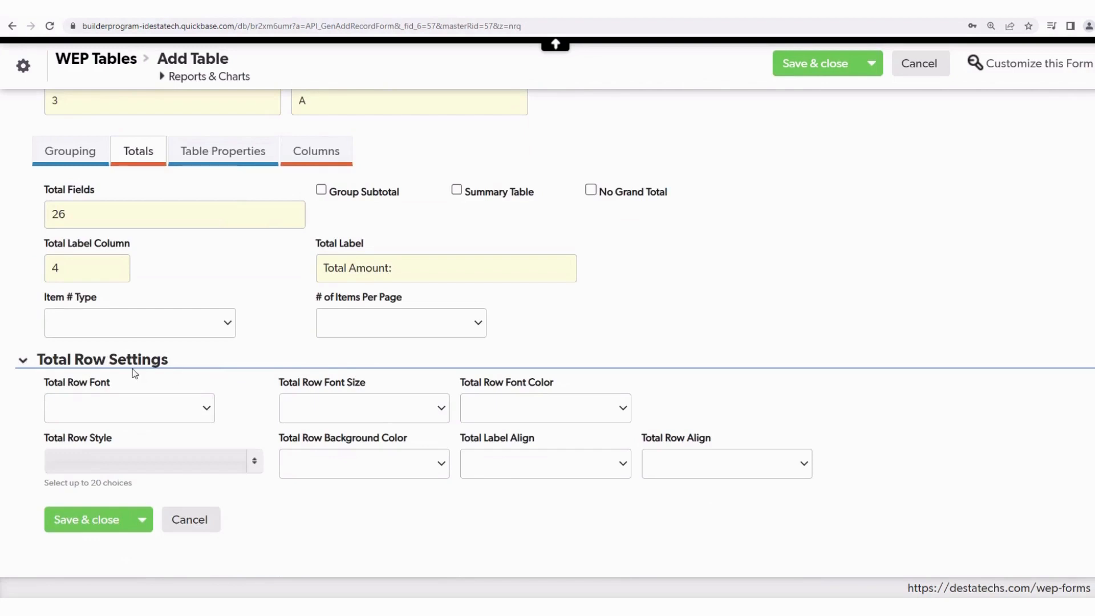
click(159, 409)
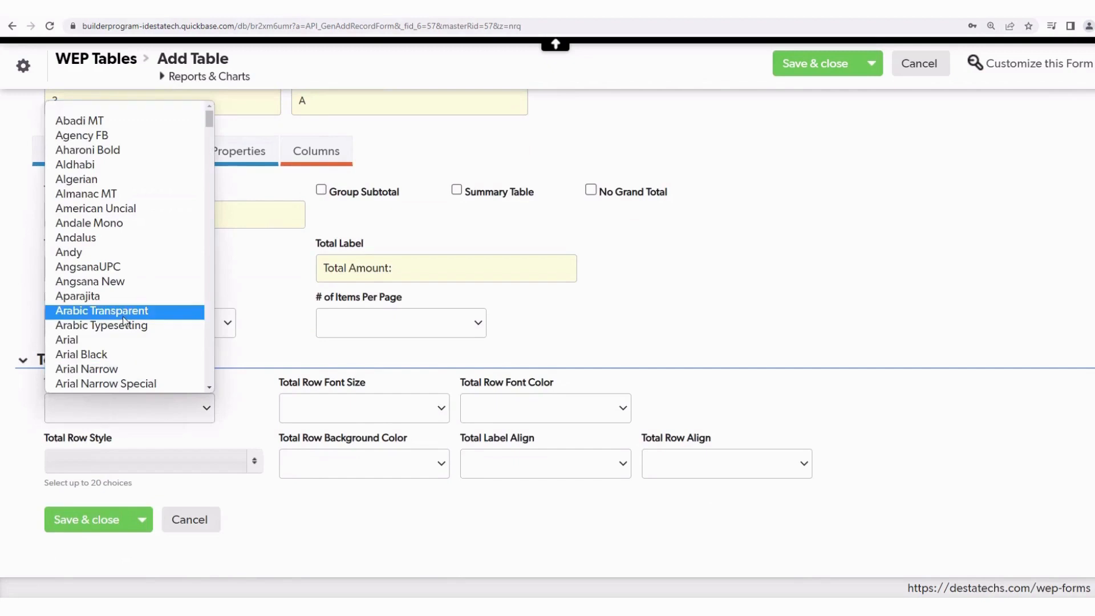
key(c)
click(171, 384)
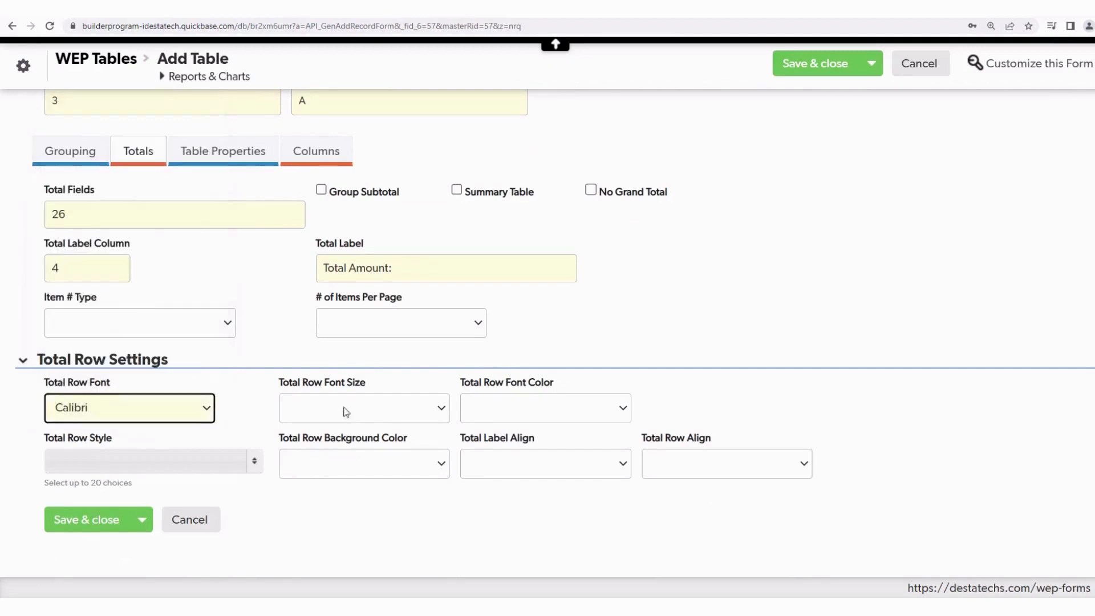
click(368, 416)
click(330, 472)
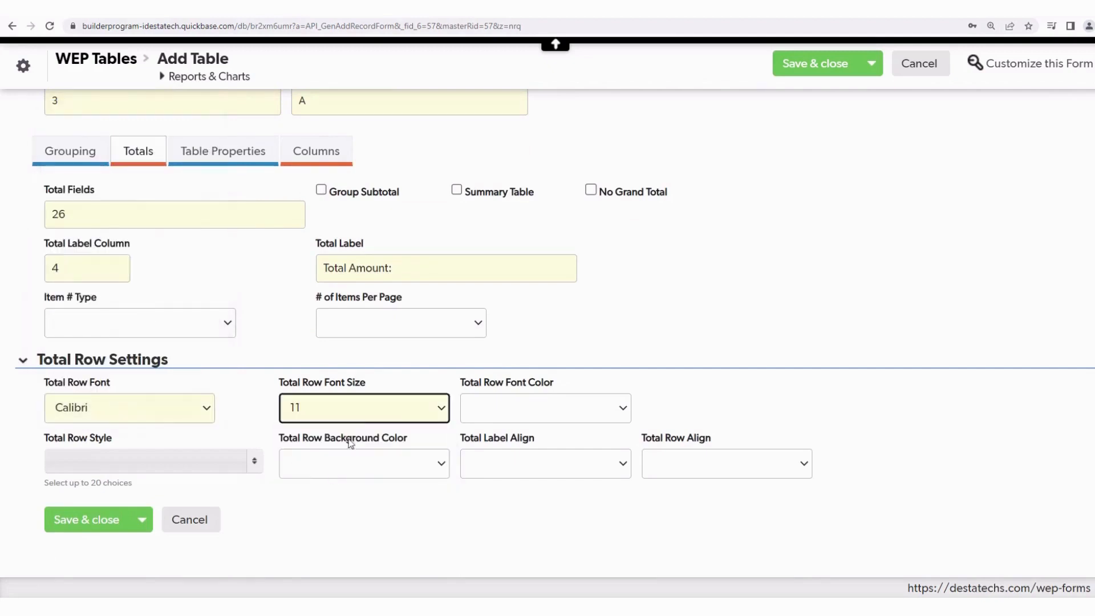
click(375, 405)
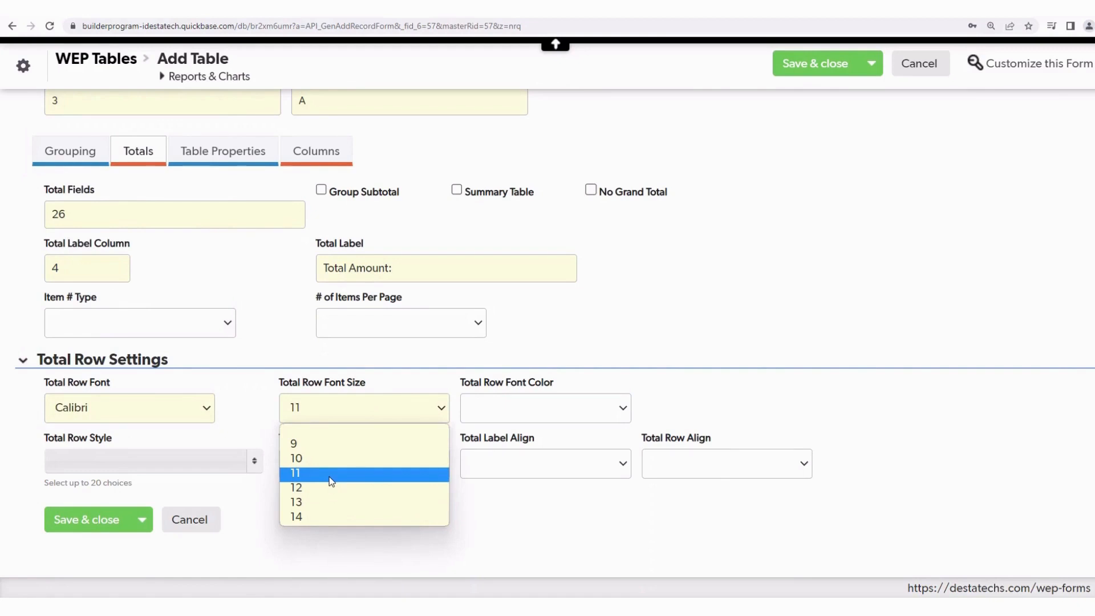
click(433, 378)
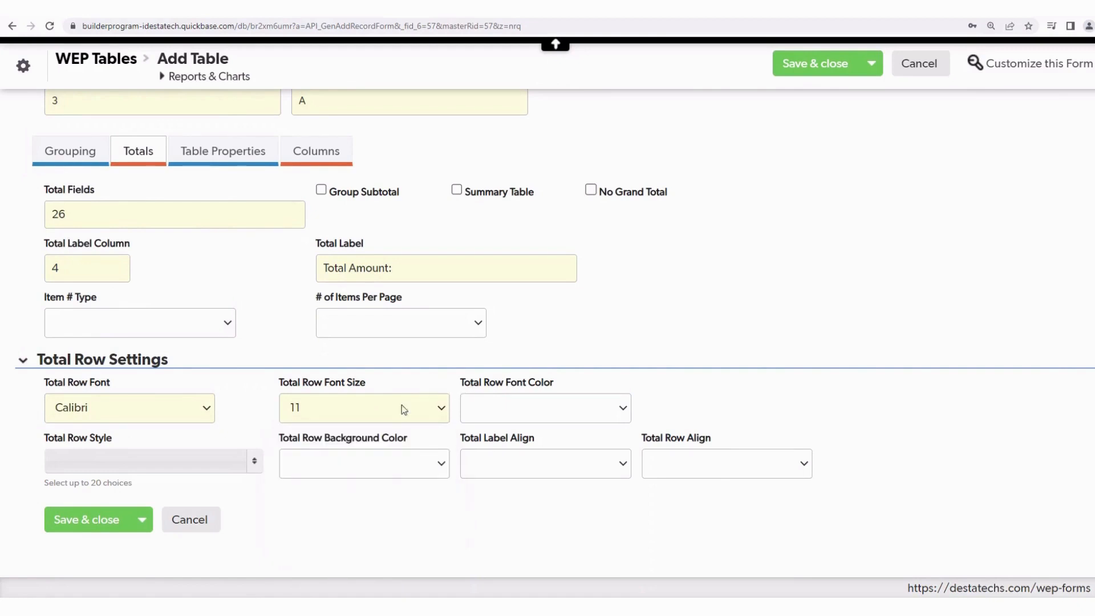
Set both the Total Label Align and the Total Row Align to Right.
click(354, 464)
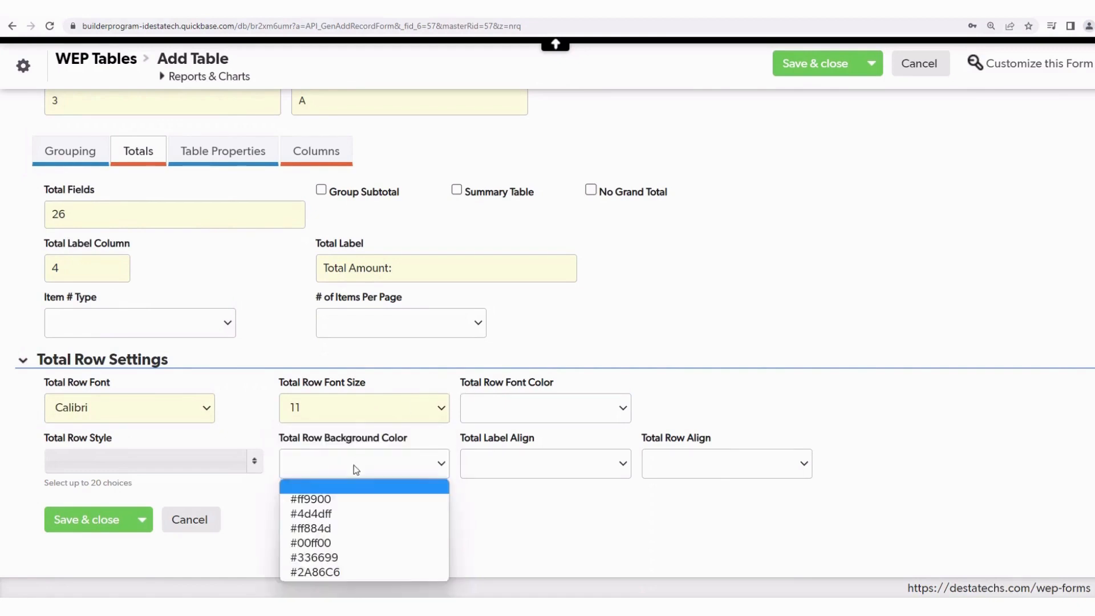
click(522, 464)
click(504, 527)
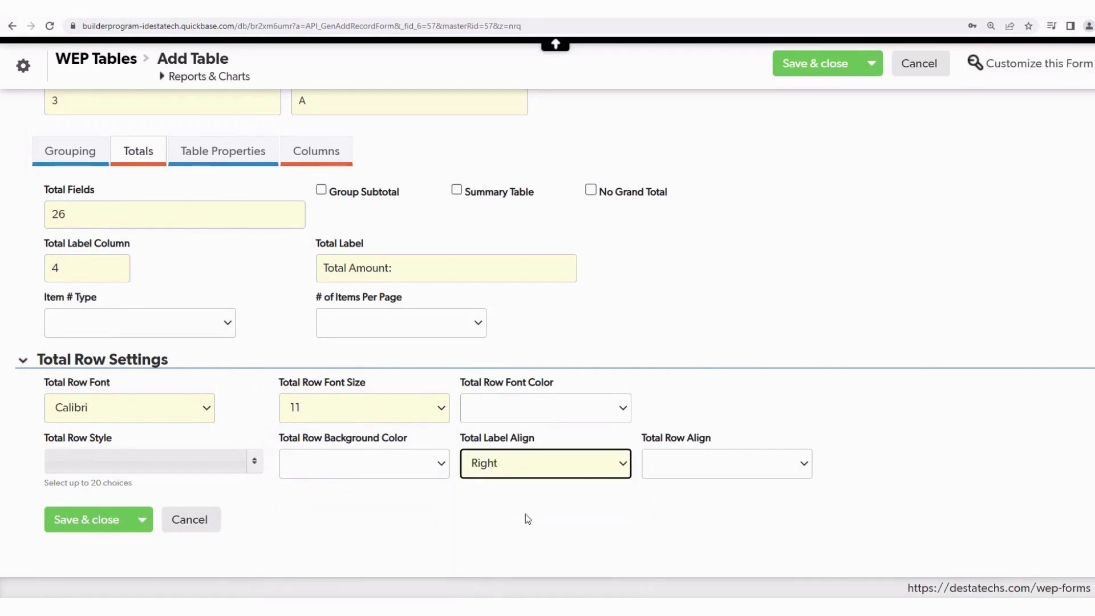
click(715, 476)
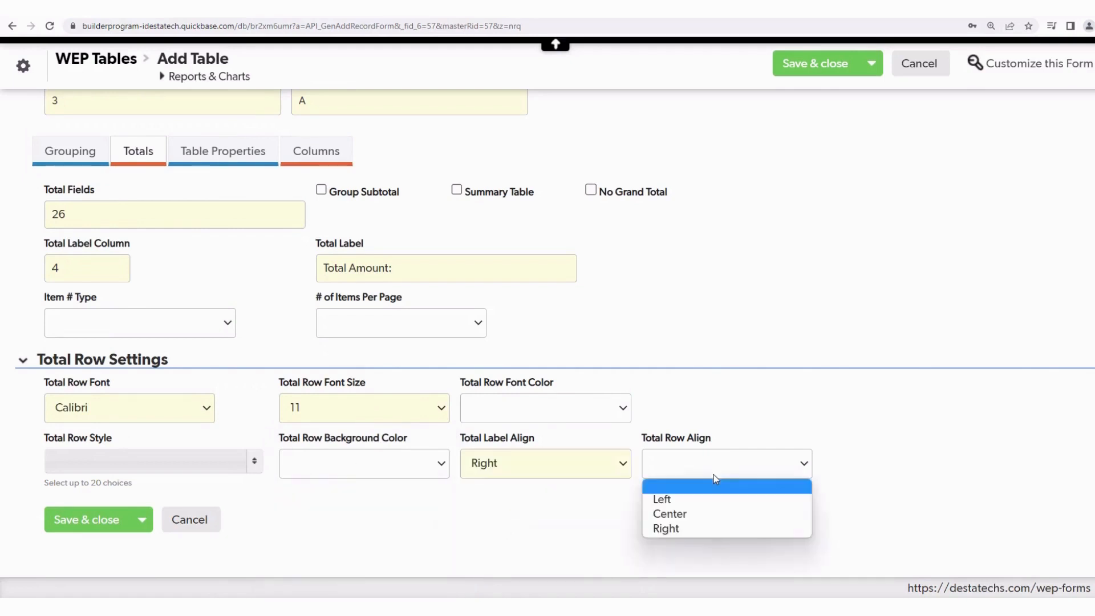
click(683, 528)
Apply the Underline and Bold styles to the total row.
click(255, 459)
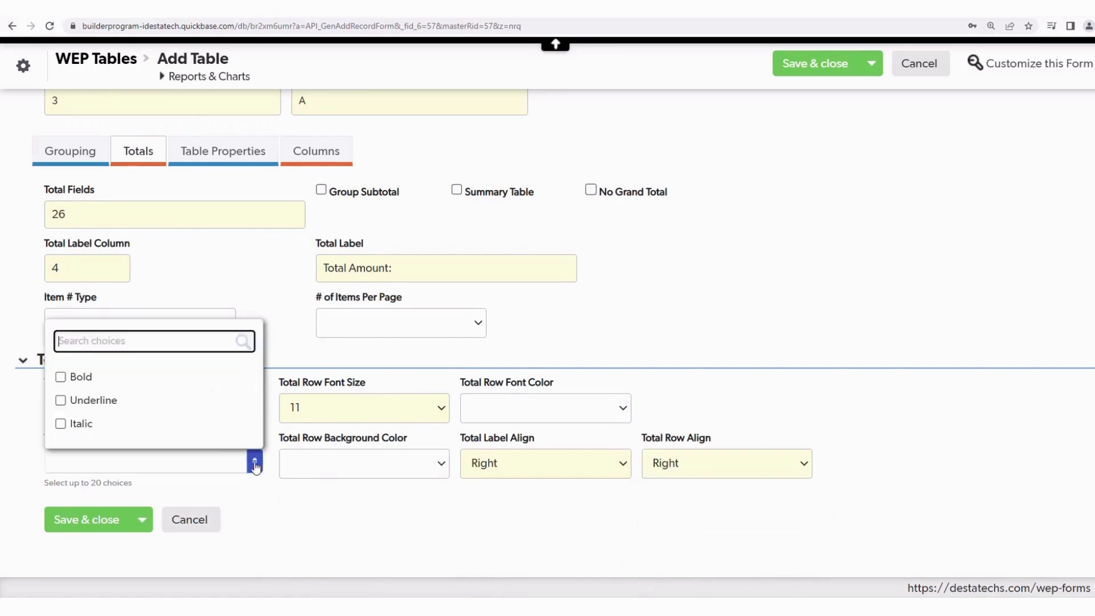
click(55, 400)
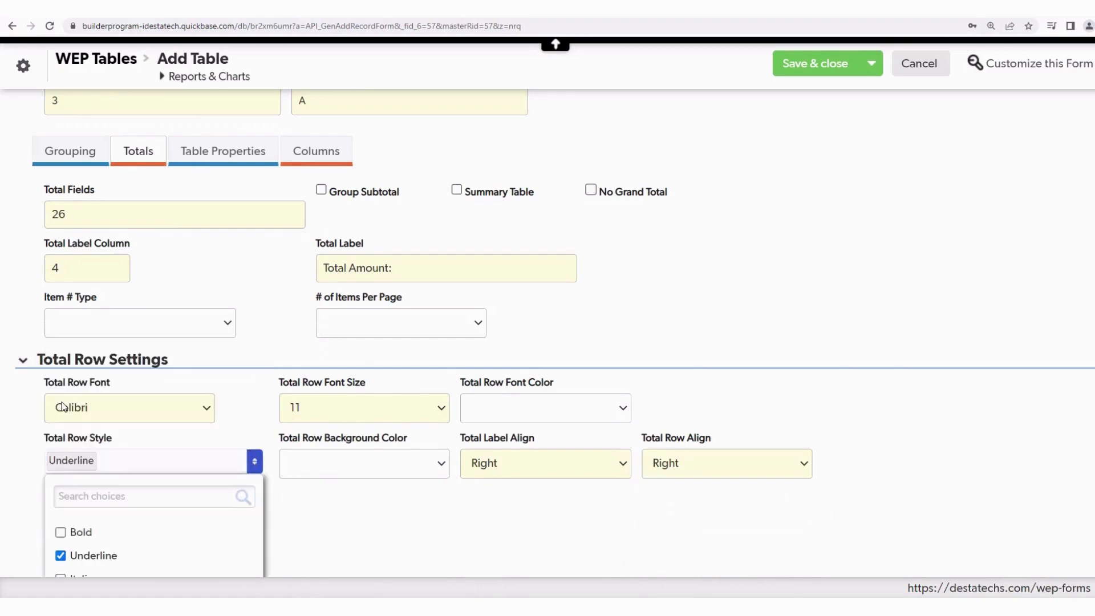
click(61, 533)
click(356, 552)
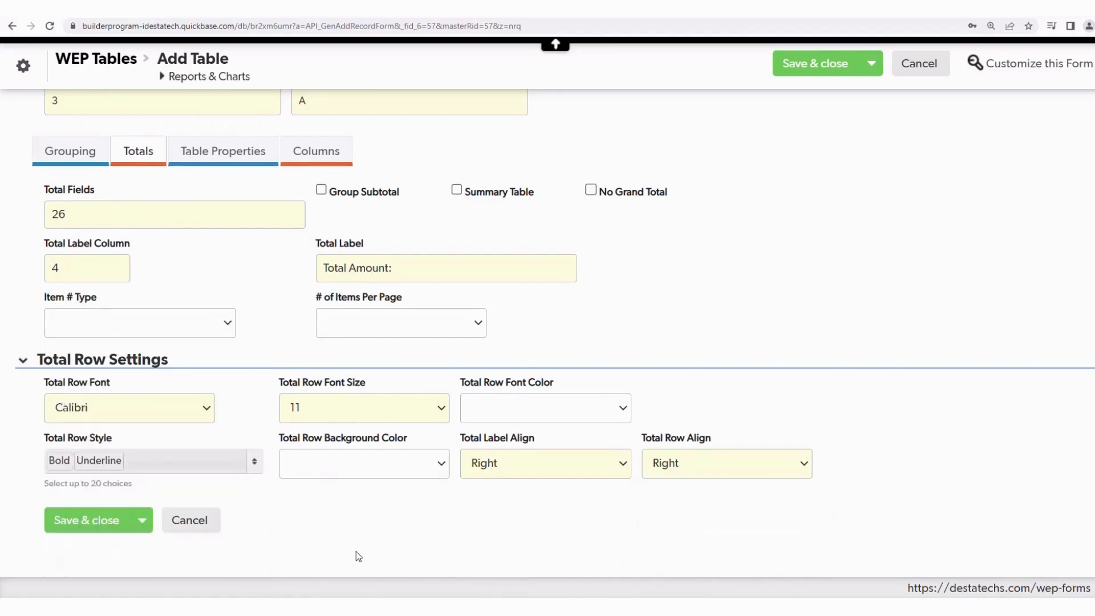
Enable Headers and Borders in the table's properties.
scroll(356, 551, up, 2)
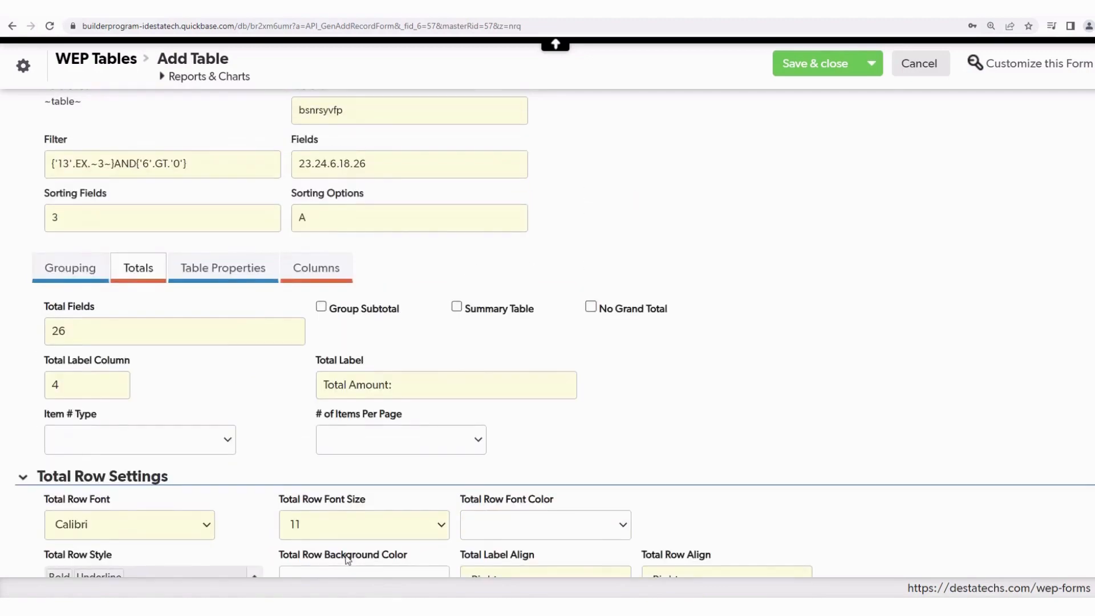
click(229, 274)
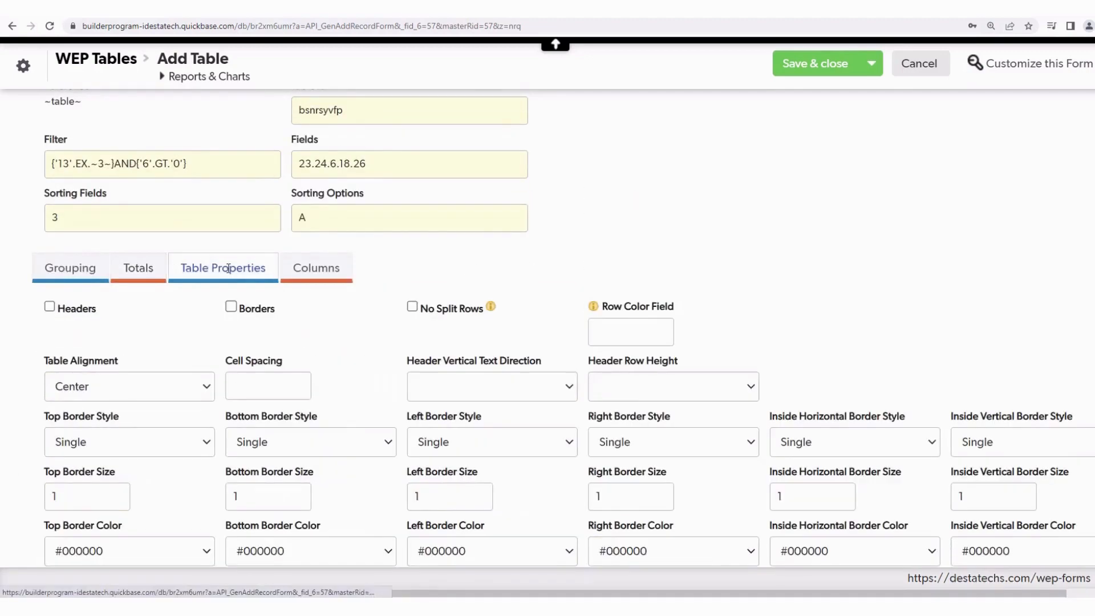
scroll(228, 271, down, 2)
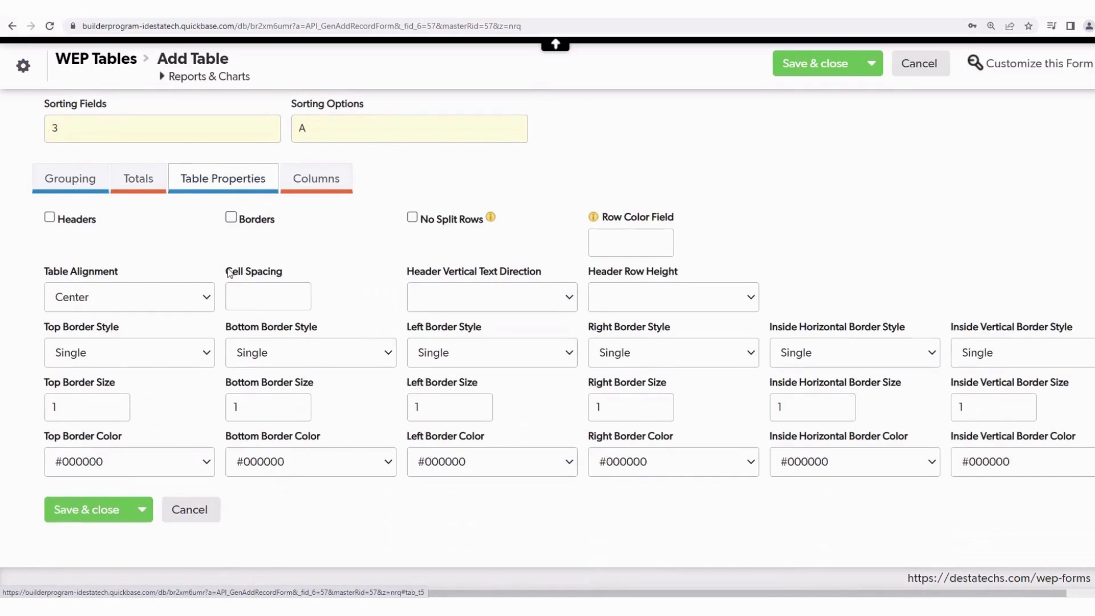
click(49, 217)
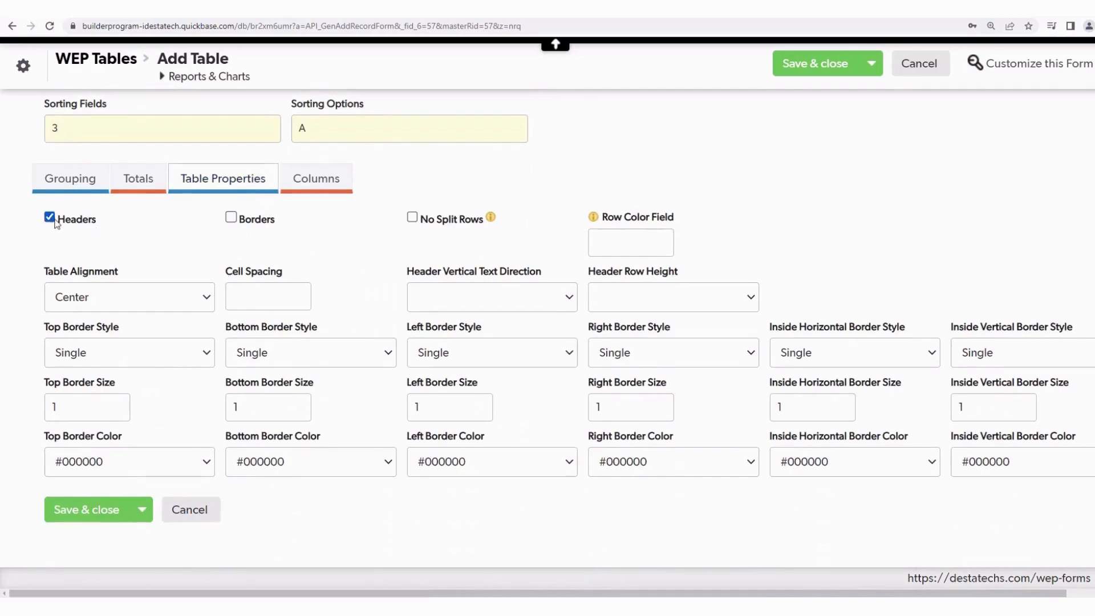
click(231, 218)
drag(671, 593, 699, 594)
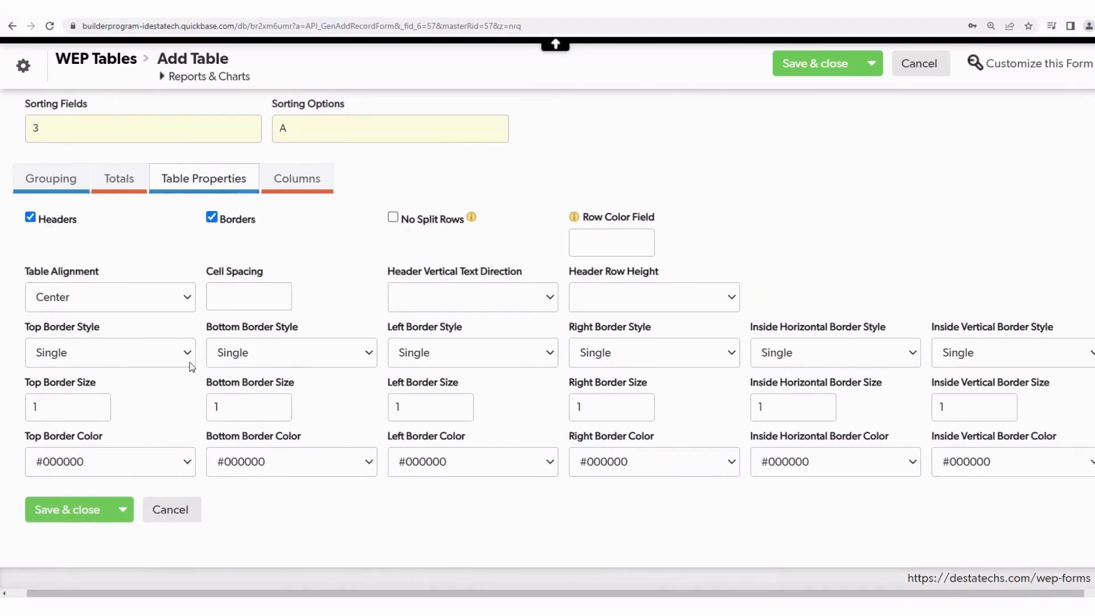
click(167, 353)
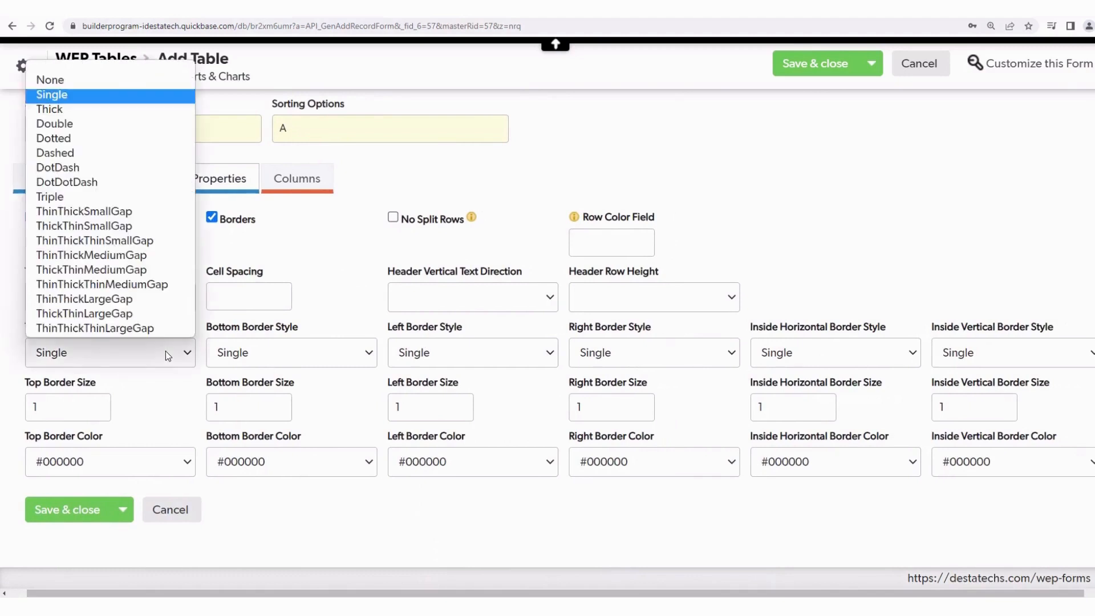
click(76, 410)
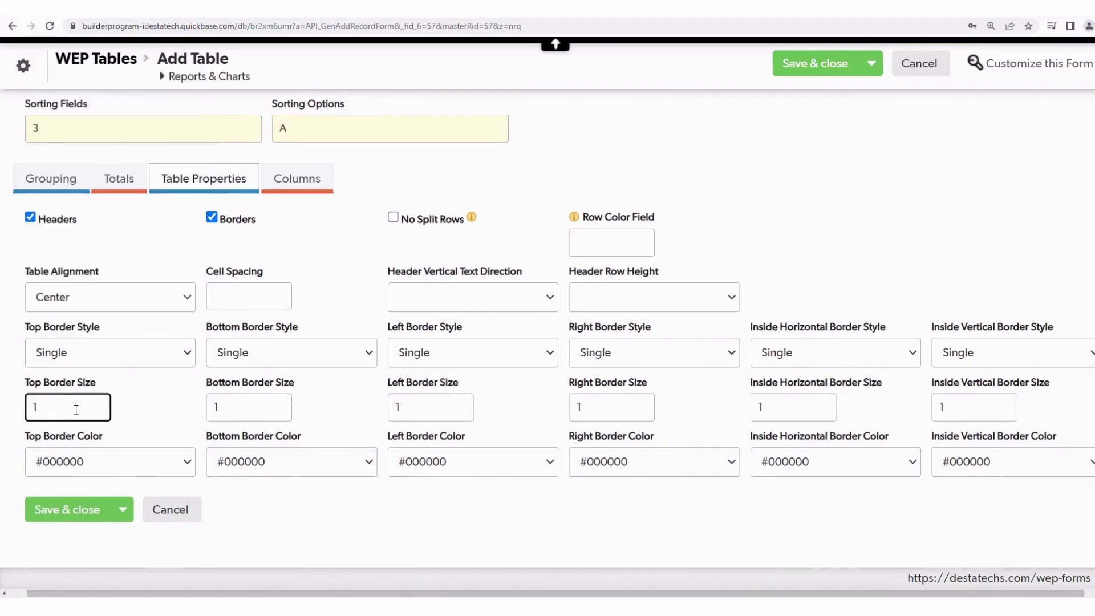
click(334, 278)
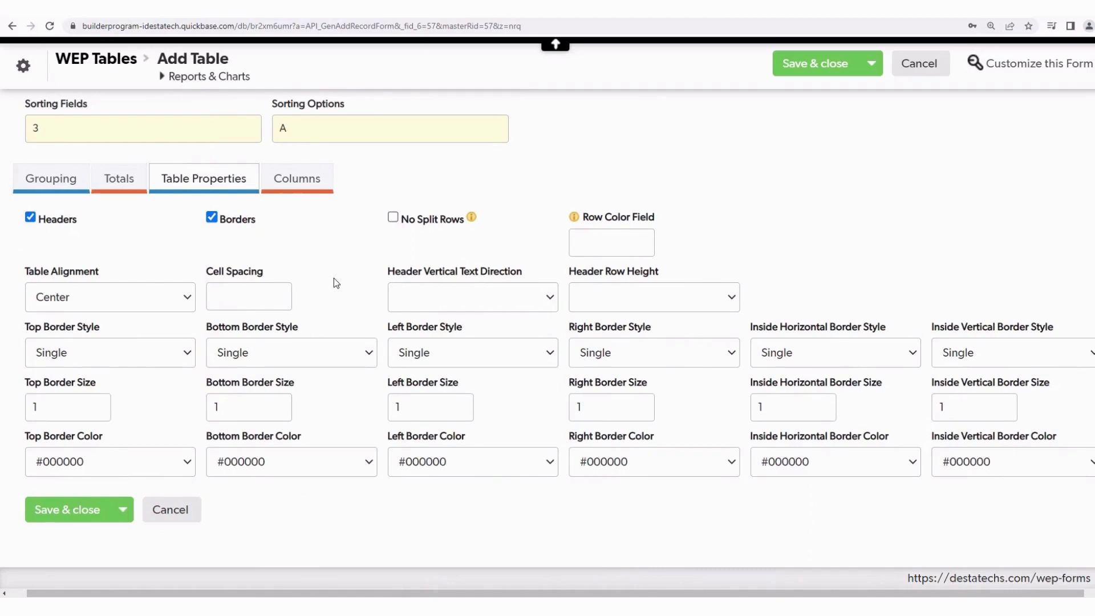
Add five column records to the table for fields 23, 24, 6, 18 and 26.
click(303, 183)
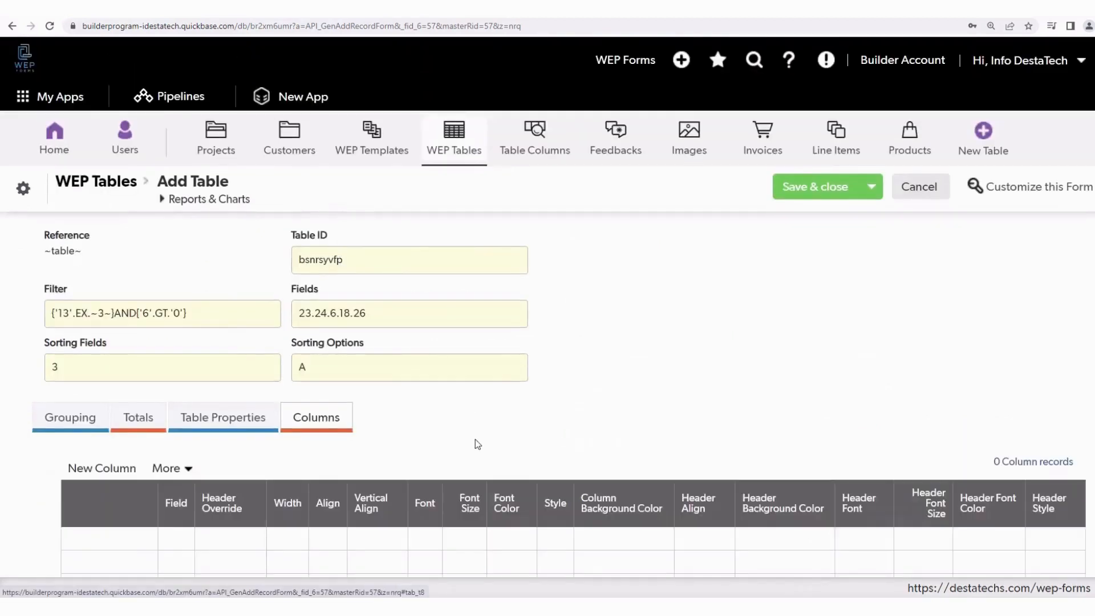
scroll(475, 440, down, 1)
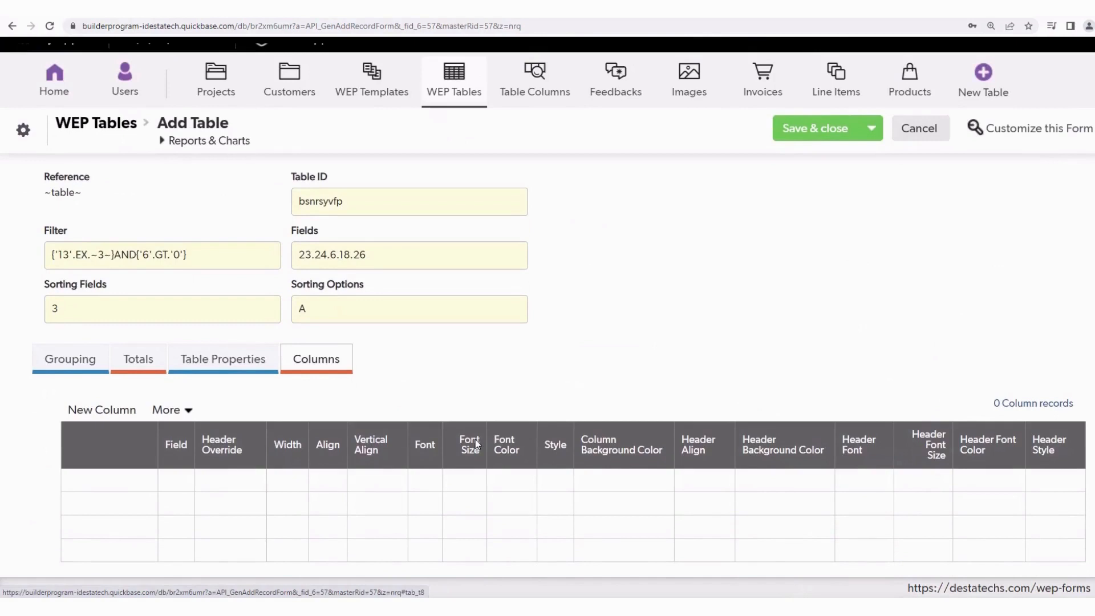
click(321, 265)
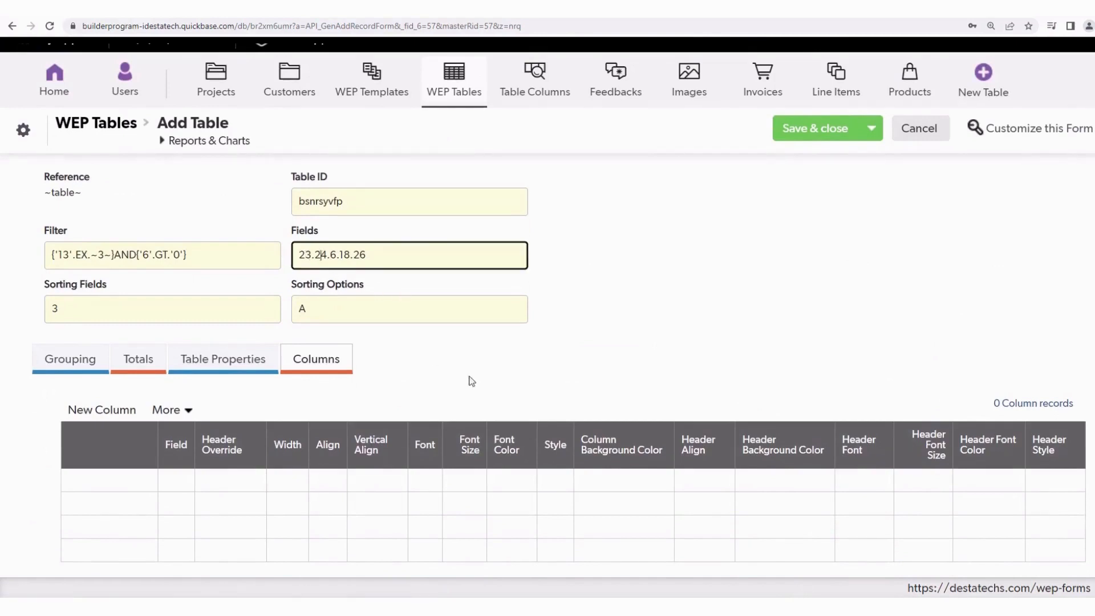
scroll(491, 377, down, 1)
click(182, 439)
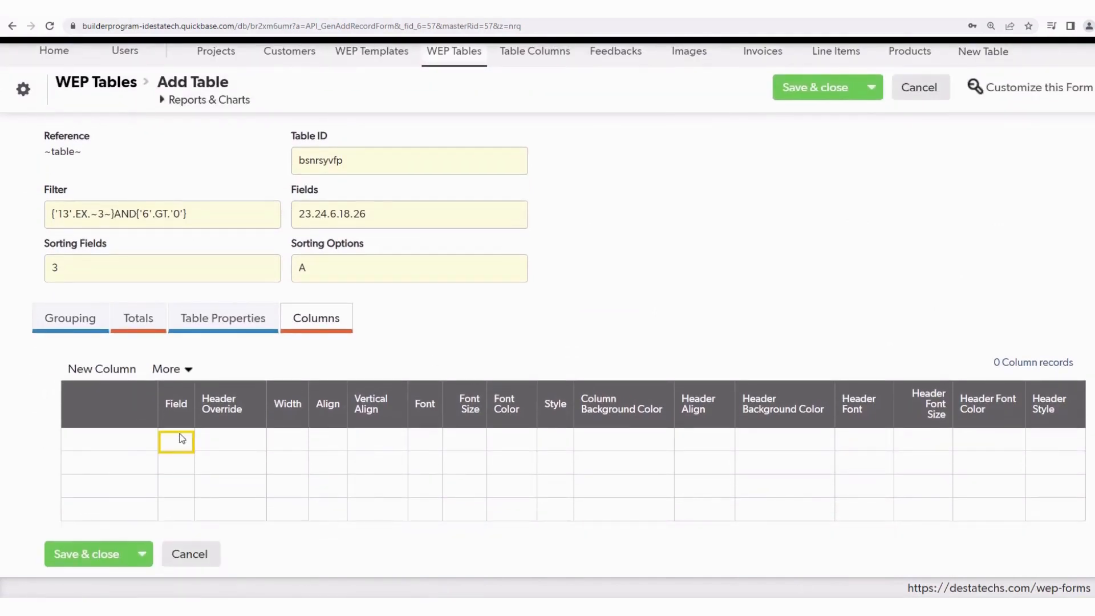
text(23)
click(174, 469)
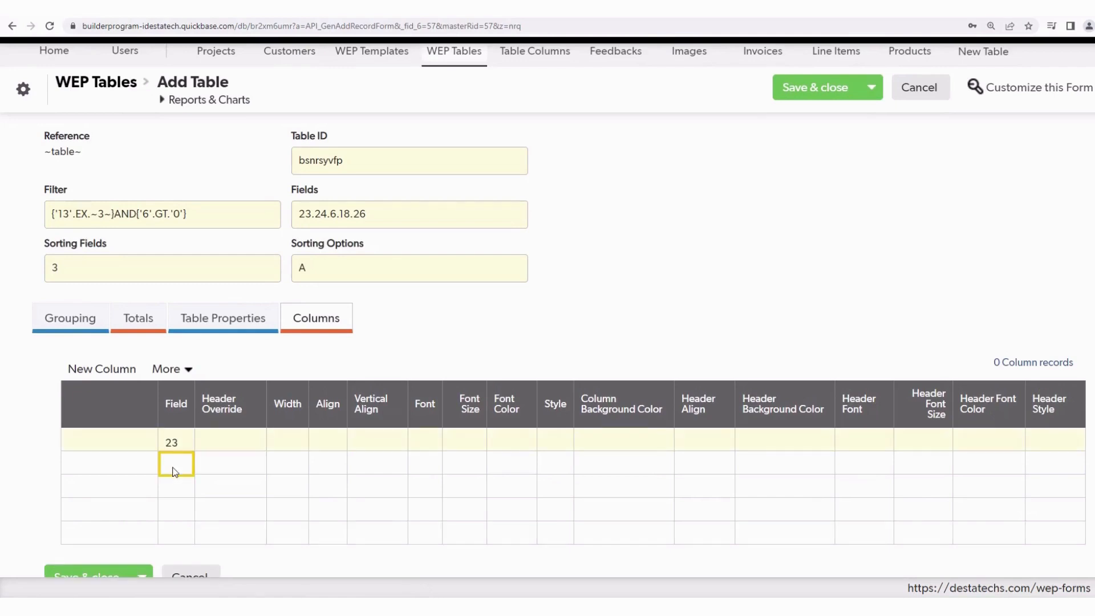
text(24)
click(168, 491)
text(6)
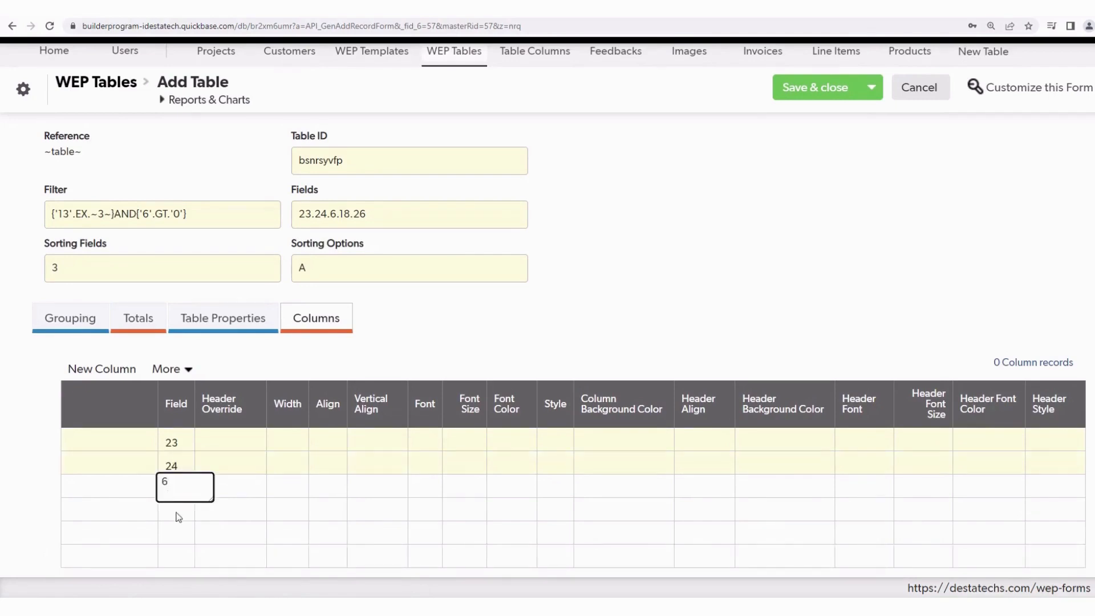
click(177, 516)
text(18)
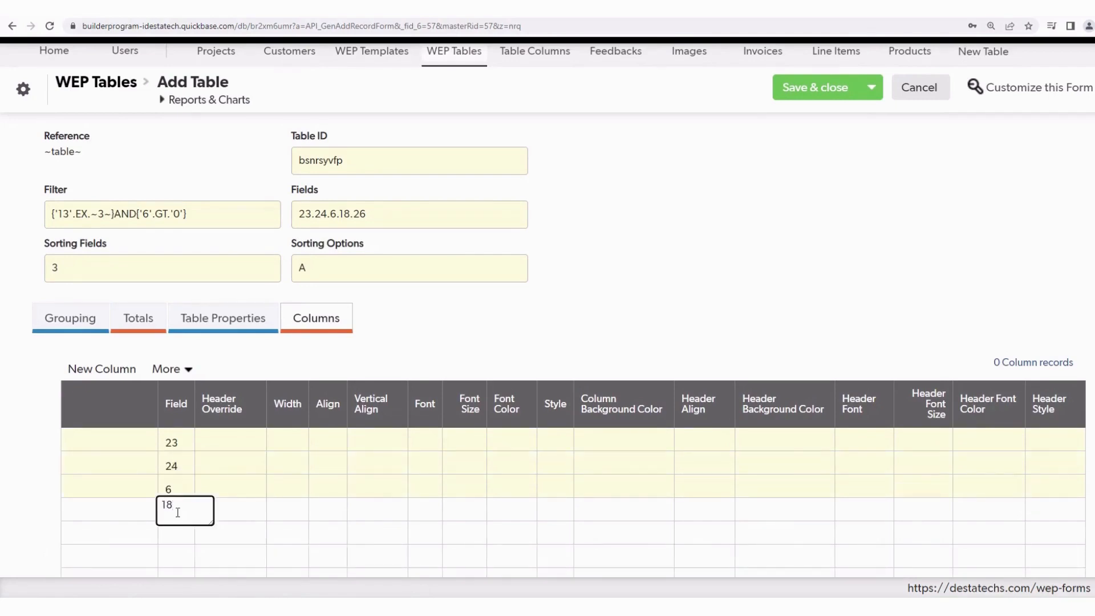
click(178, 537)
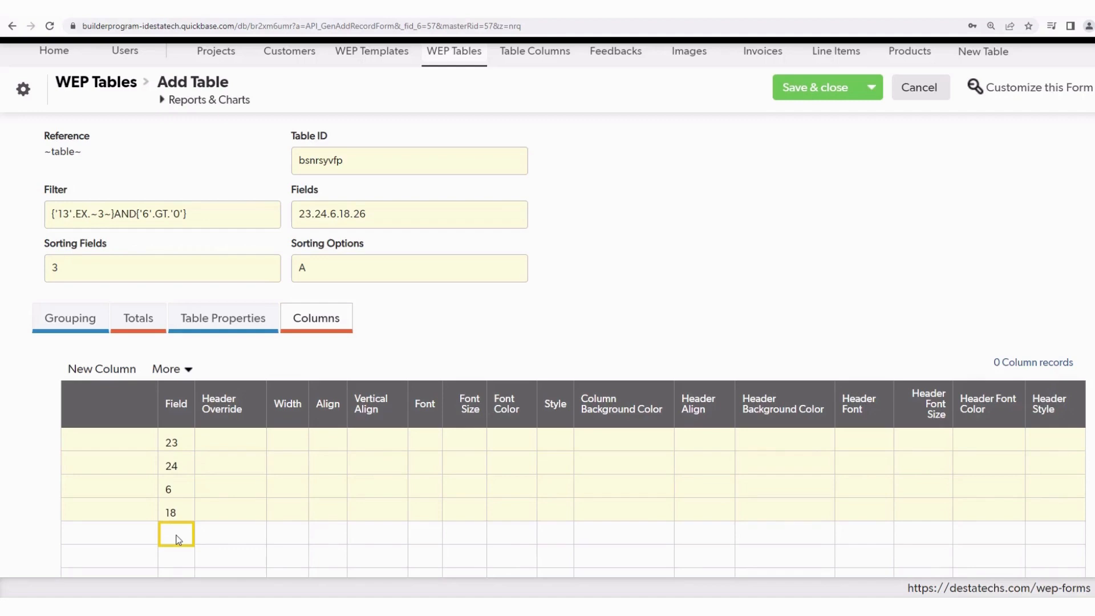
text(26)
Override the header of the field 18 column with "Shipping".
click(226, 512)
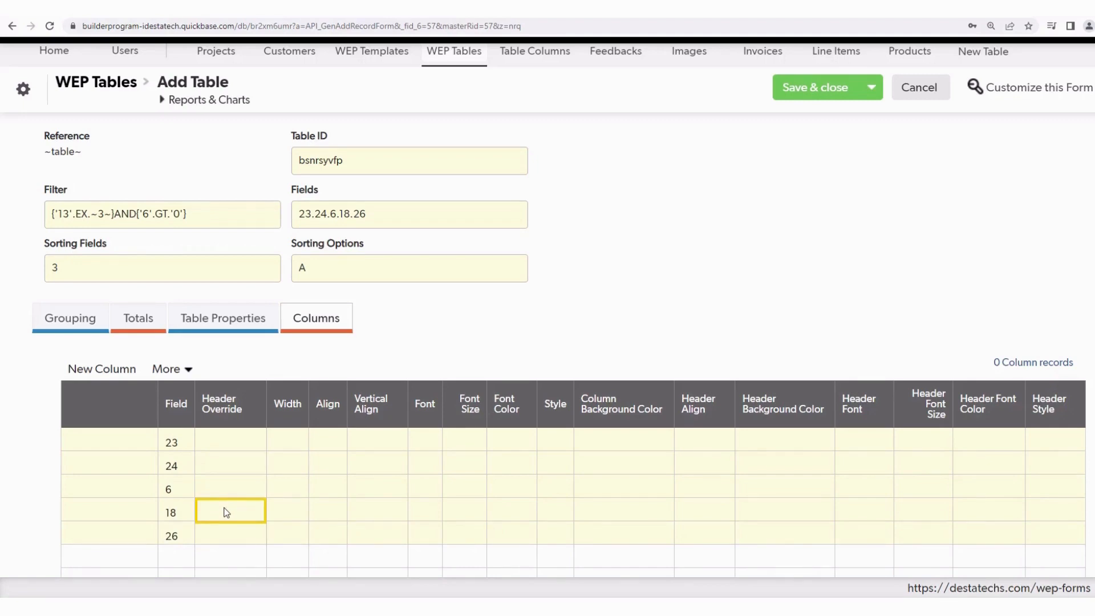
text(Shi)
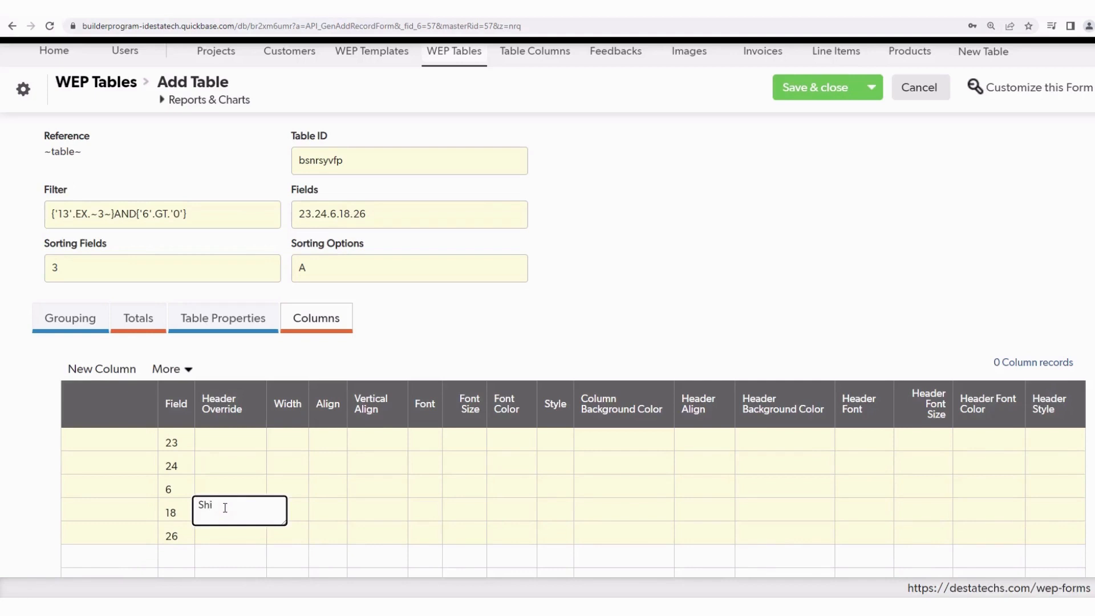
text(pping)
click(300, 488)
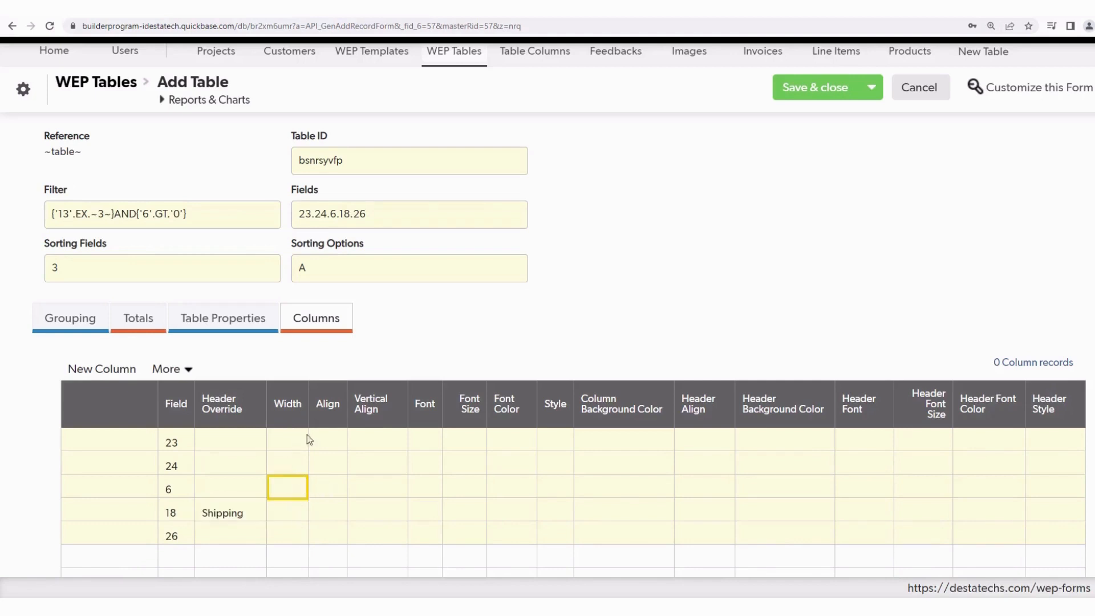
Set the column widths to 80 for field 23, 225 for field 24, and 70 for fields 6, 18 and 26.
click(754, 605)
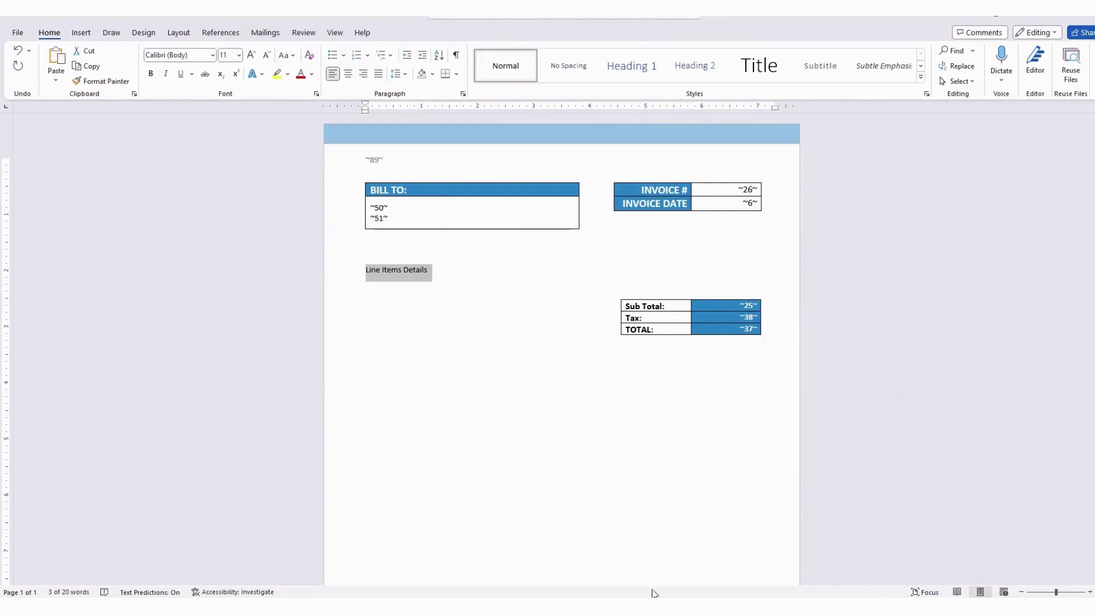
click(648, 545)
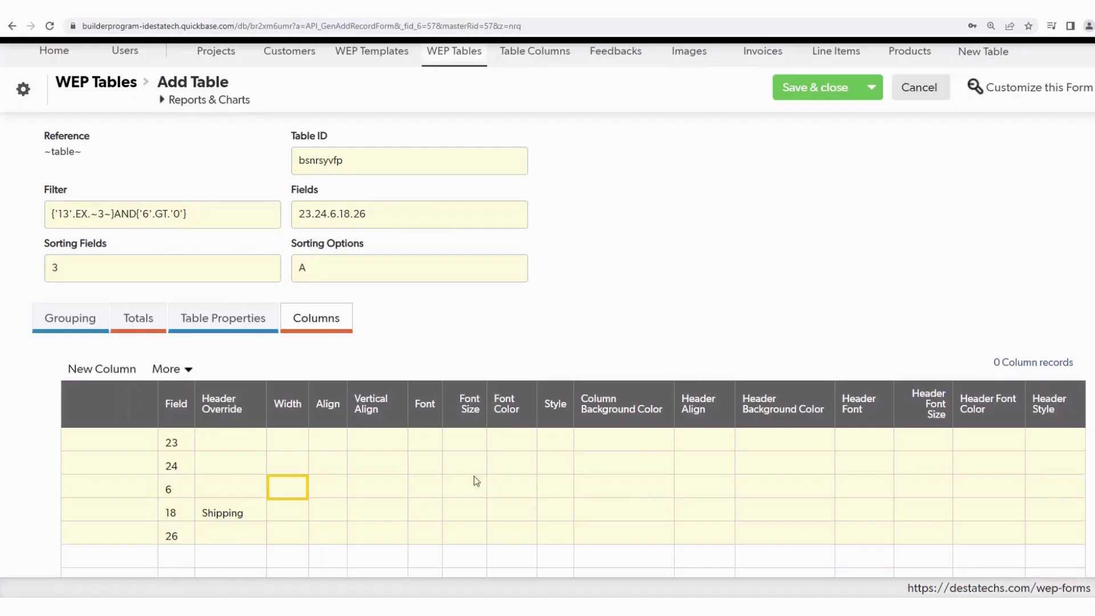
click(298, 445)
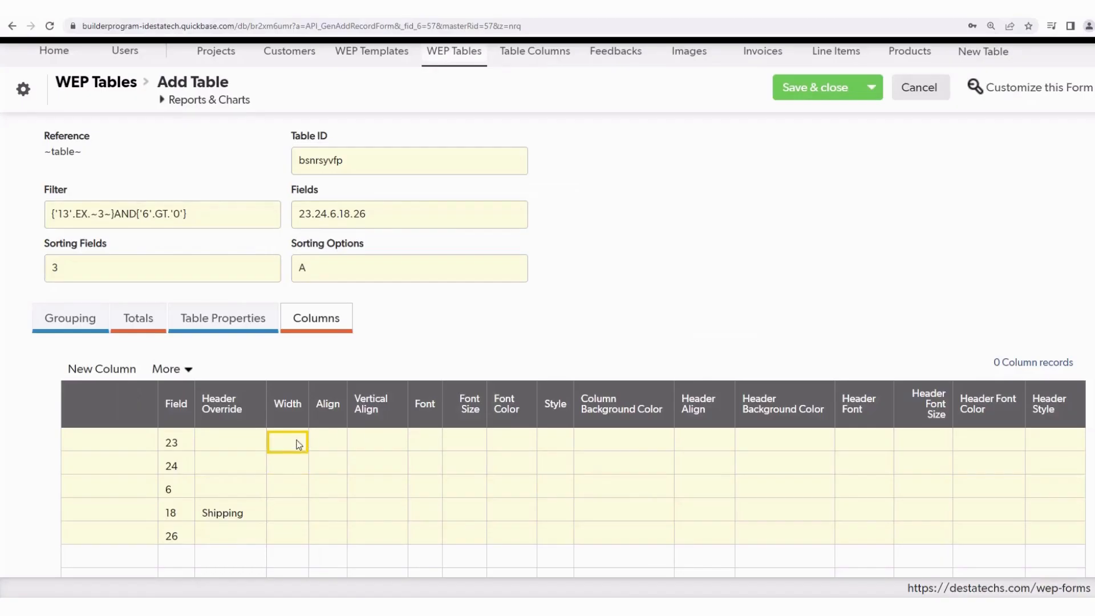
text(80)
click(287, 468)
text(225)
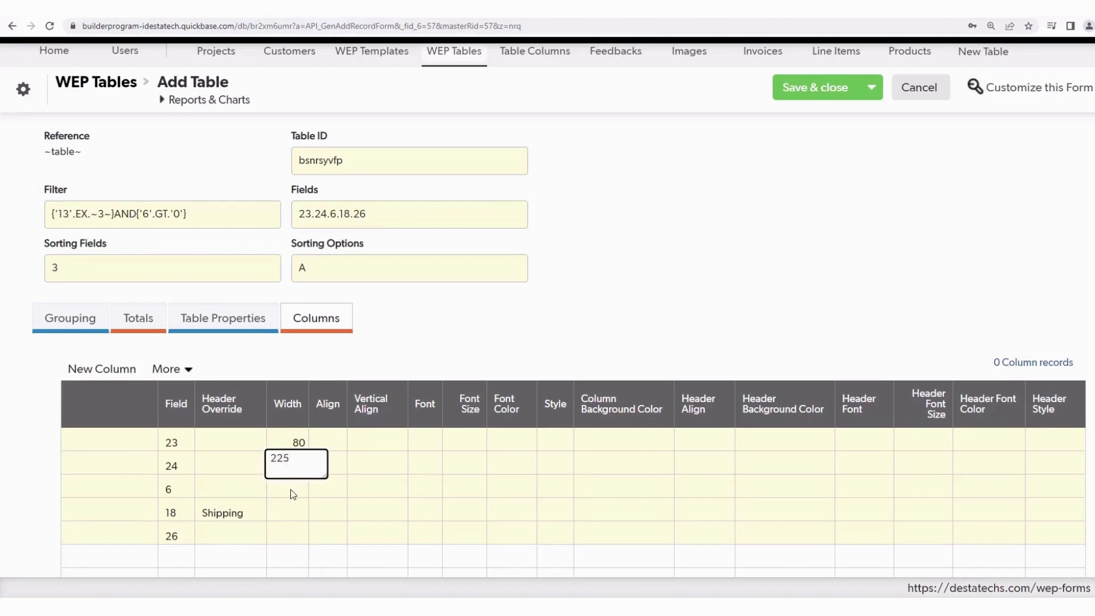
click(291, 494)
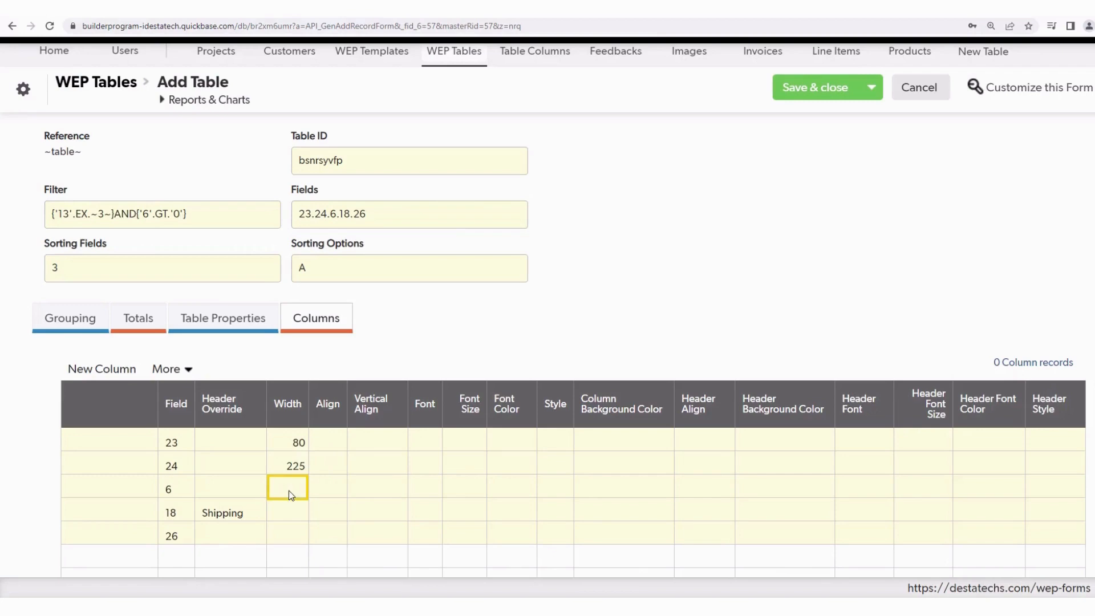
text(70)
click(284, 511)
text(70)
click(286, 535)
text(70)
Set the alignment of the field 23 and field 24 columns to Left.
click(328, 439)
click(329, 438)
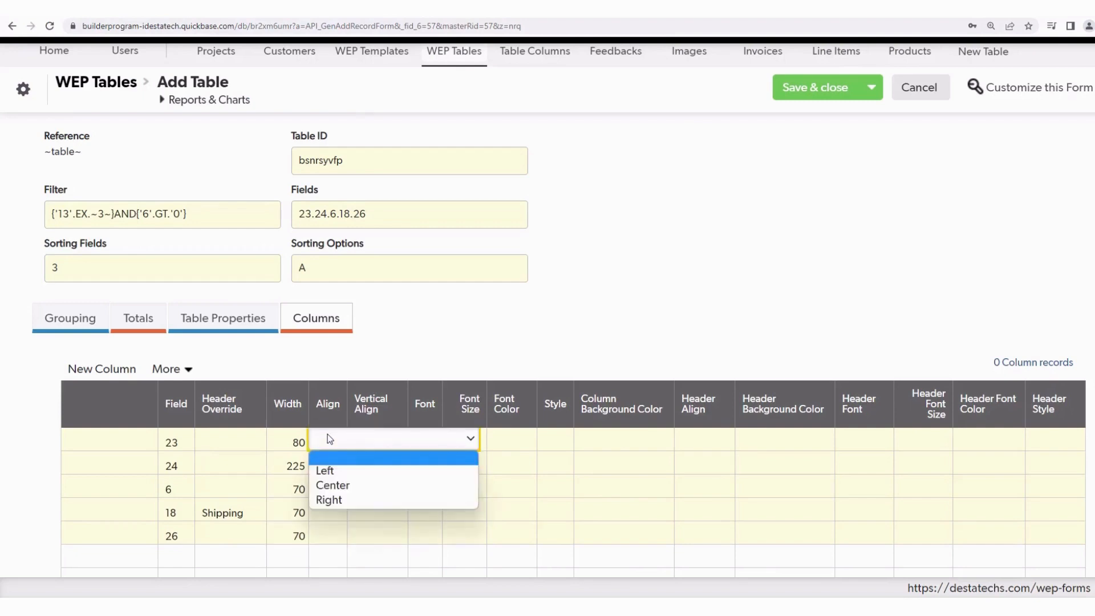
click(337, 474)
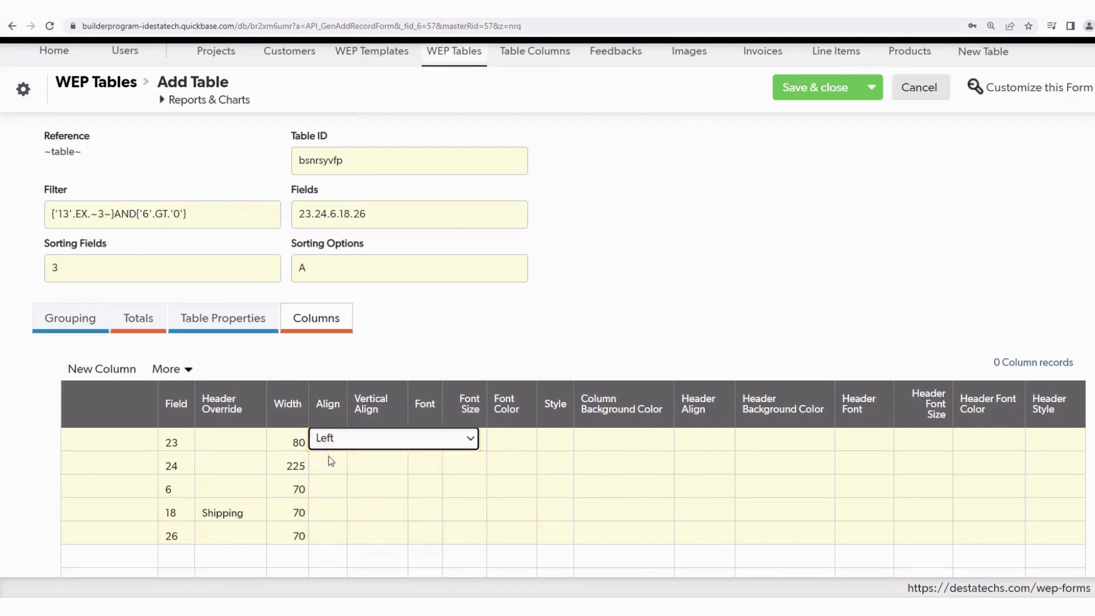
click(329, 460)
click(328, 461)
click(326, 494)
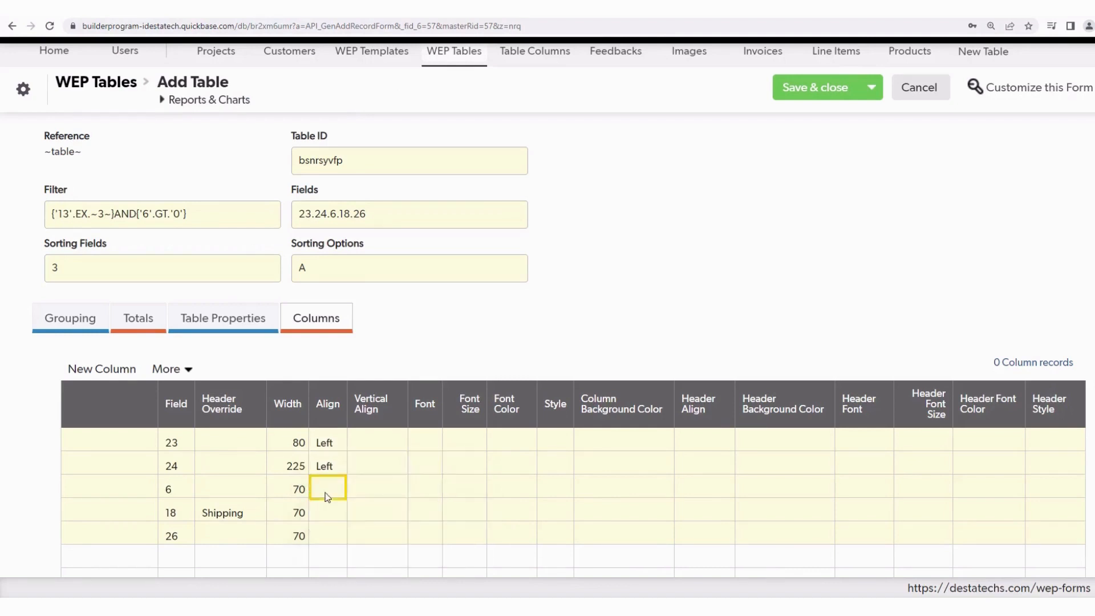
Align the field 6 column to Center and the field 18 and field 26 columns to Right.
click(328, 486)
click(327, 529)
click(328, 522)
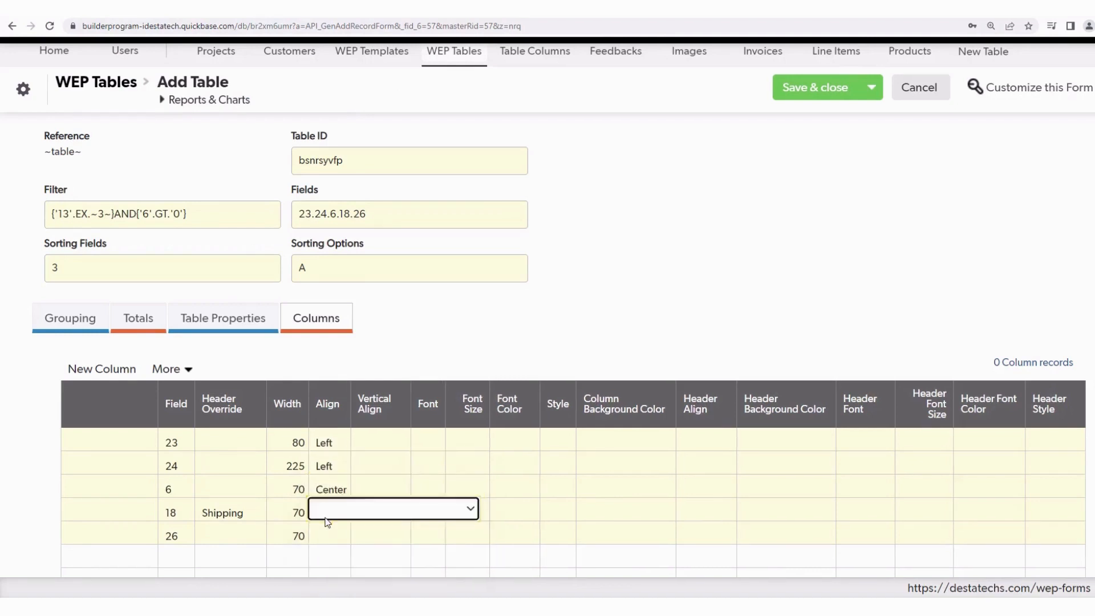
click(329, 514)
click(326, 569)
click(329, 538)
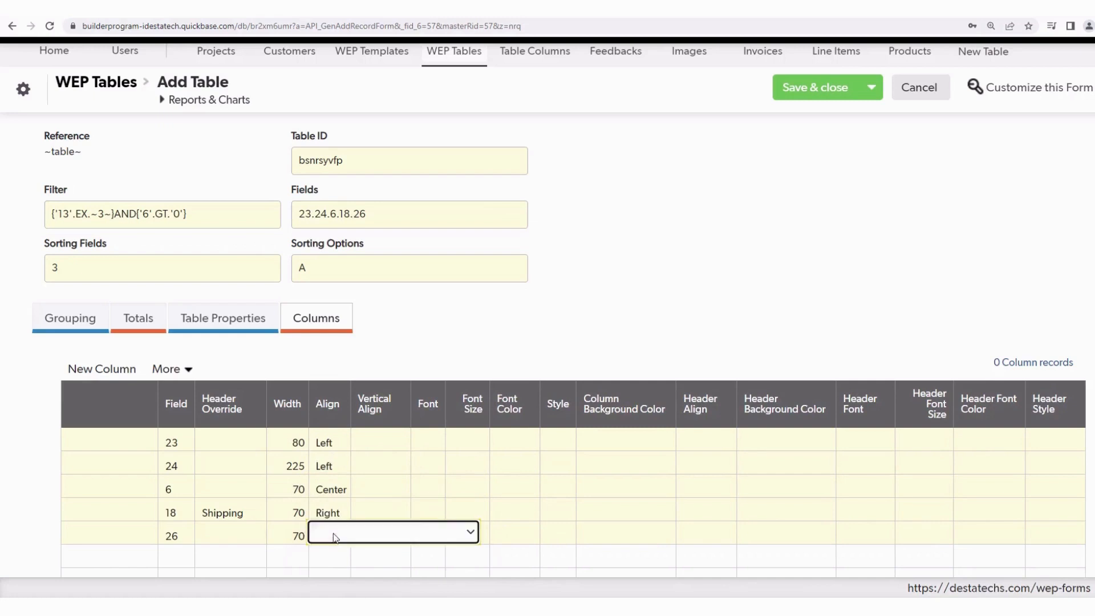
click(332, 535)
click(336, 513)
click(409, 497)
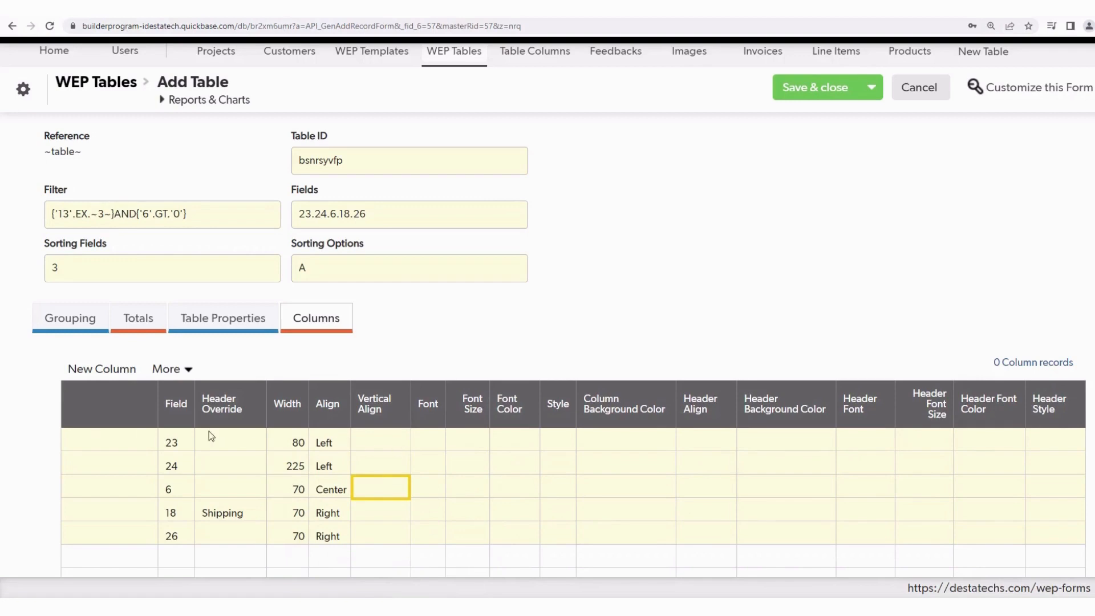
Set the vertical alignment of the field 23 column to Center.
click(392, 448)
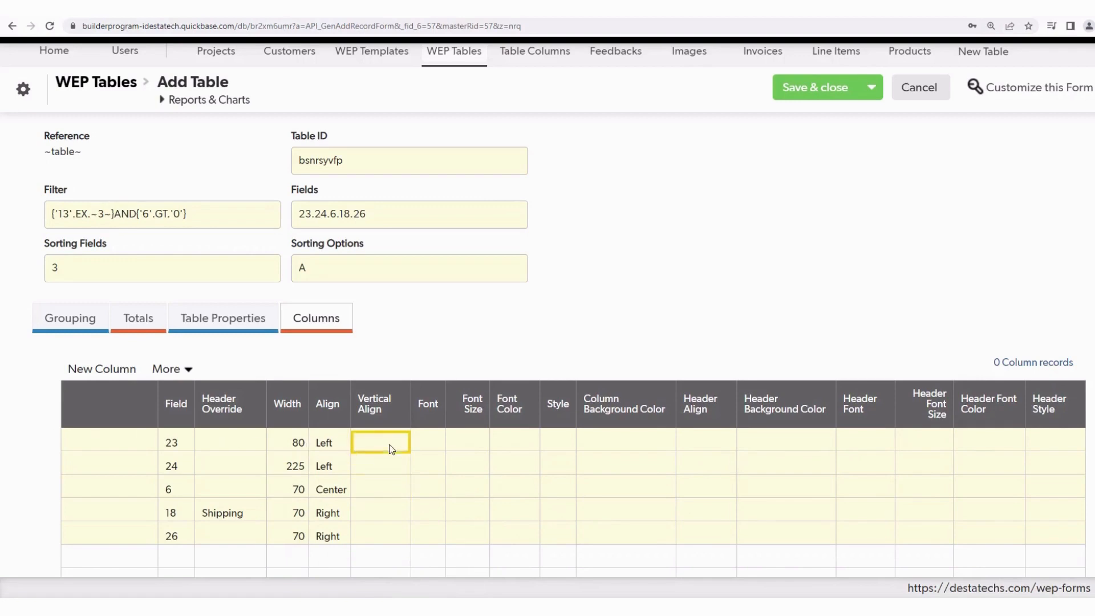
click(391, 449)
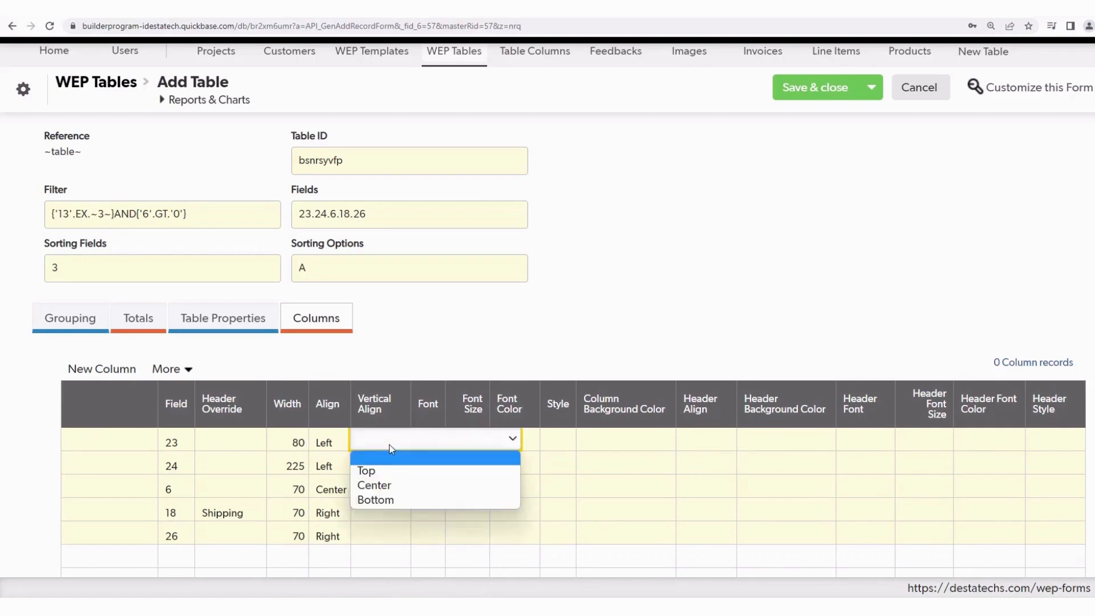
click(388, 485)
click(544, 482)
Set the field 23 column's font to Calibri and its font size to 11.
click(432, 439)
click(432, 439)
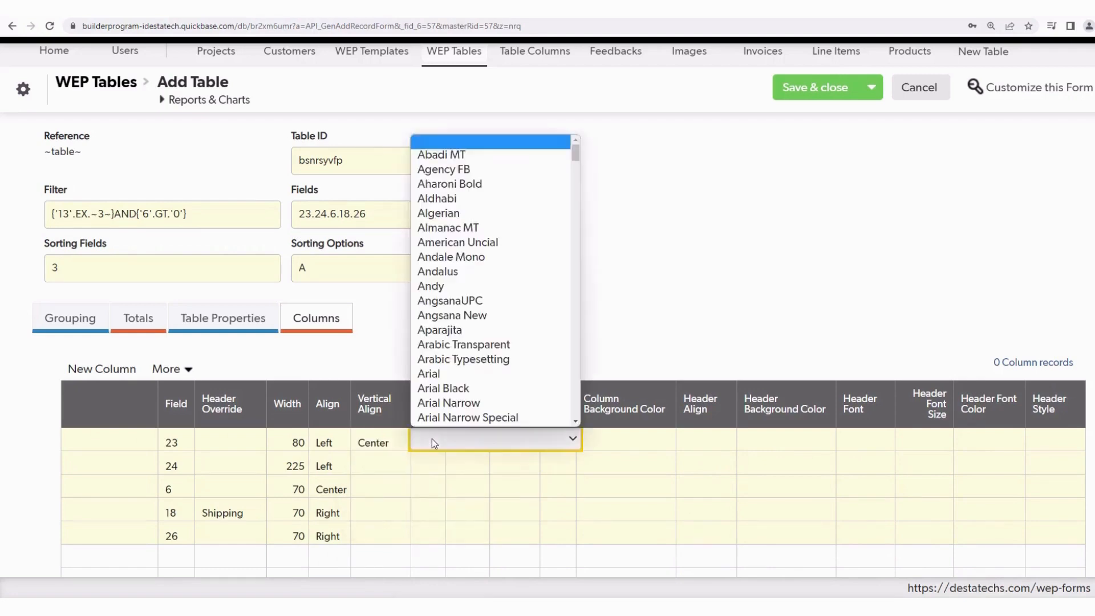
key(c)
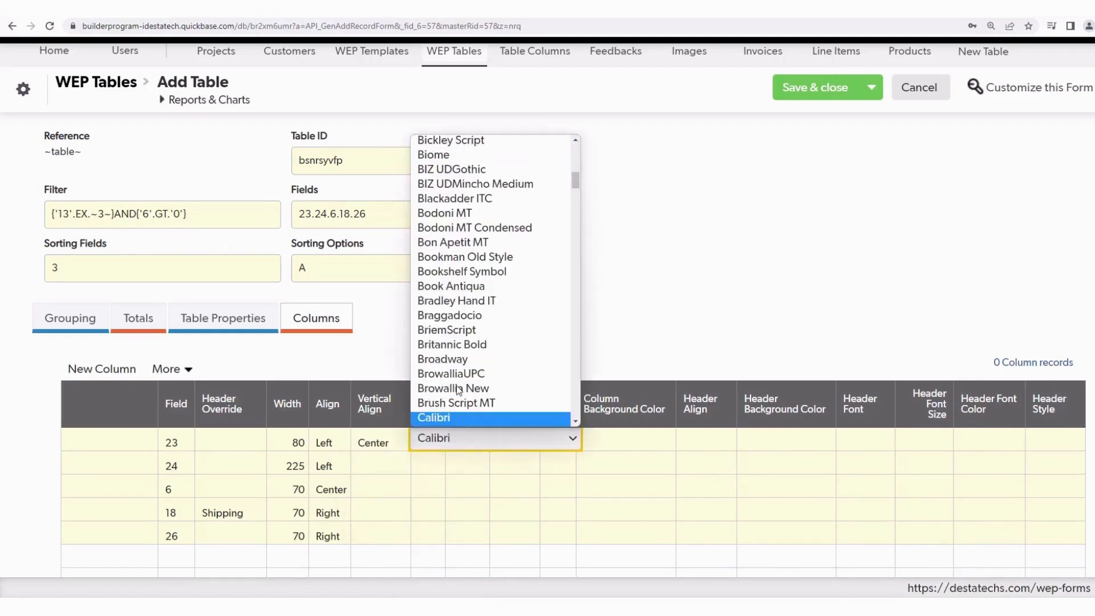
click(453, 416)
click(607, 475)
click(484, 438)
click(484, 439)
click(483, 439)
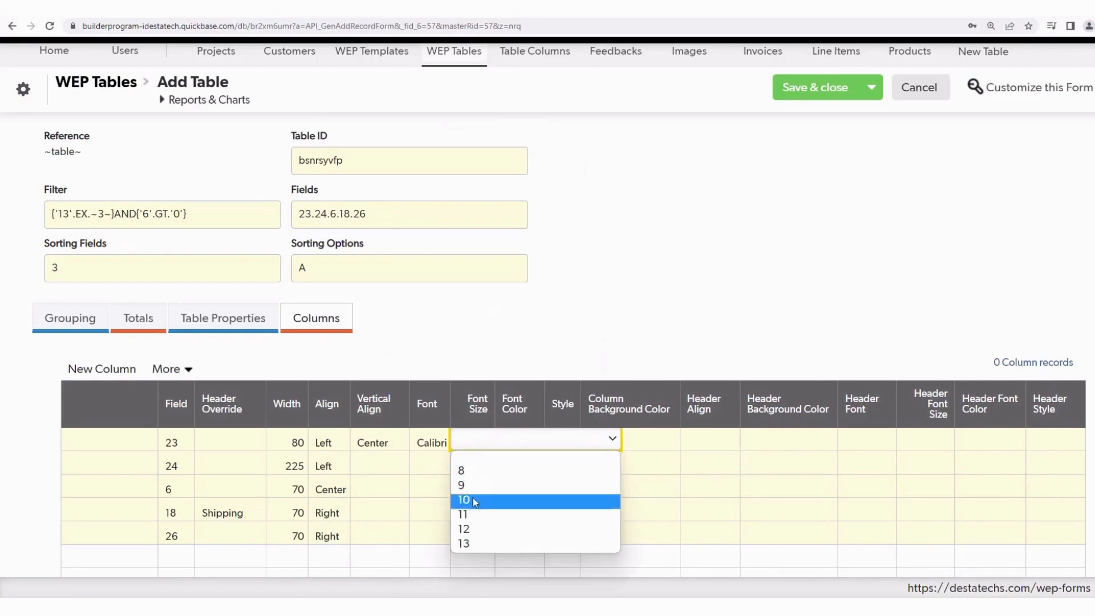
click(475, 517)
click(619, 497)
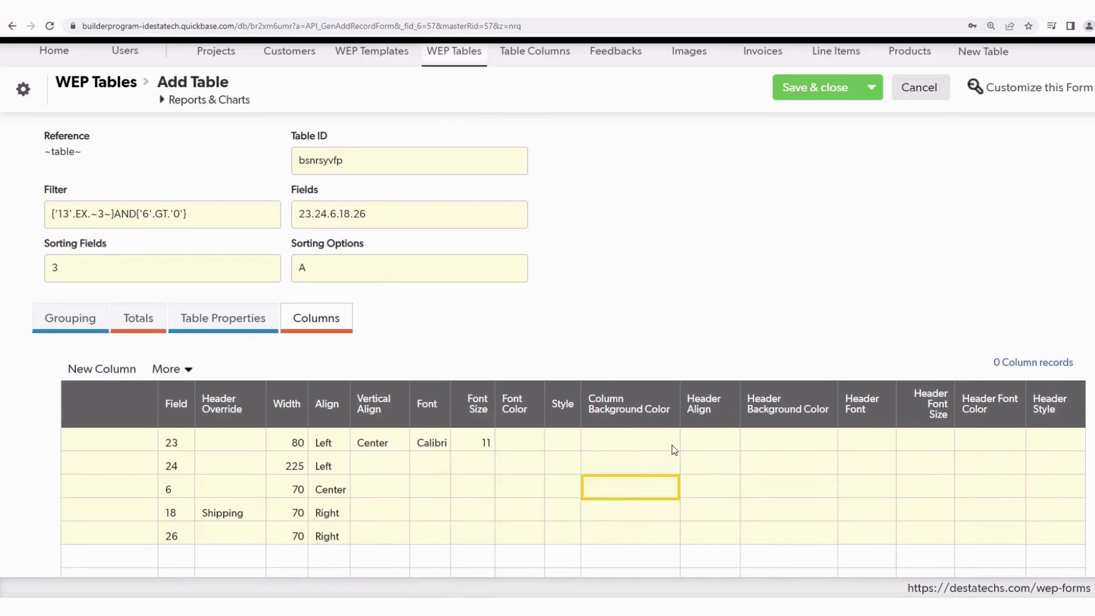
Set the header alignment of the field 23 column to Center.
click(711, 442)
click(713, 443)
click(713, 443)
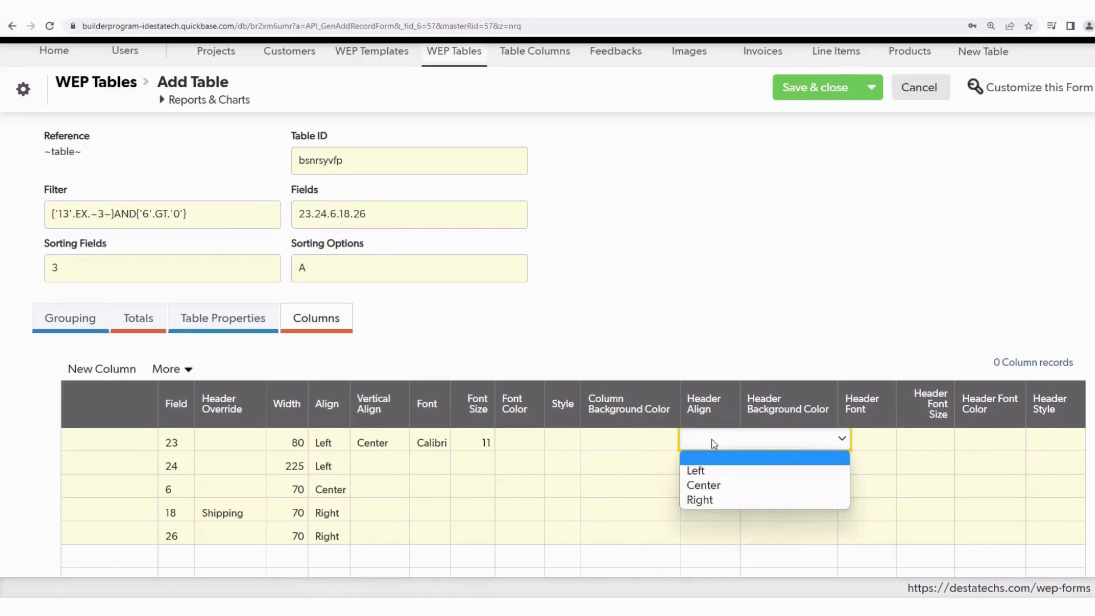
click(704, 484)
click(830, 488)
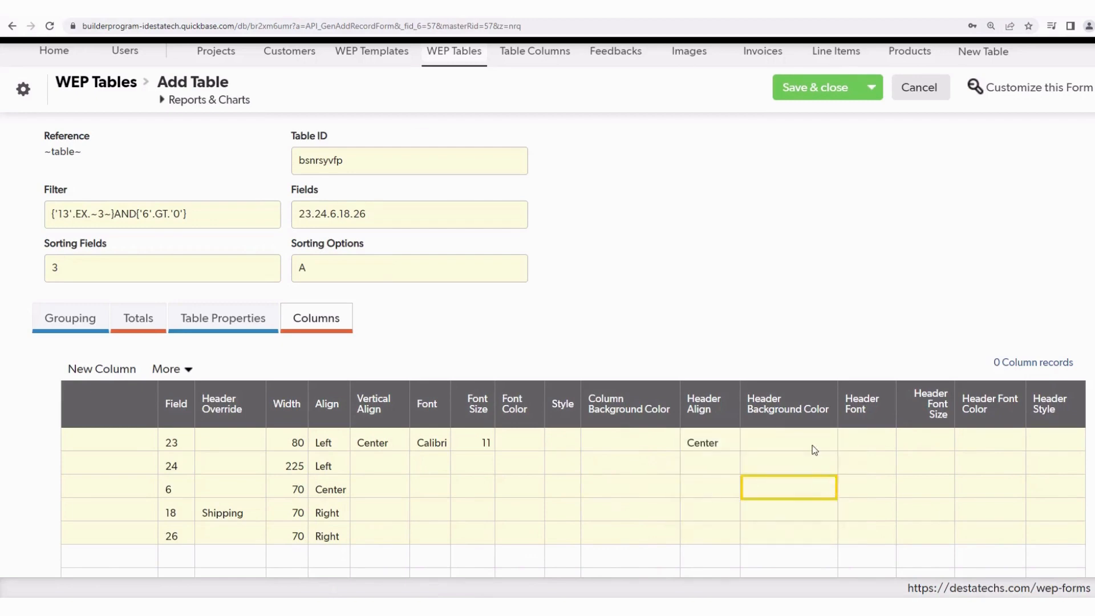
Set the header background color of the field 23 column to #2A86C6.
click(814, 450)
click(814, 449)
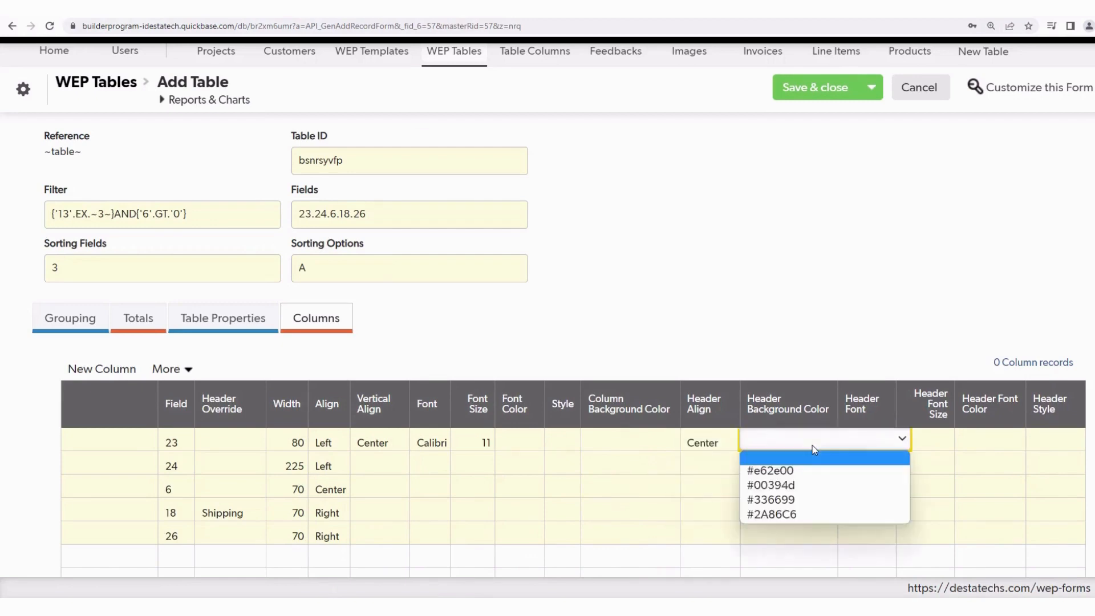
click(789, 514)
click(789, 472)
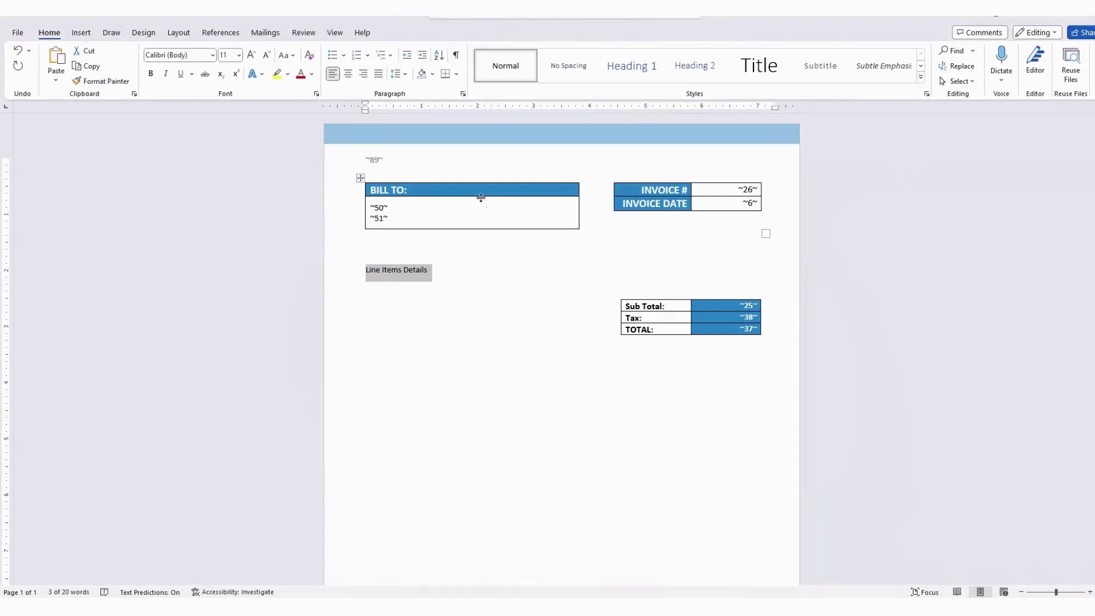
In the Word invoice template, look up the hex code of the BILL TO cell's shading color.
click(482, 194)
triple_click(482, 193)
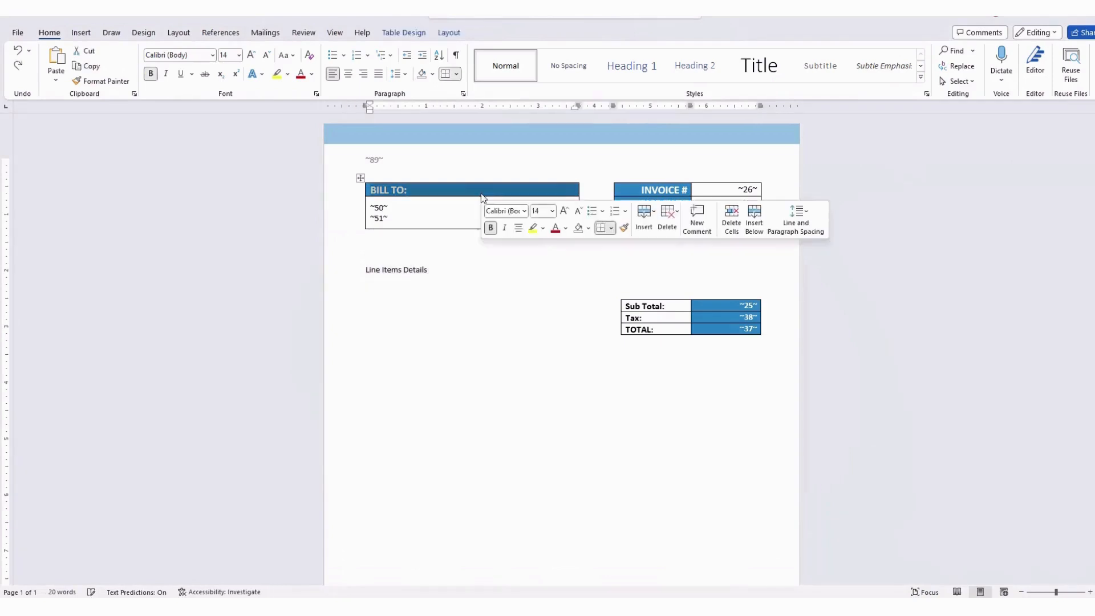
click(589, 231)
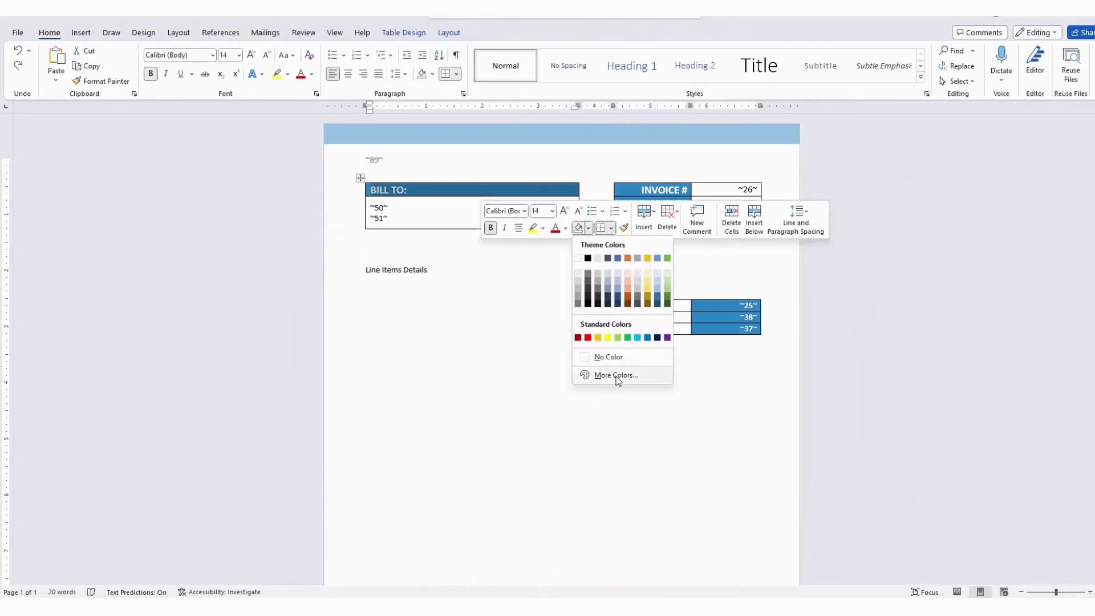
click(615, 376)
double_click(538, 379)
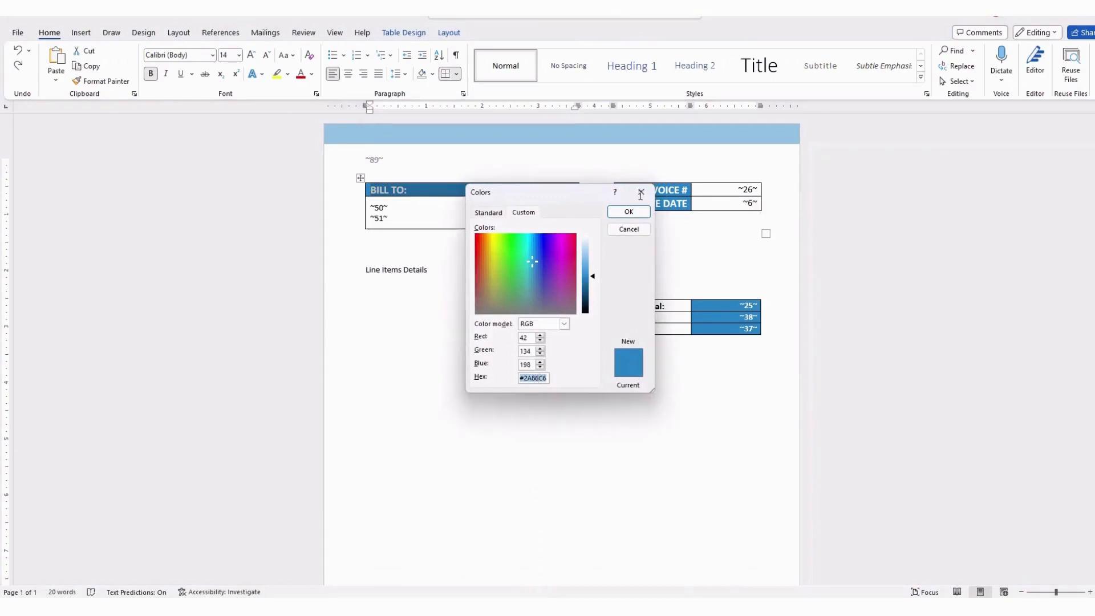
Return to the line items table setup in Quickbase and set the field 23 column's header font to Comic Sans MS.
click(641, 193)
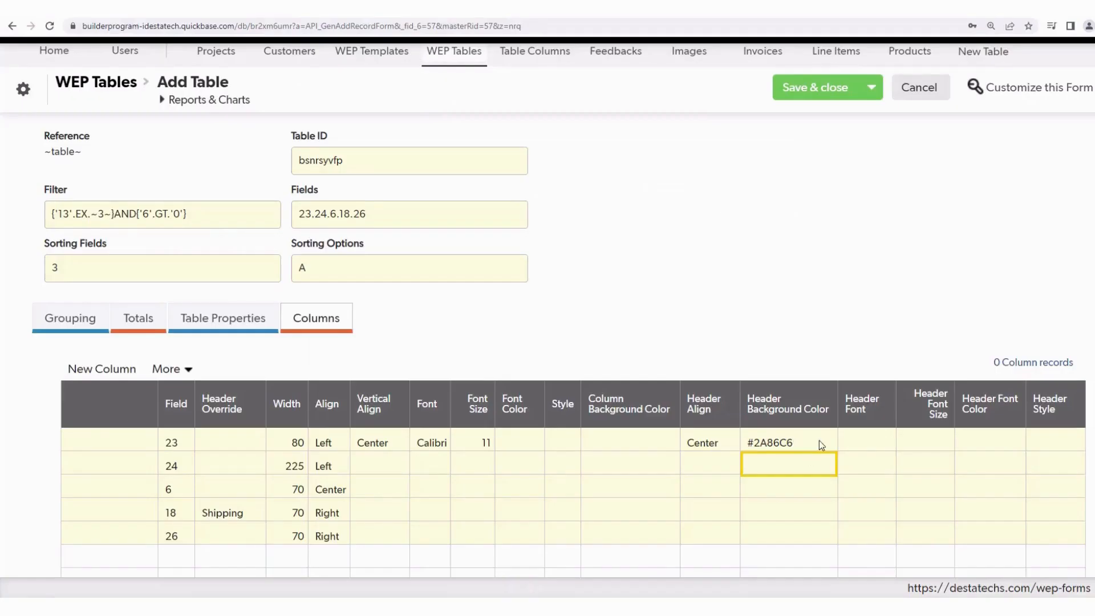
click(861, 444)
click(861, 444)
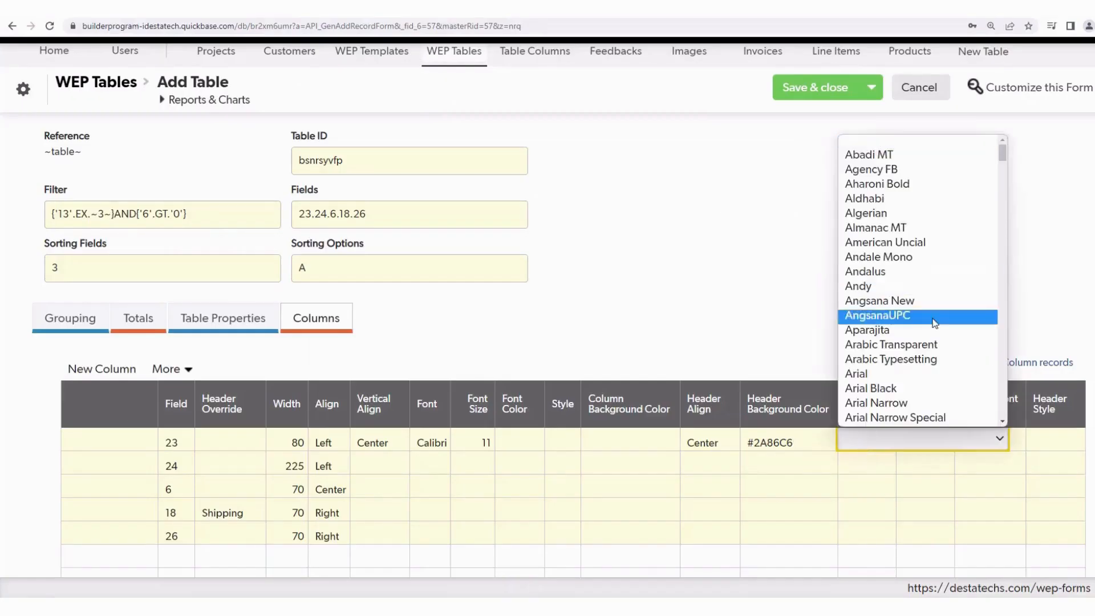
scroll(925, 341, down, 2)
scroll(925, 341, down, 8)
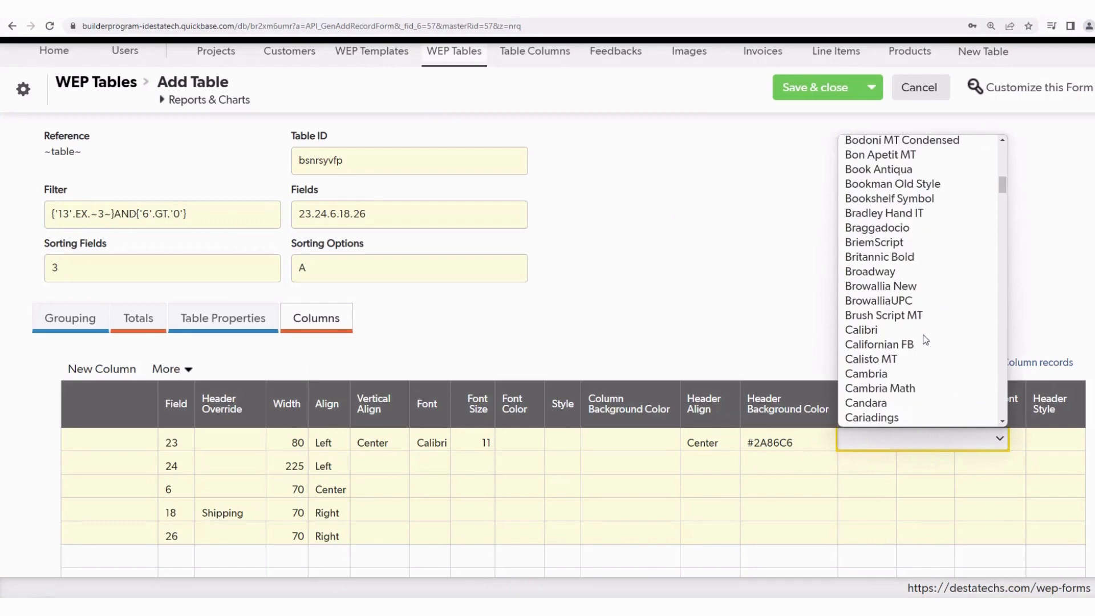
scroll(924, 341, down, 3)
scroll(924, 340, down, 3)
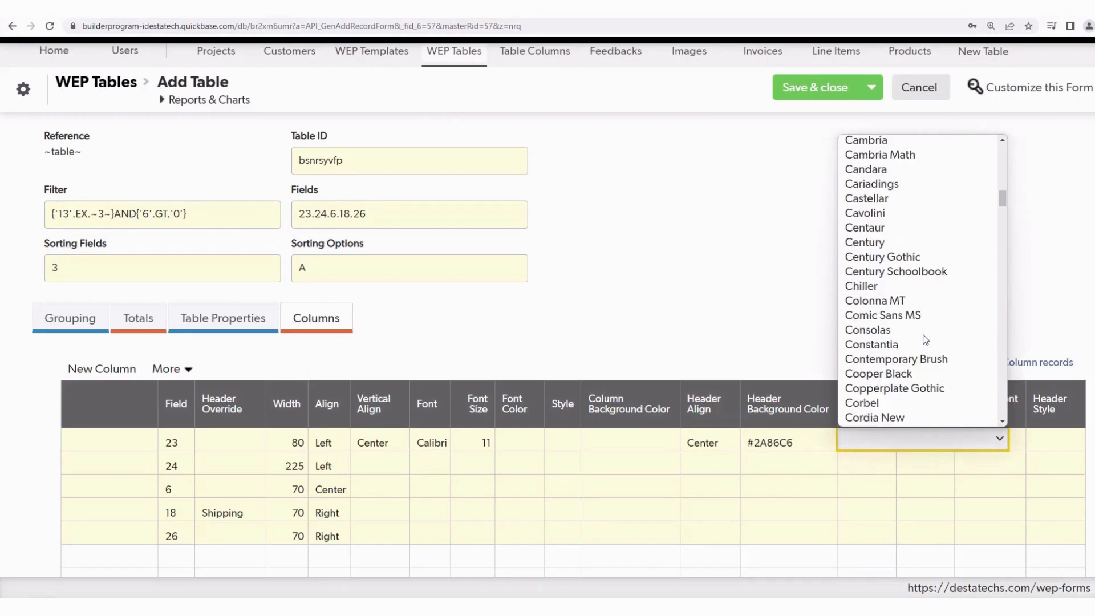
click(923, 332)
Set the field 23 column's header font size to 12 and its header font color to #ffffff.
click(935, 447)
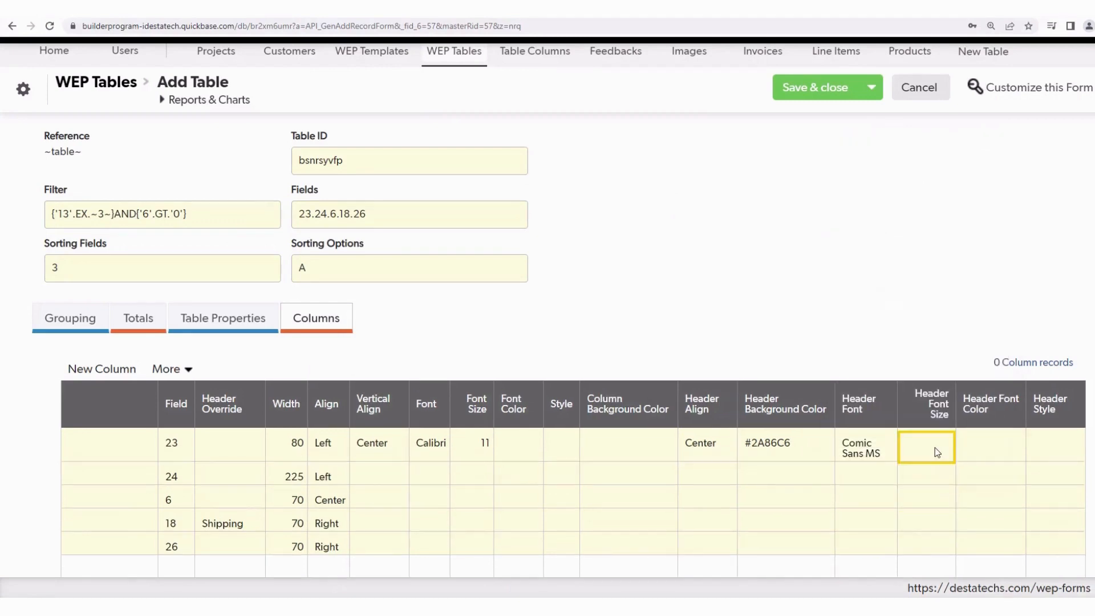
click(934, 442)
click(933, 517)
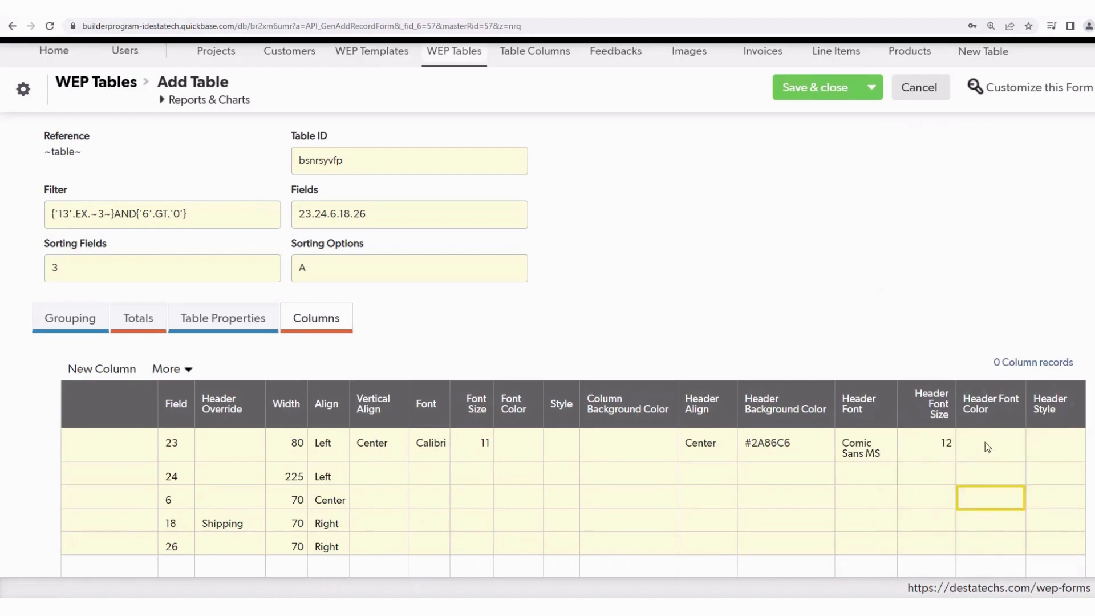
click(984, 443)
click(984, 443)
click(982, 470)
Set the header style of the field 23 column to Bold, Italic and Underline.
click(1041, 440)
click(1041, 440)
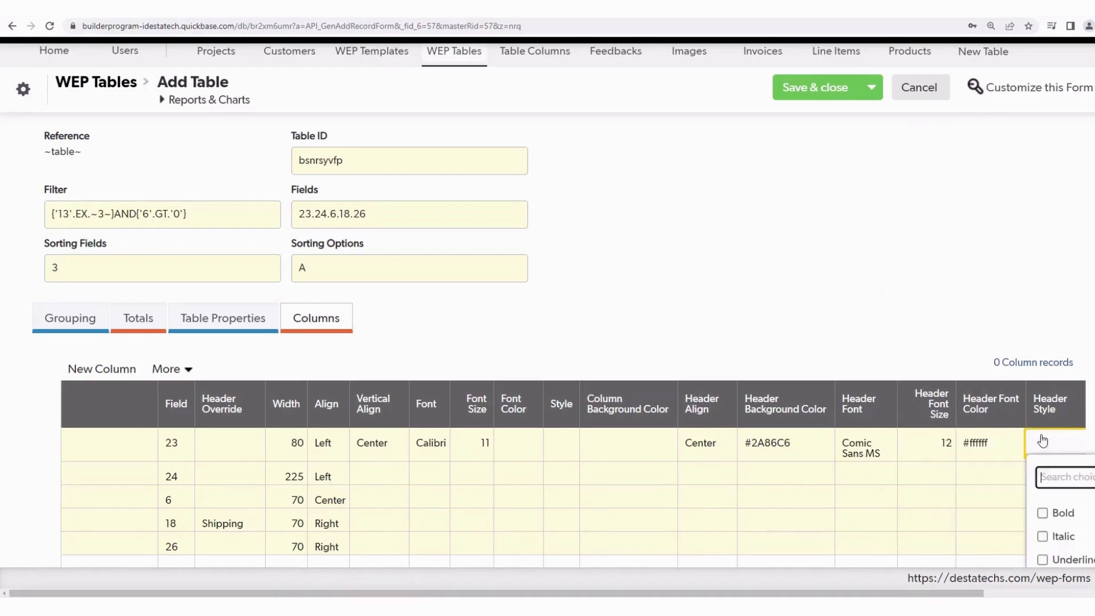
click(1042, 512)
click(1042, 536)
click(1043, 560)
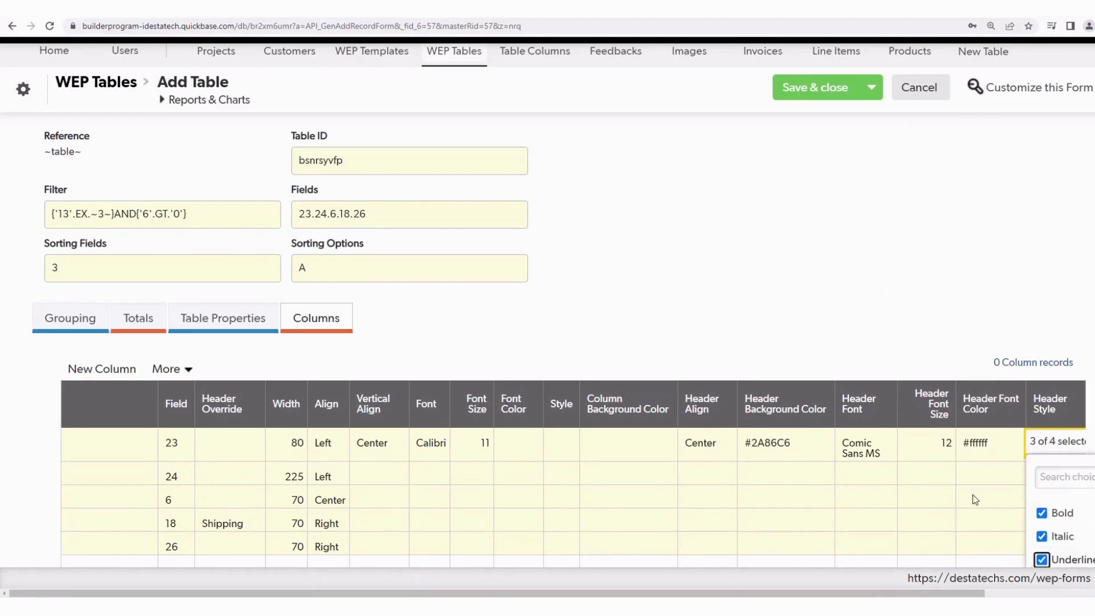
click(965, 490)
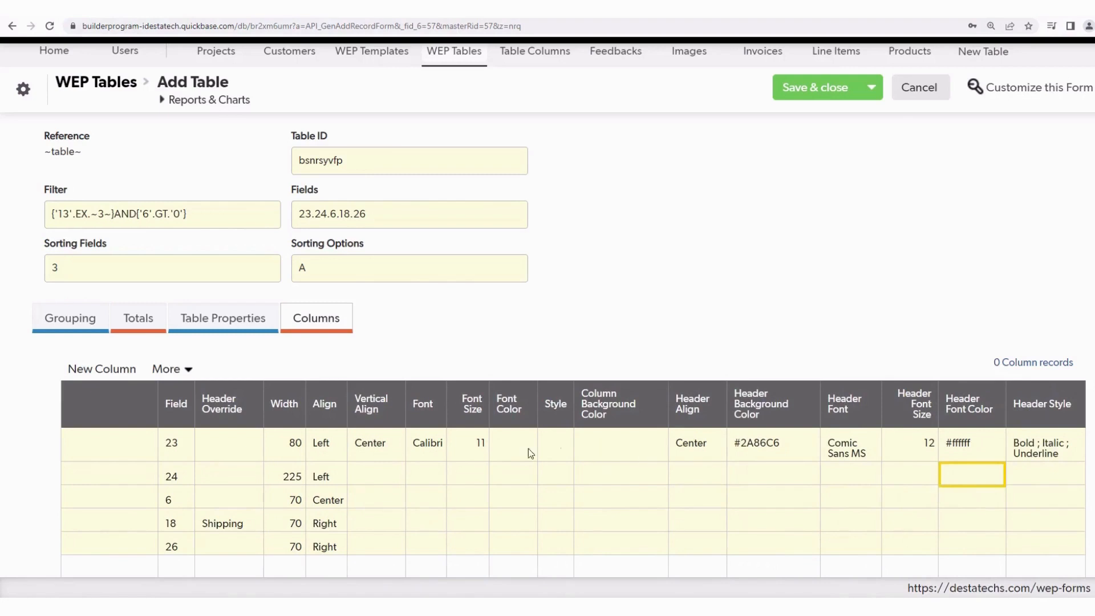
Fill the field 23 column's settings, from Vertical Align through Header Style, down to the rows for fields 24, 6, 18 and 26.
drag(363, 444, 1033, 547)
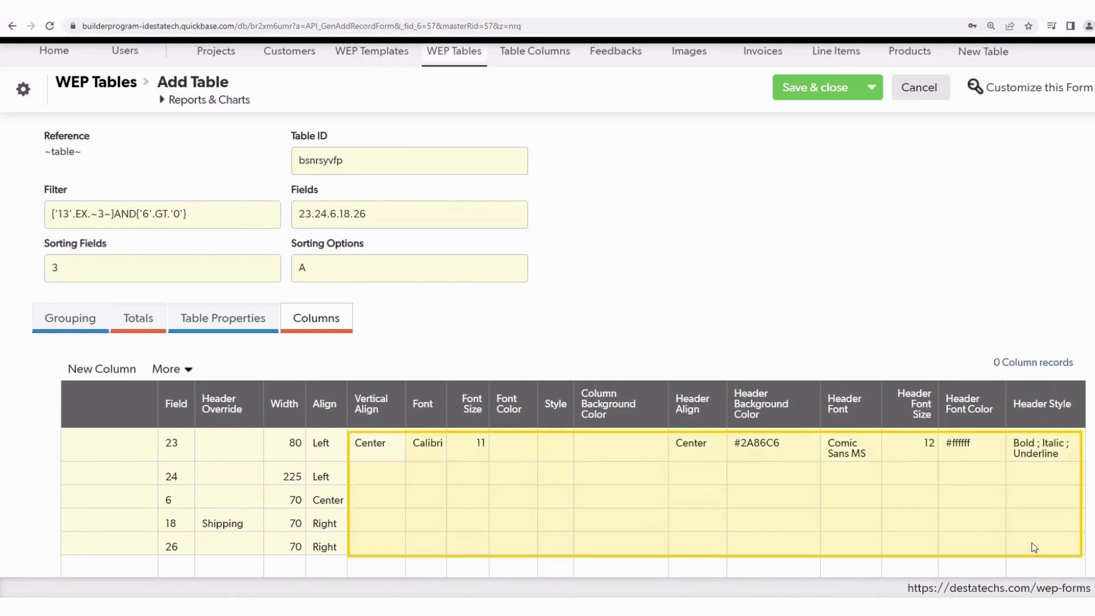
right_click(1039, 542)
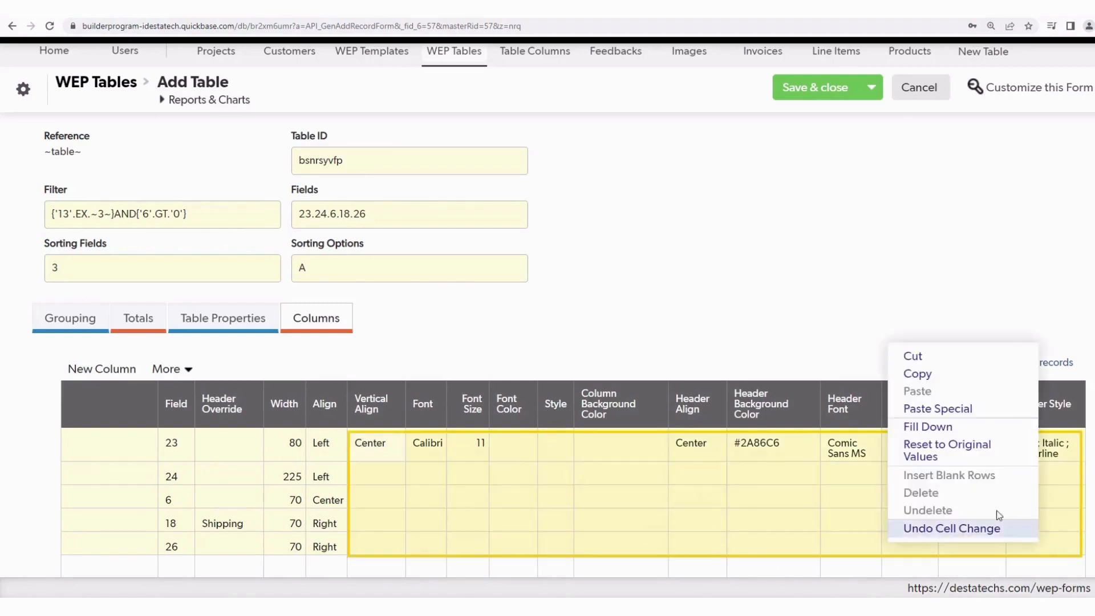
click(939, 431)
scroll(604, 463, down, 3)
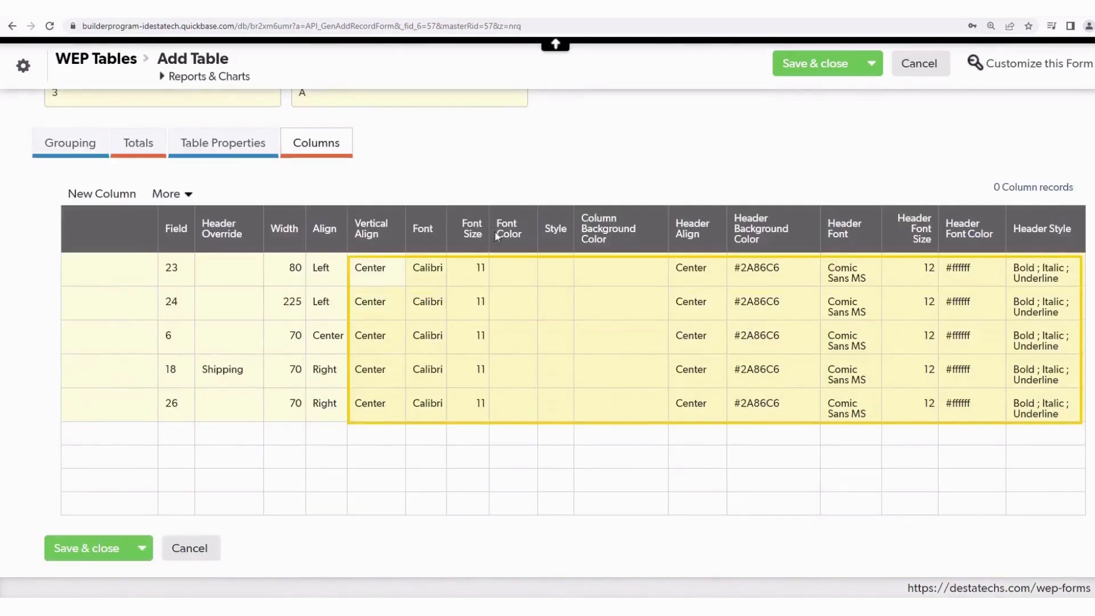
Save the configured line items table and return to the template record.
scroll(566, 355, up, 2)
scroll(567, 355, up, 3)
click(811, 189)
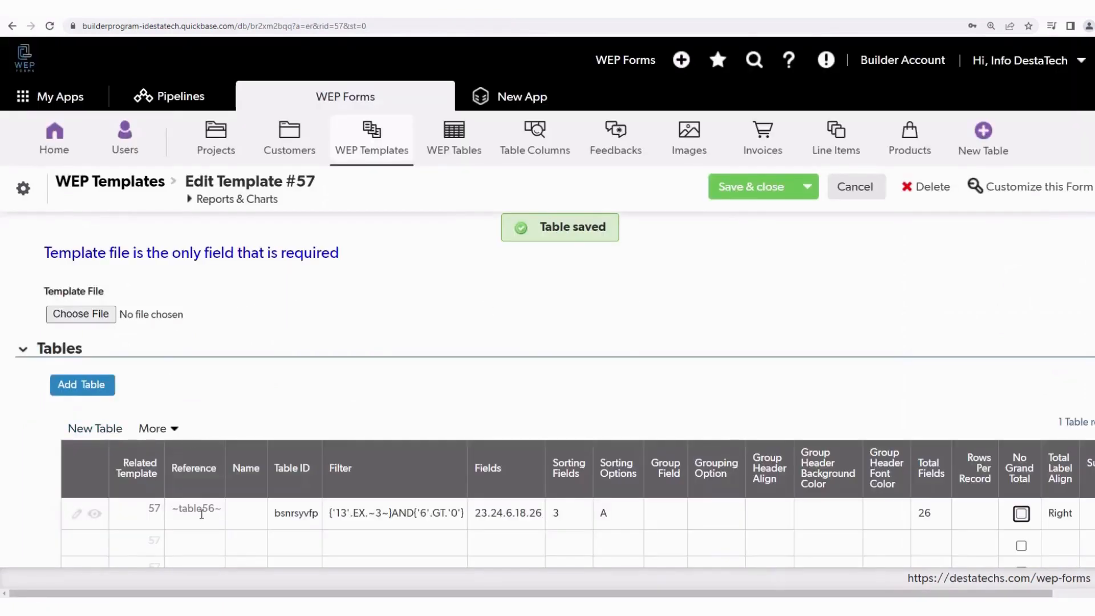
In the Word invoice template, replace the Line Items Details text with the saved table's reference ~table56~.
click(173, 508)
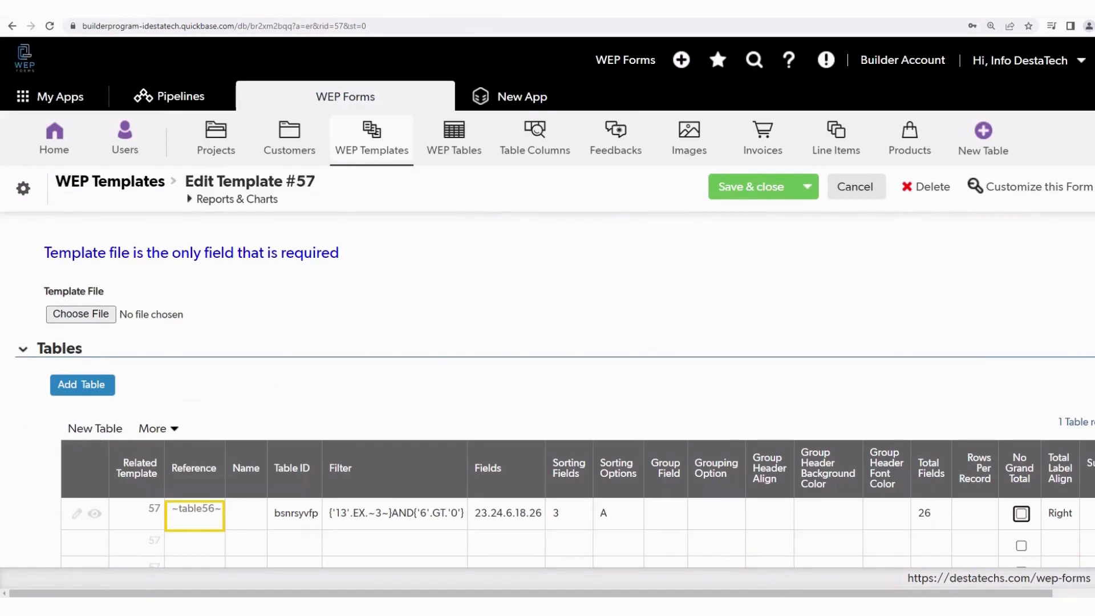
click(1055, 2)
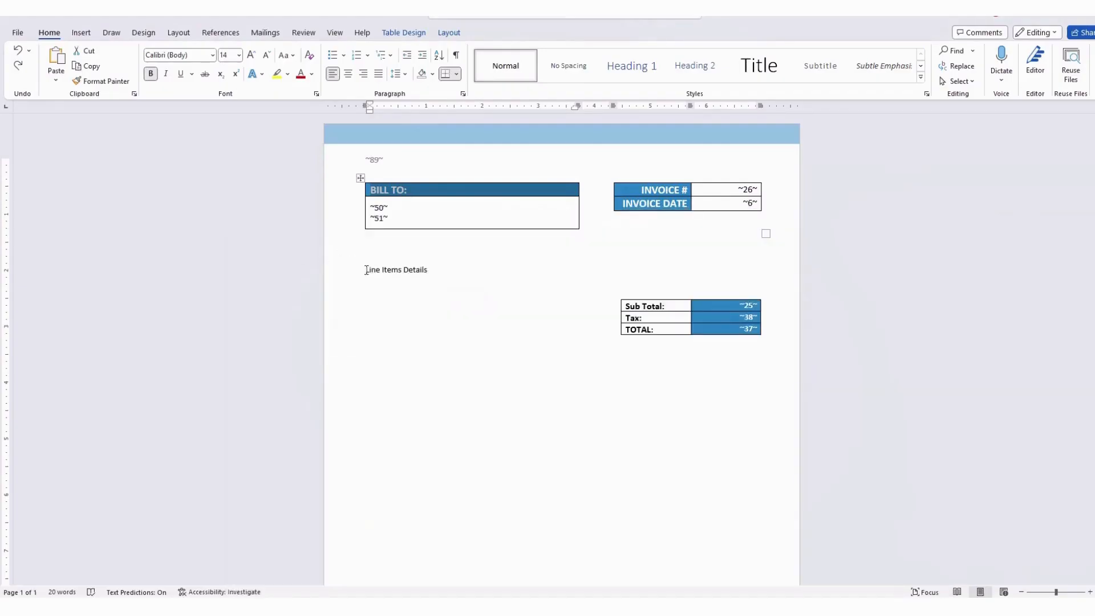
drag(366, 271, 428, 270)
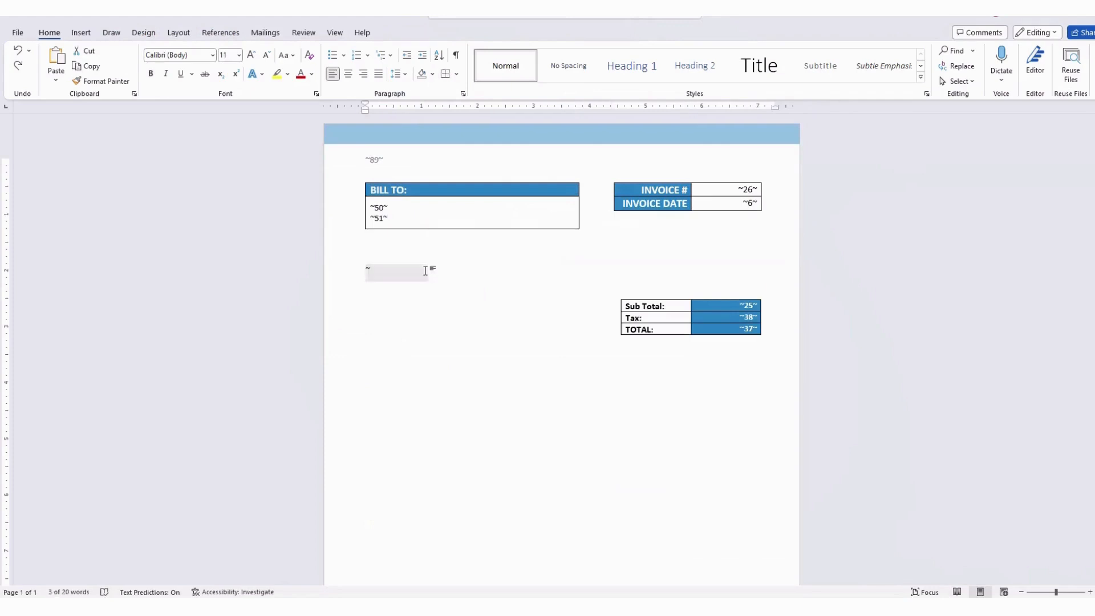
text(table56~)
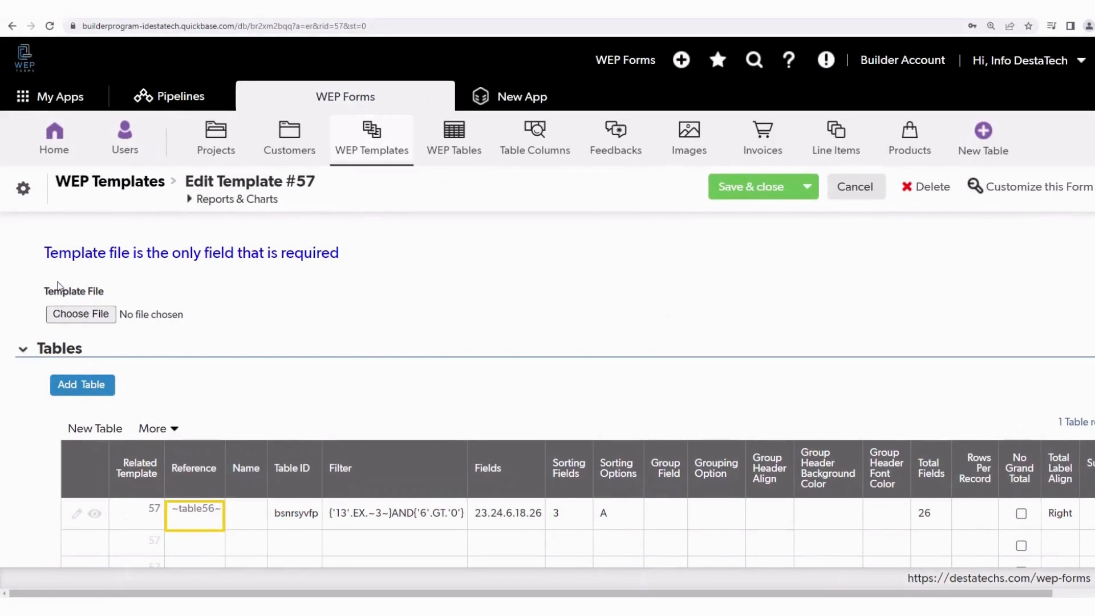
In the Quickbase template record, attach Invoice Template.docx as the template file and save the record.
click(81, 320)
drag(1, 282, 79, 316)
click(727, 188)
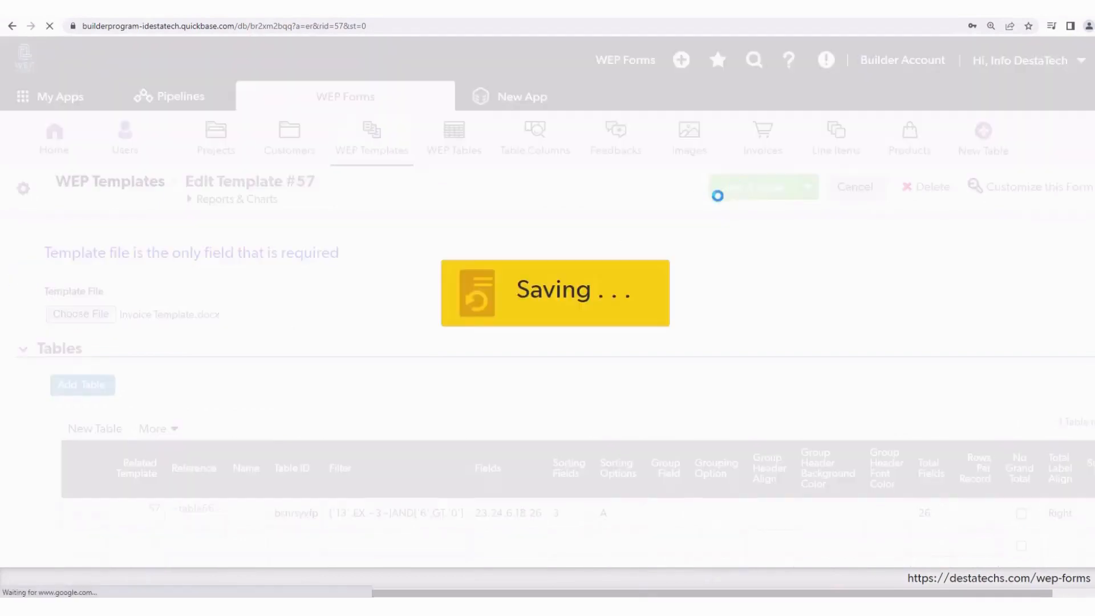
From the Invoice #13 record, open the settings of the Invoices table.
scroll(483, 294, down, 3)
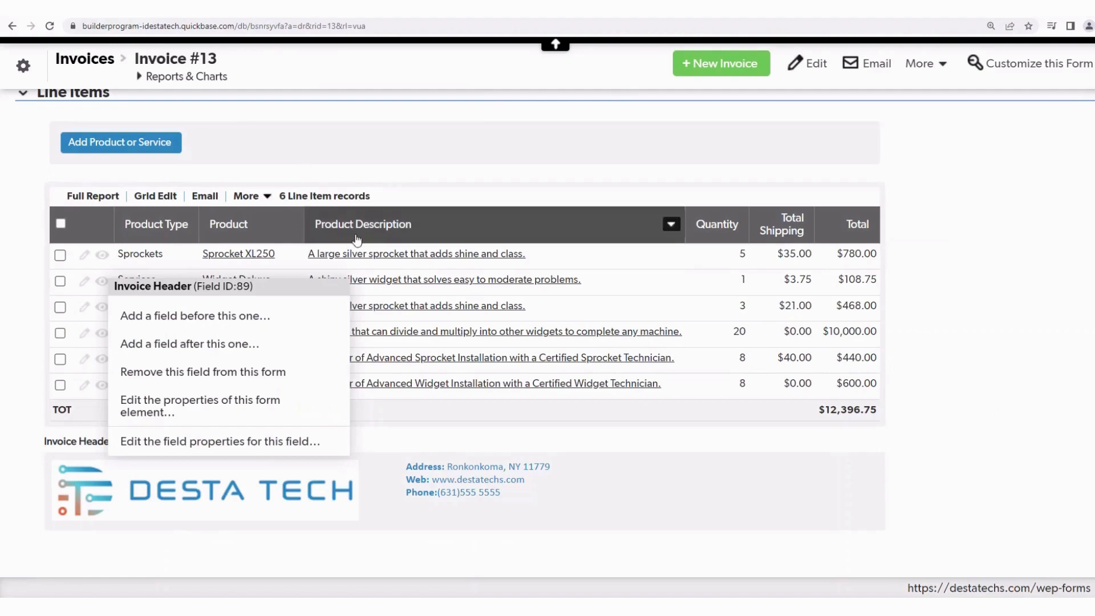
scroll(354, 236, up, 10)
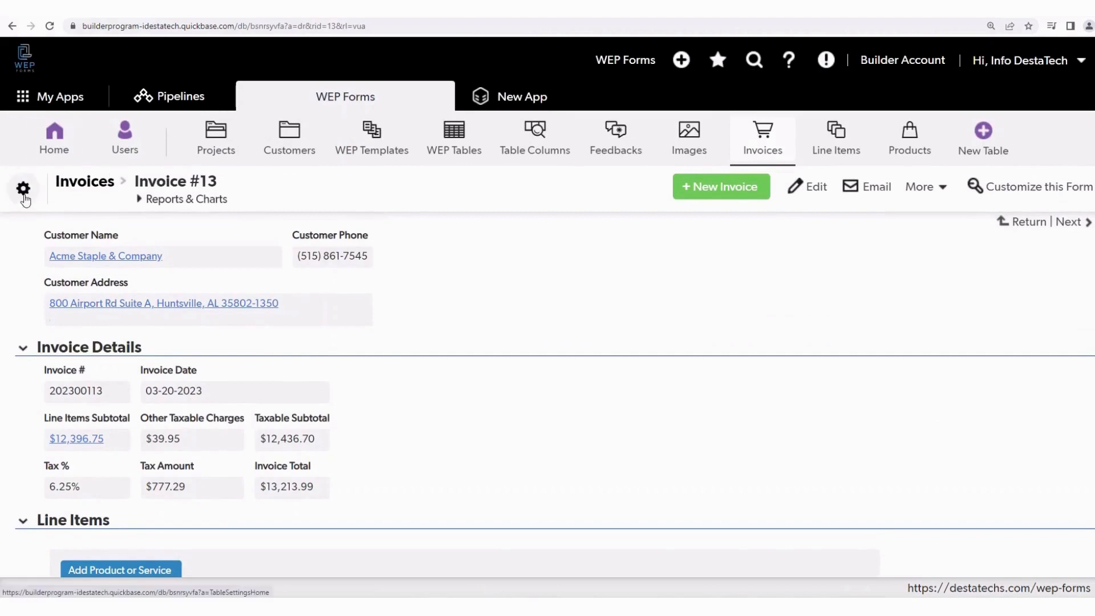
right_click(24, 198)
click(24, 197)
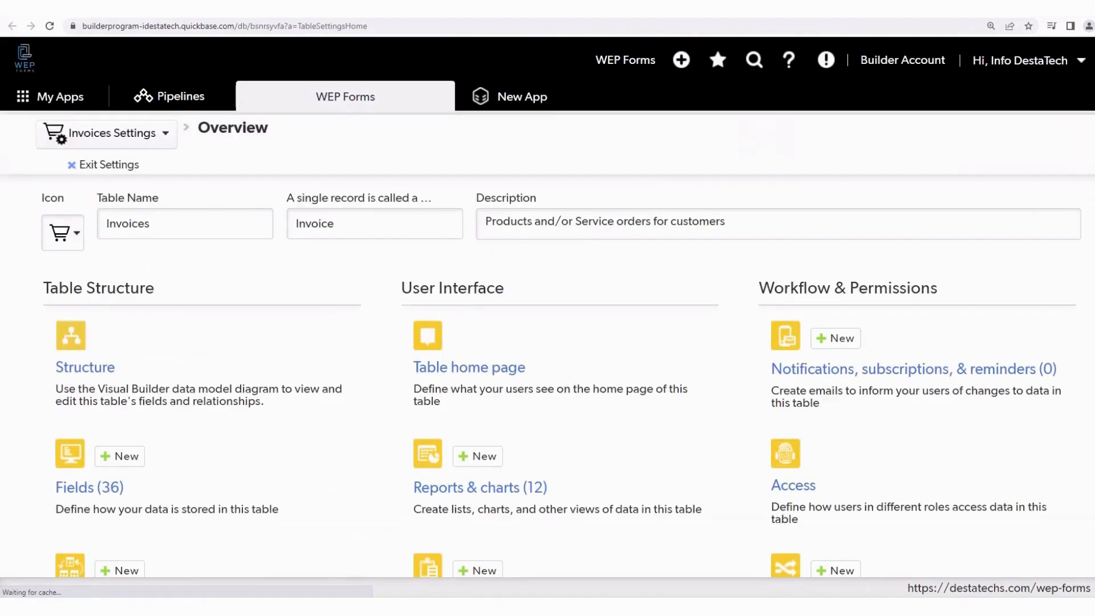
Start a new Invoices field labelled Create Invoice File with the type Formula - URL.
click(127, 457)
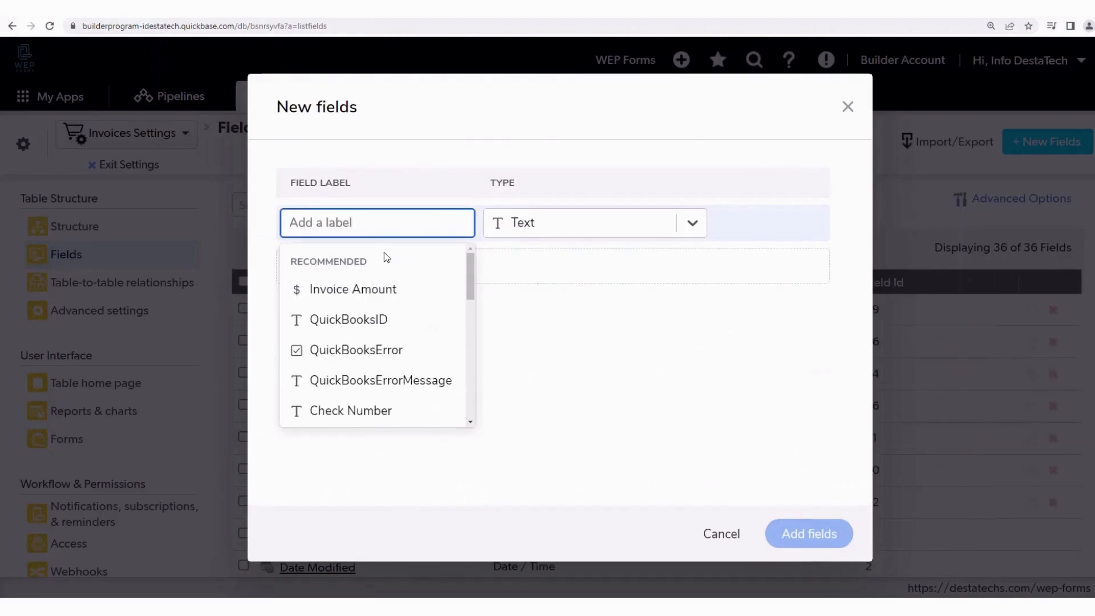
text(Cre)
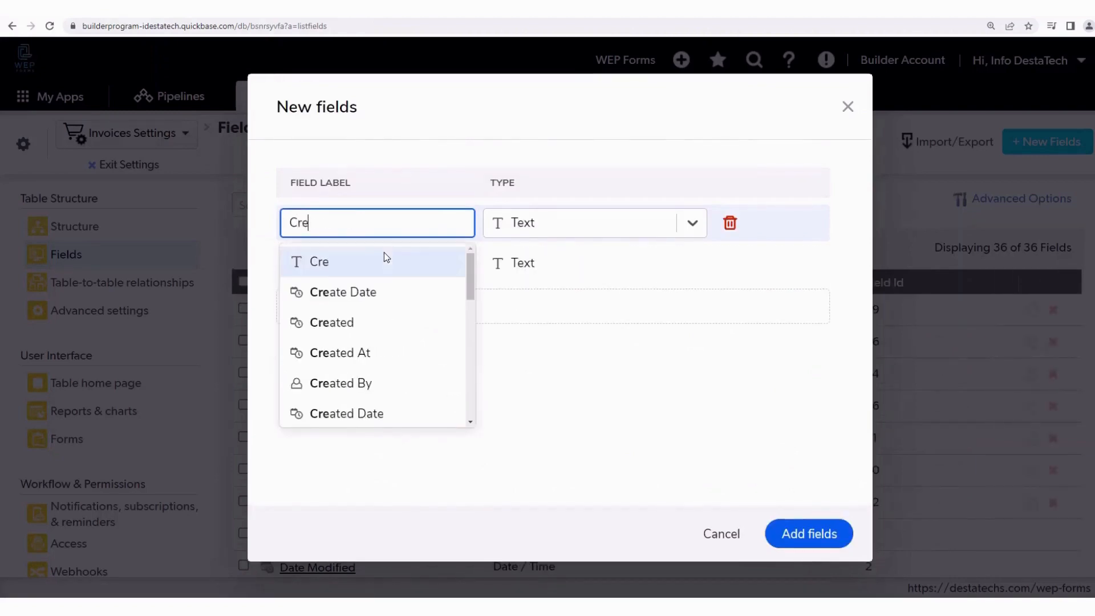
text(ate Invo)
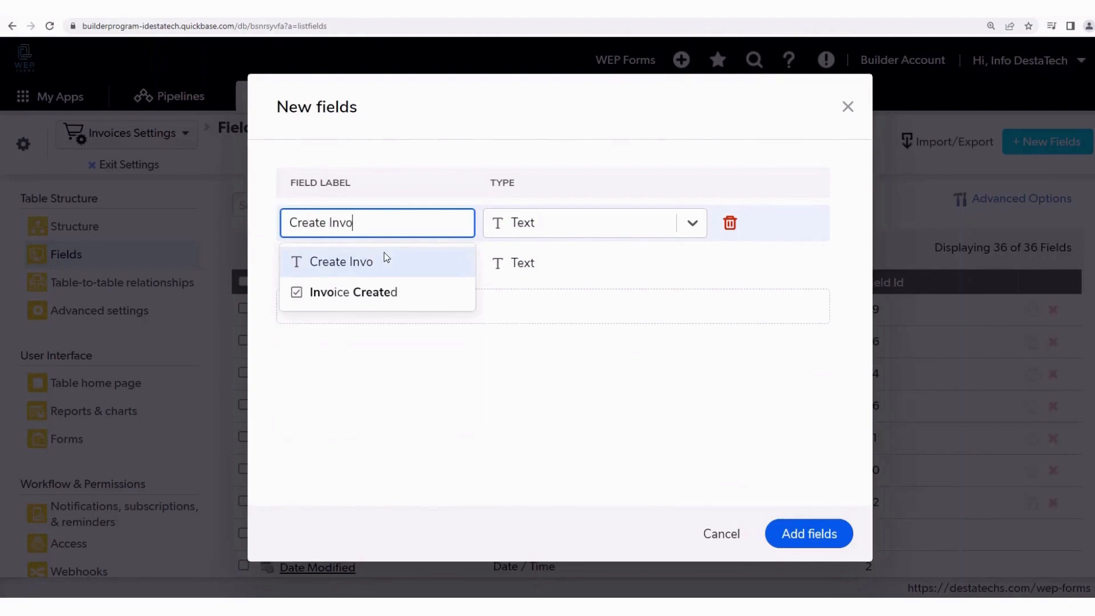
text(ice File)
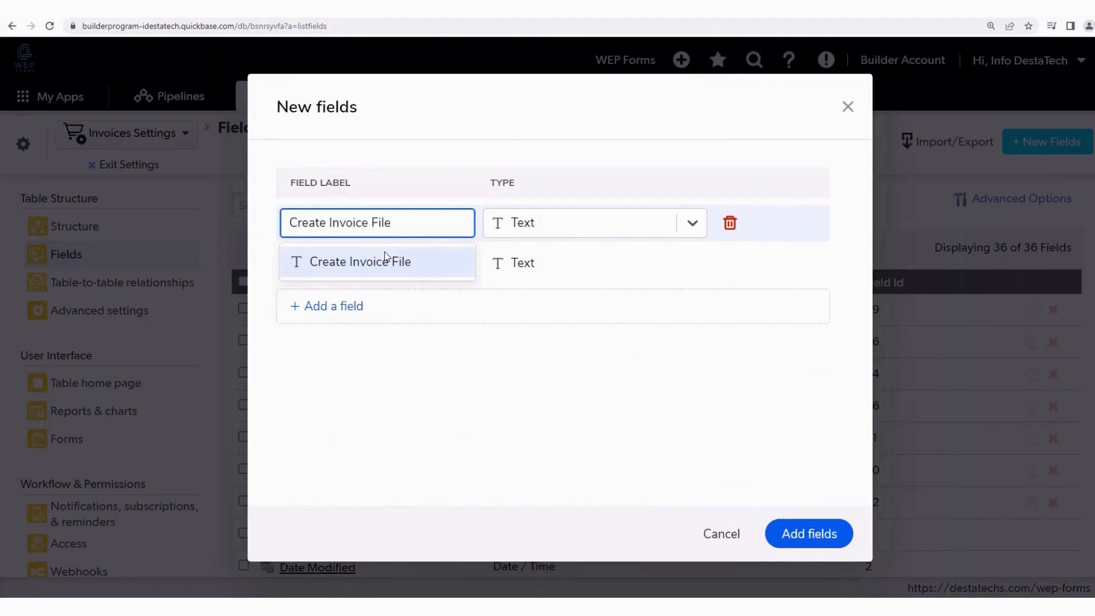
click(559, 228)
scroll(563, 420, down, 5)
scroll(562, 420, down, 10)
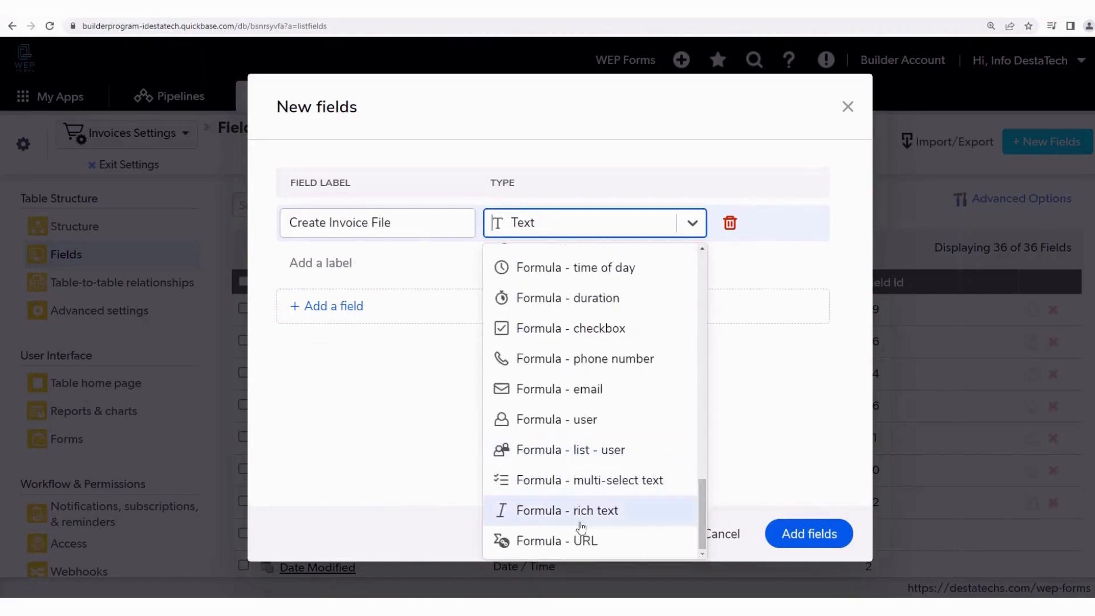
click(570, 539)
Define a second field labelled Invoice File Attachment with the type File attachment, and add both fields to the Invoices table.
click(375, 261)
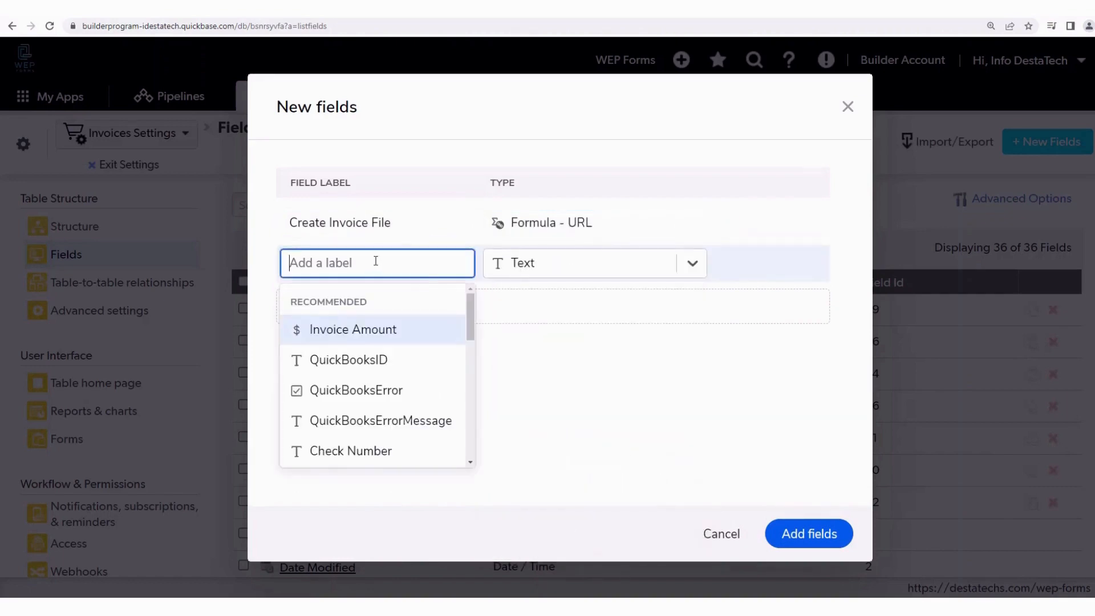
text(Invoice )
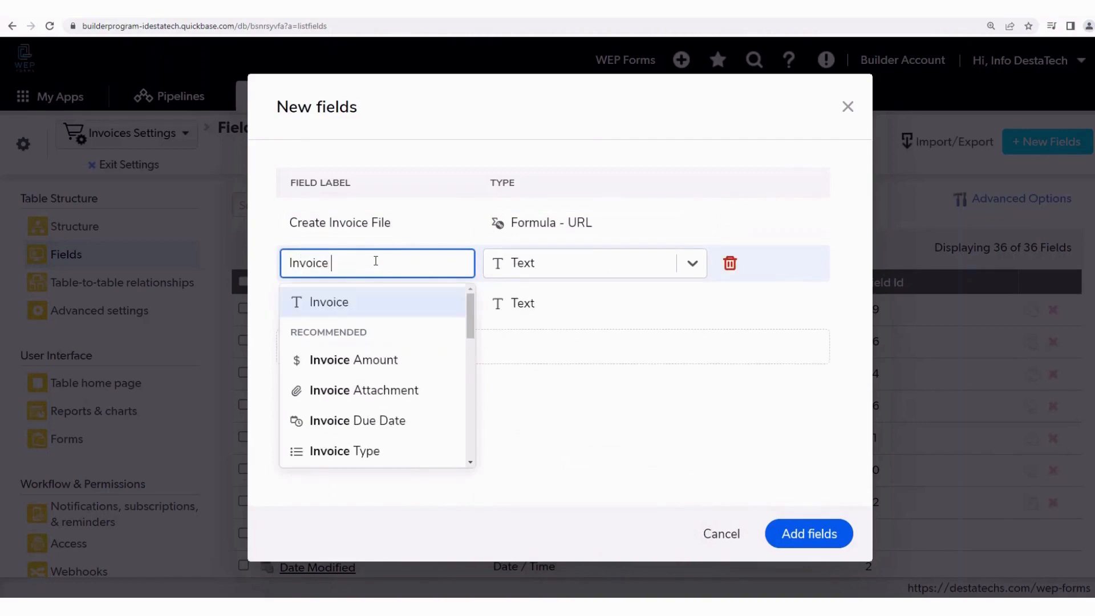
text(File )
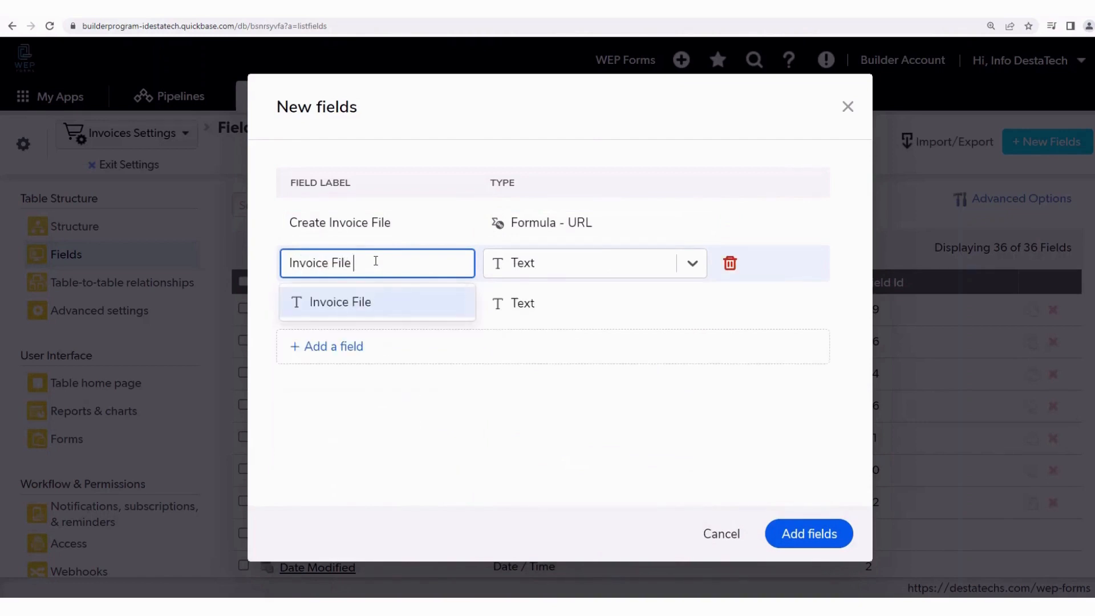
text(Attachment)
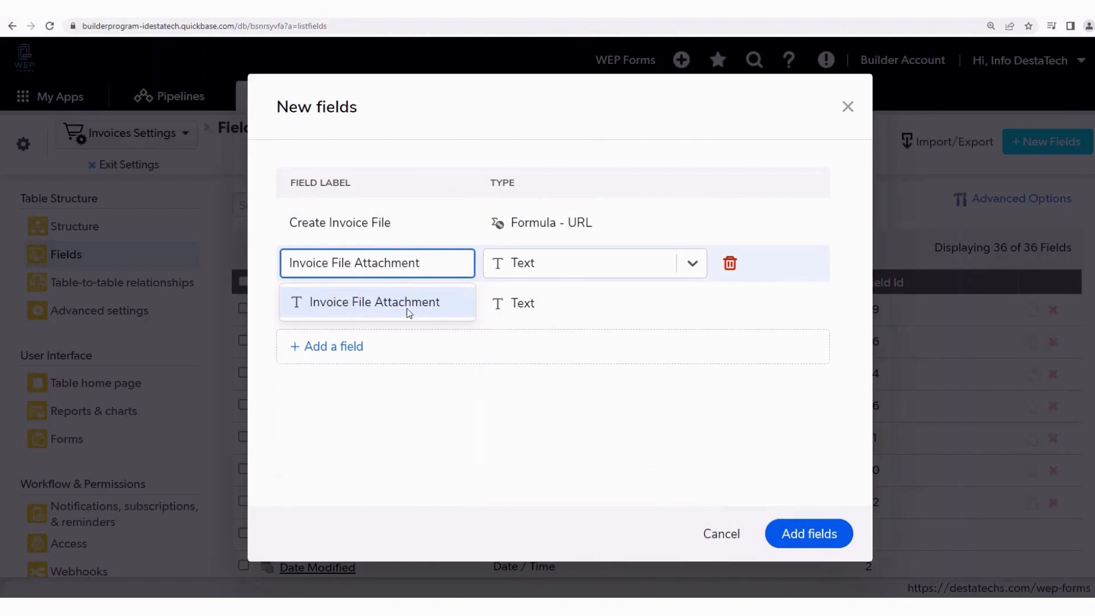
click(559, 262)
scroll(571, 410, down, 5)
scroll(571, 410, down, 3)
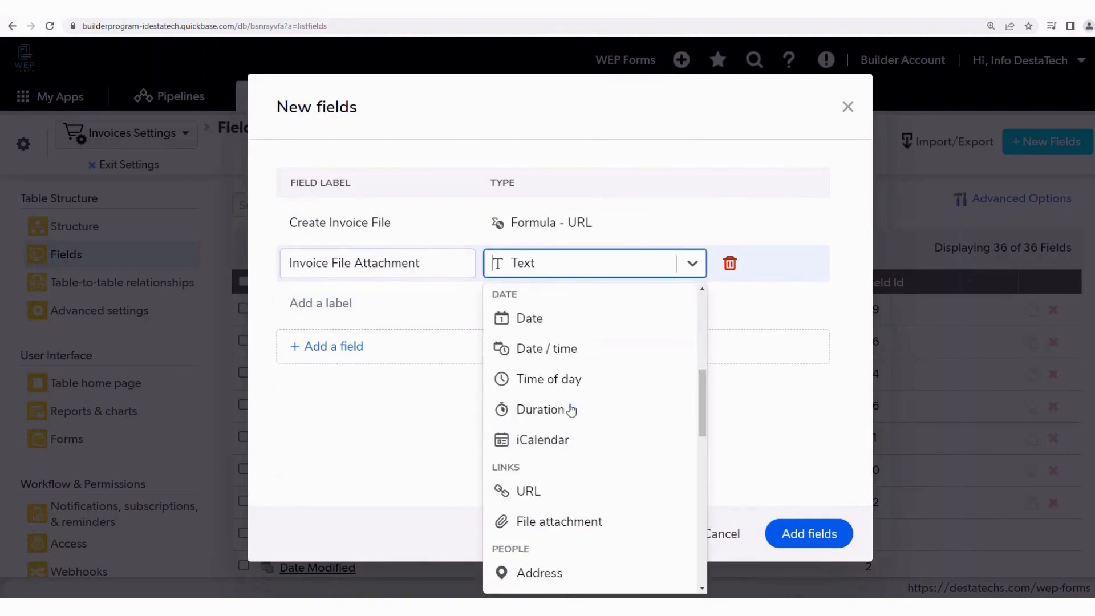
click(574, 520)
click(790, 528)
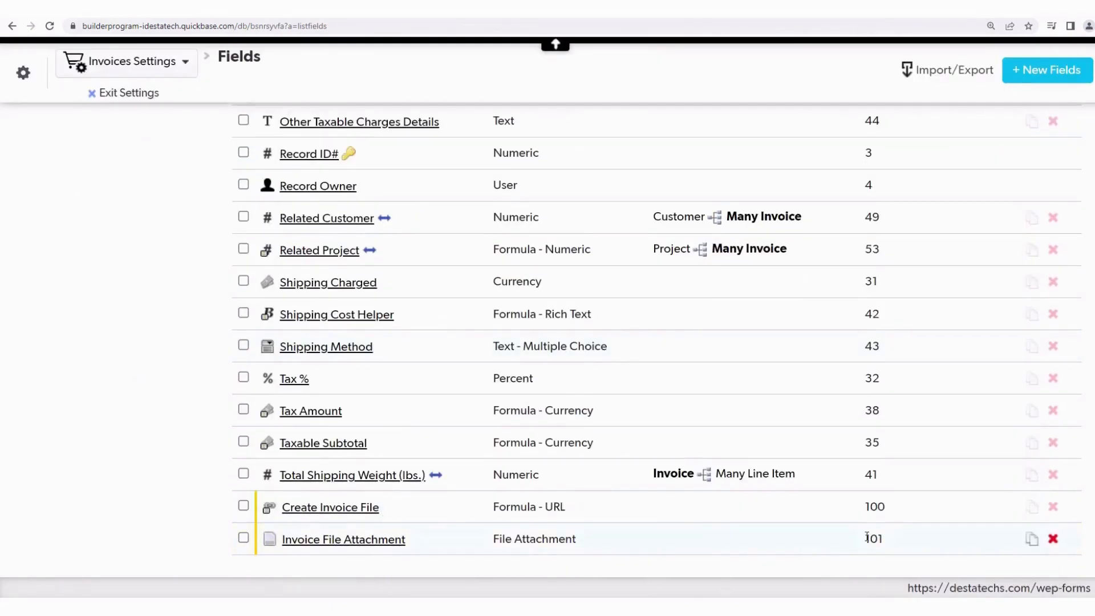
click(894, 539)
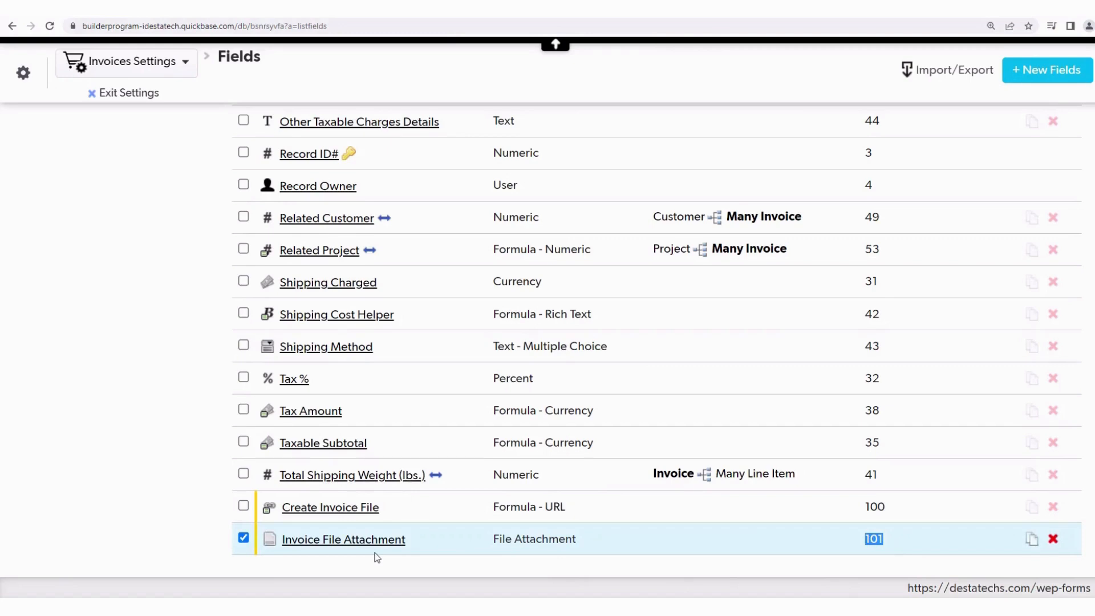
click(332, 508)
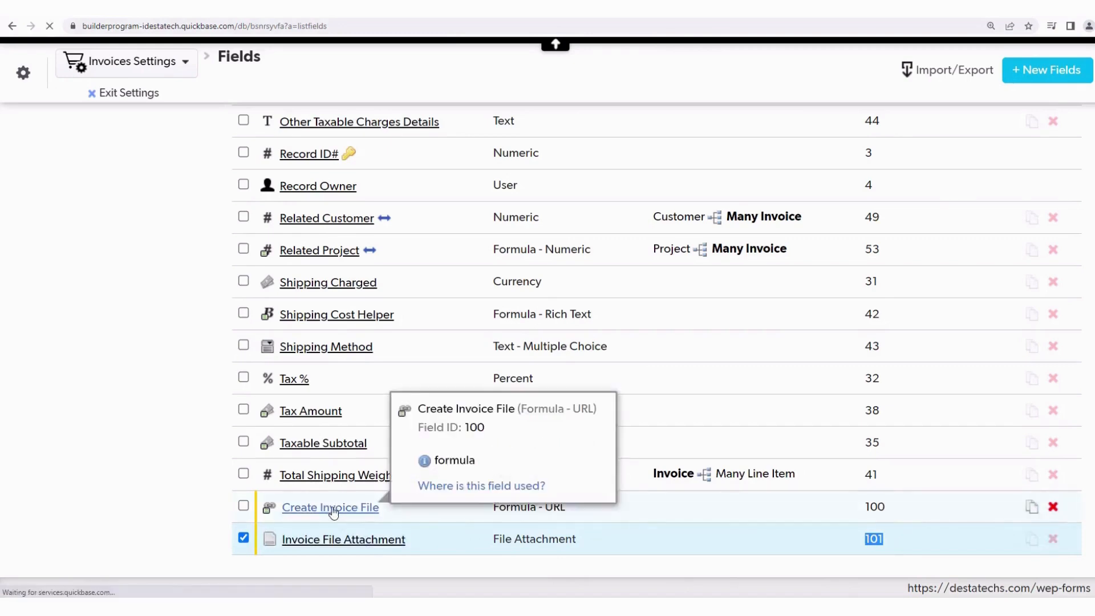
scroll(479, 455, down, 3)
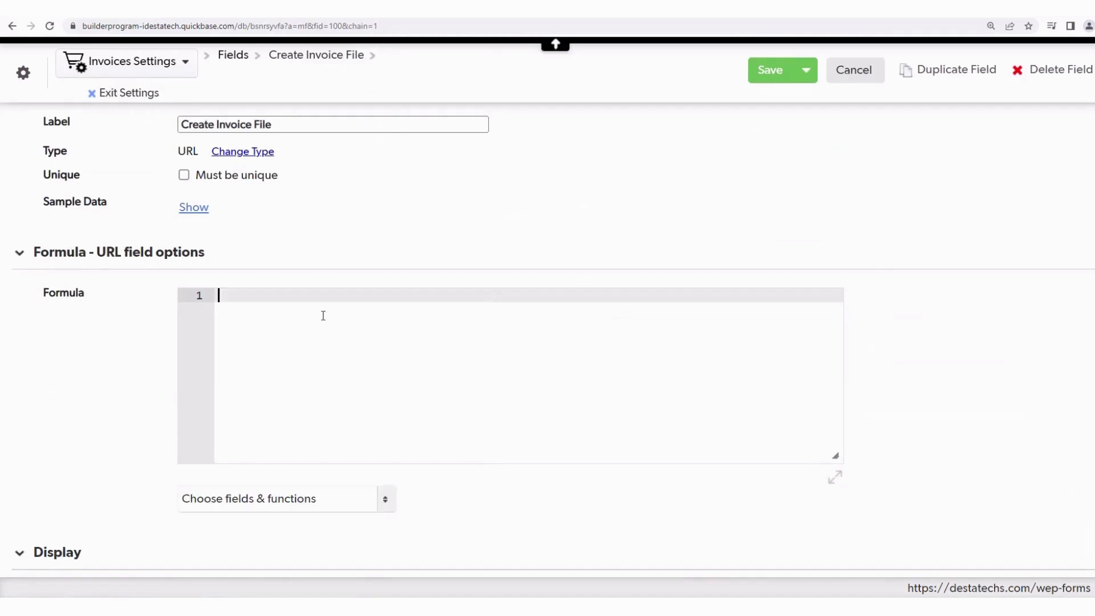
text("https://wepforms.com/qbwep/qbdoc.aspx?" & "&app="&AppID() & "&db="&Dbid() & "&rid="&[Record ID#] & "&weprid="     //WEP Template Record ID & "&pf="         //File type and attachemnt field id & "&docdt="      //Document creation date/time & "&name="       //file name)
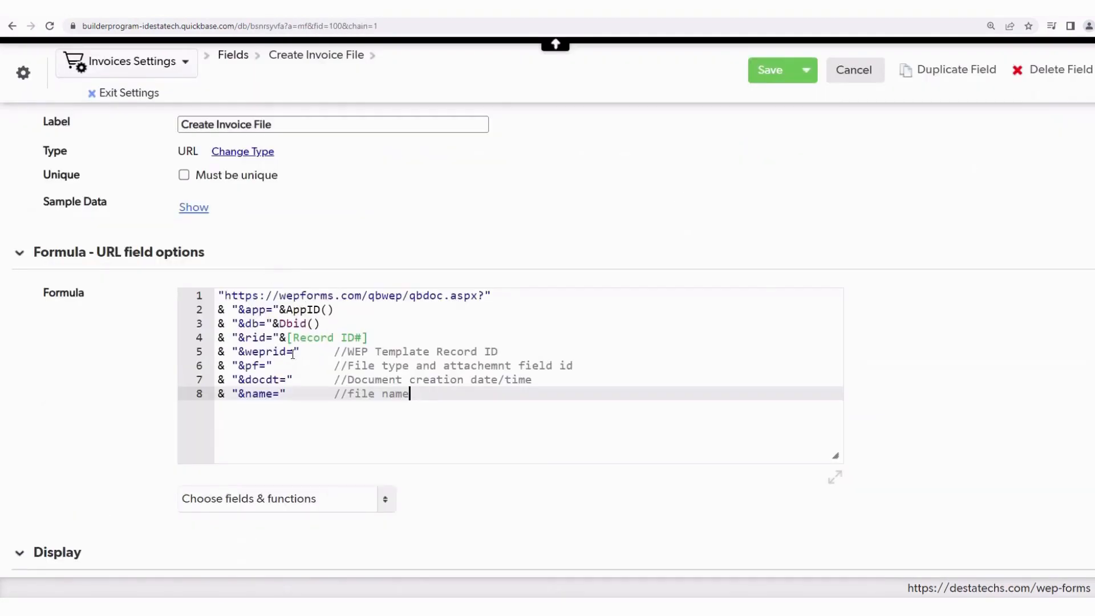
In the URL formula, set the weprid parameter to template record 57 and the pf parameter to attachment field 101.
click(294, 352)
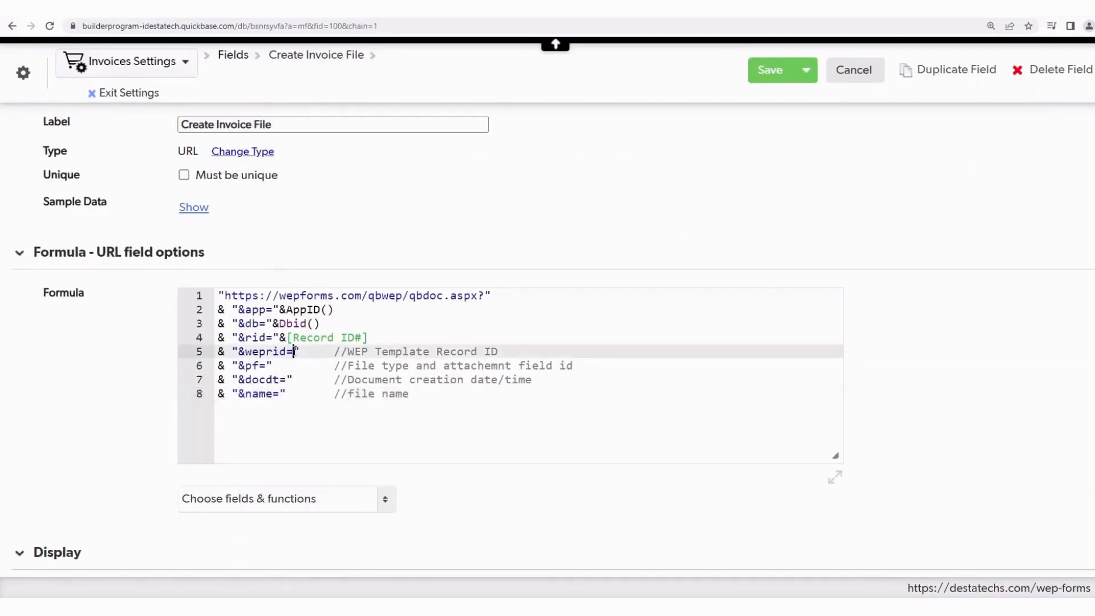
text(57)
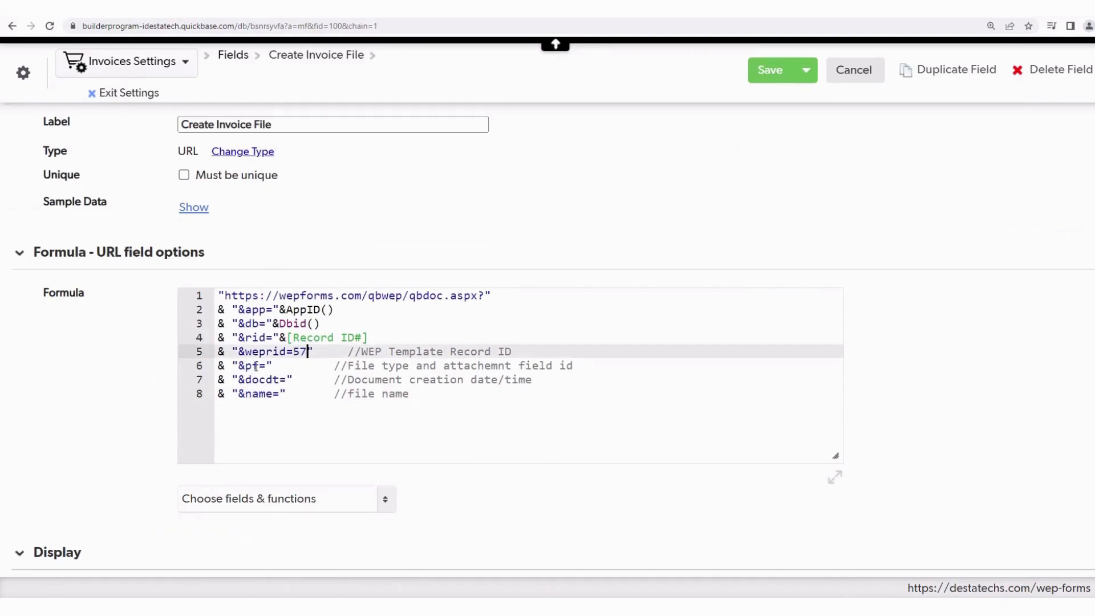
click(267, 365)
text(101)
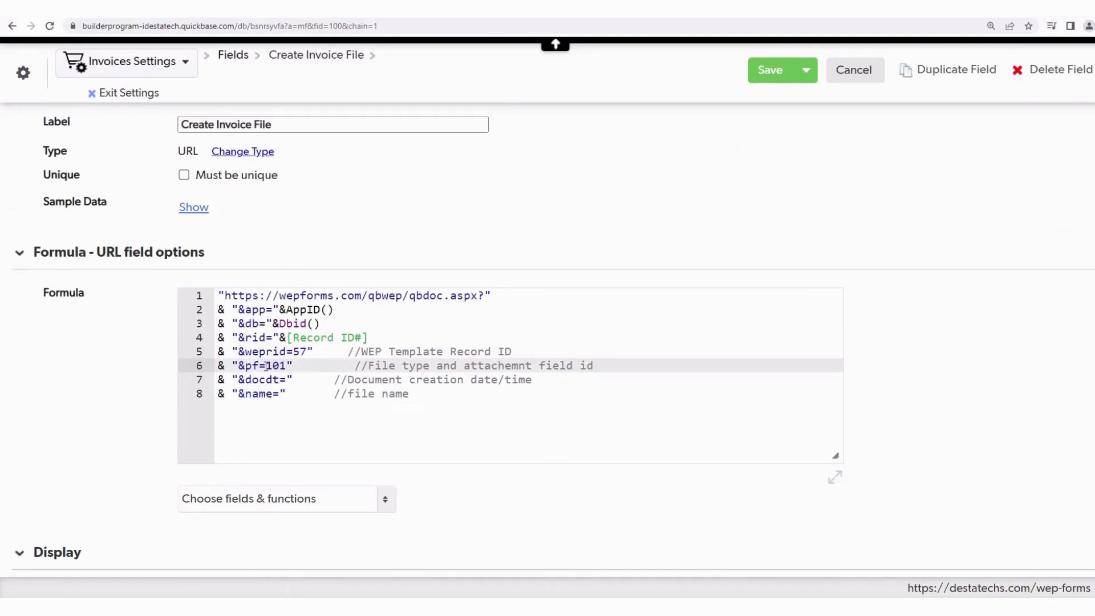
drag(245, 367, 258, 371)
double_click(273, 366)
click(287, 380)
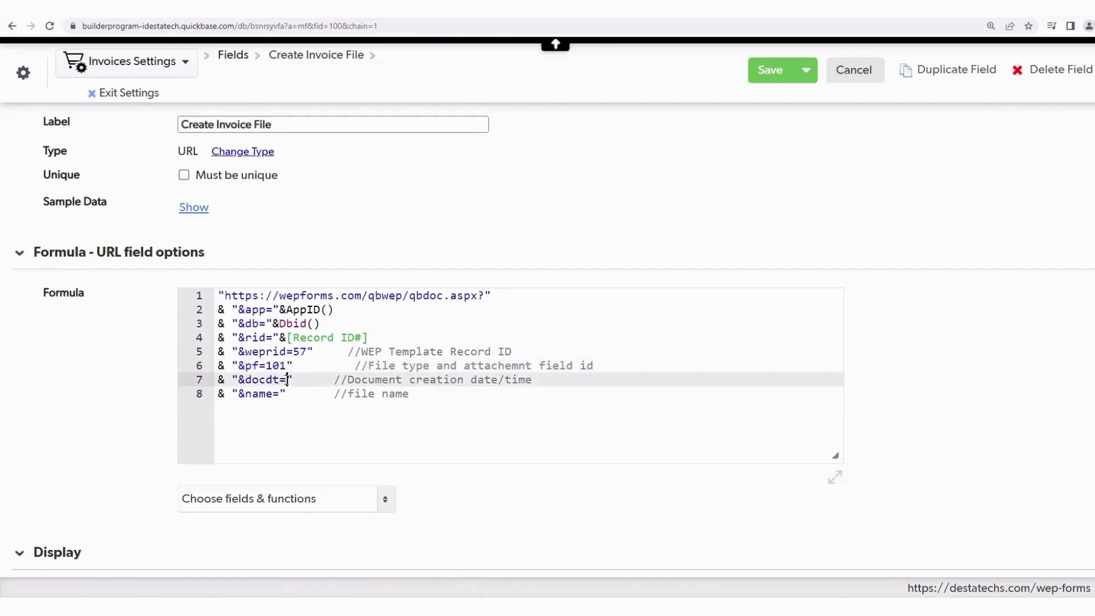
Complete the formula's name parameter as Invoice_ followed by the [Invoice #] field.
click(281, 393)
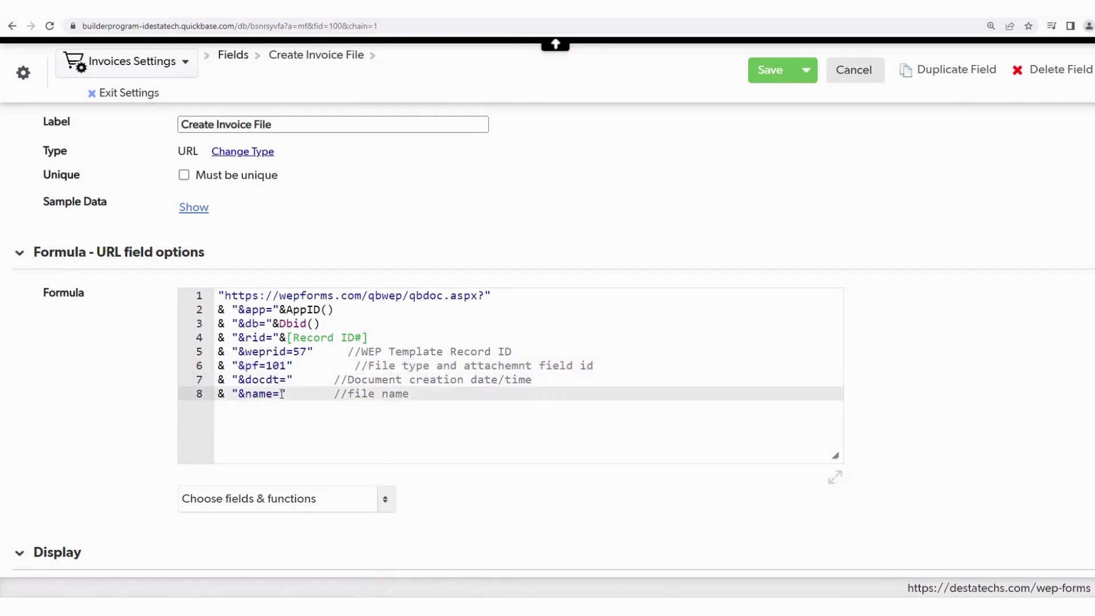
text(Invo)
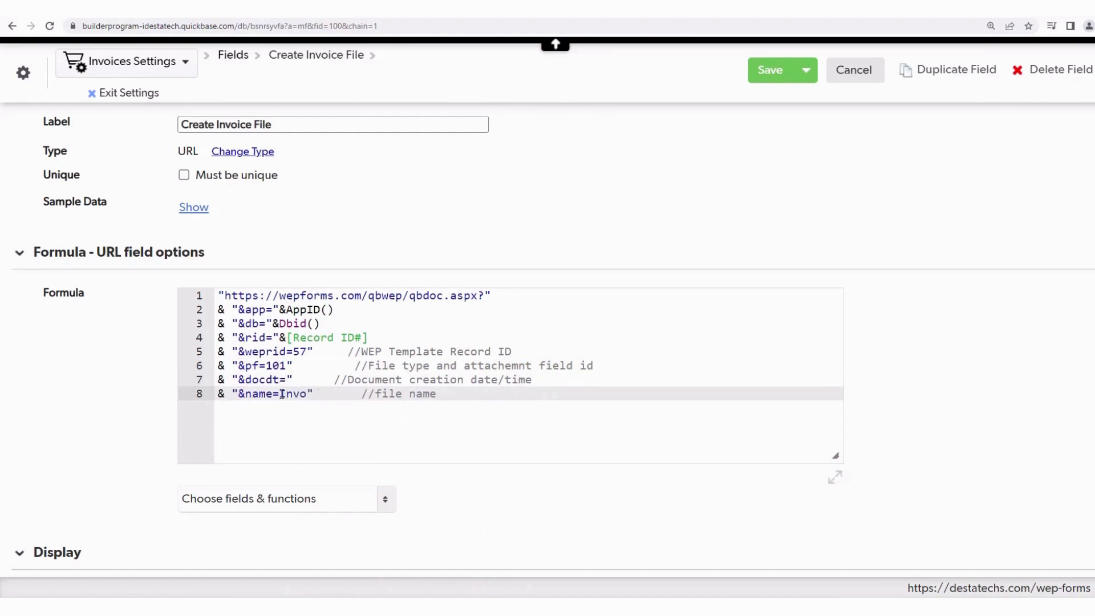
text(ice_")
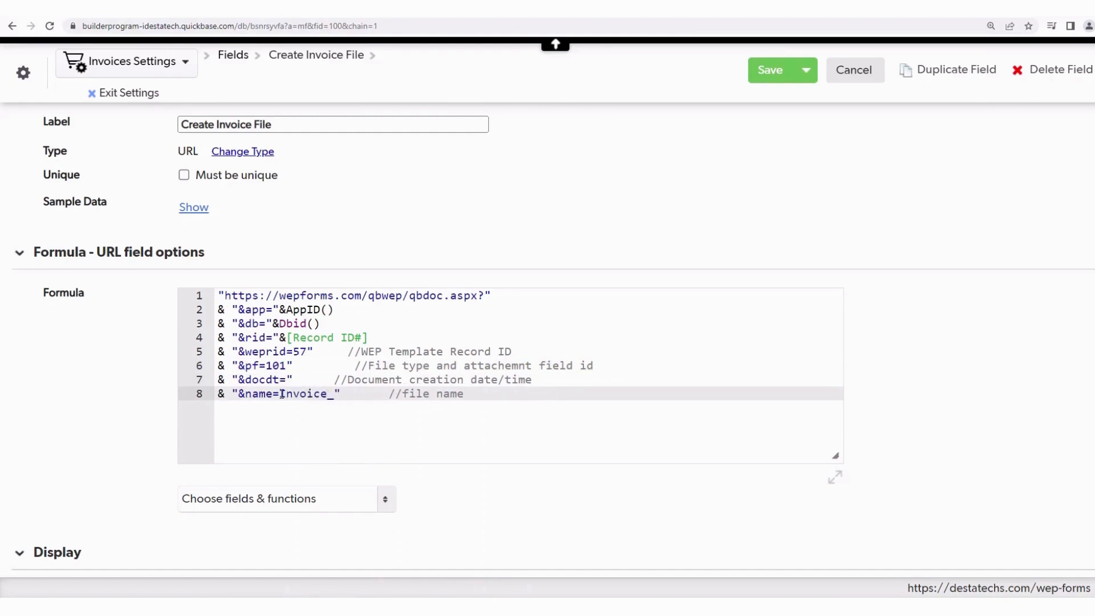
text(&)
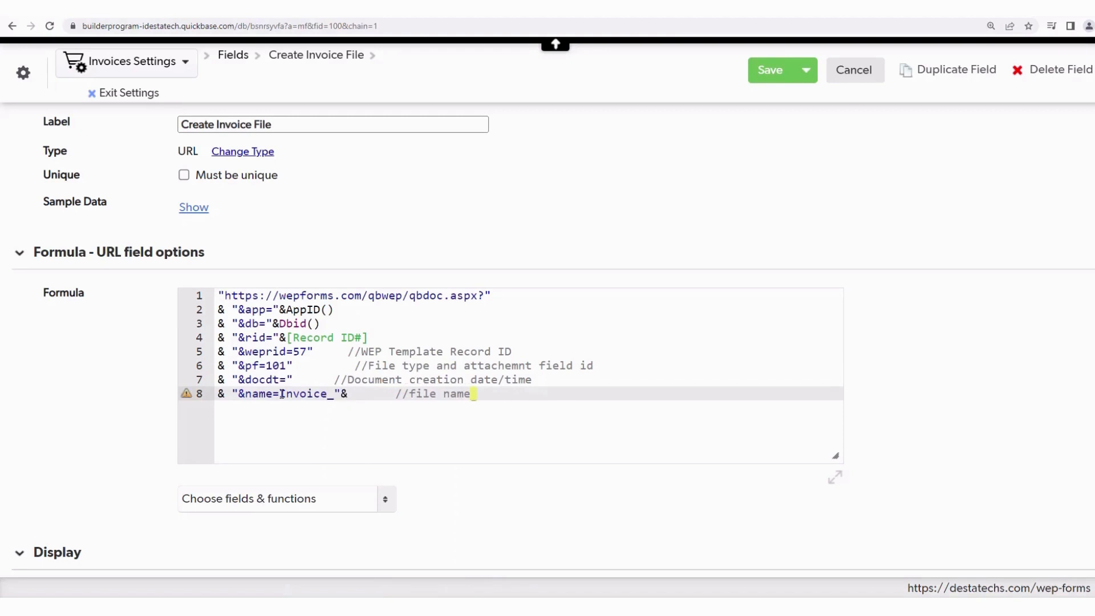
click(386, 499)
click(296, 473)
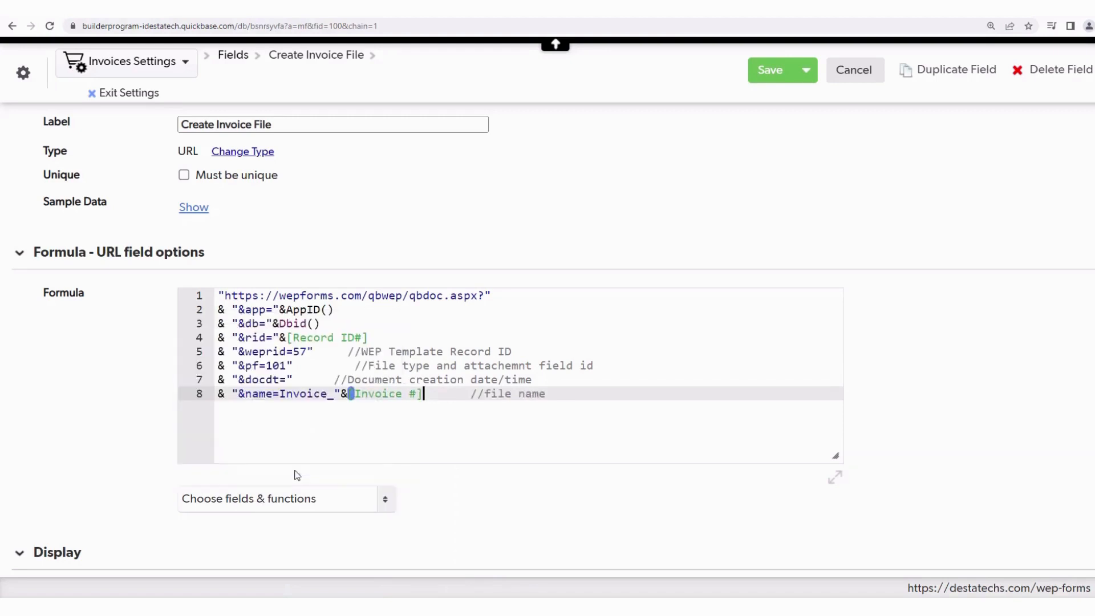
key(End)
Copy the field label Create Invoice File into the link text of the display settings.
triple_click(255, 121)
key(ctrl+c)
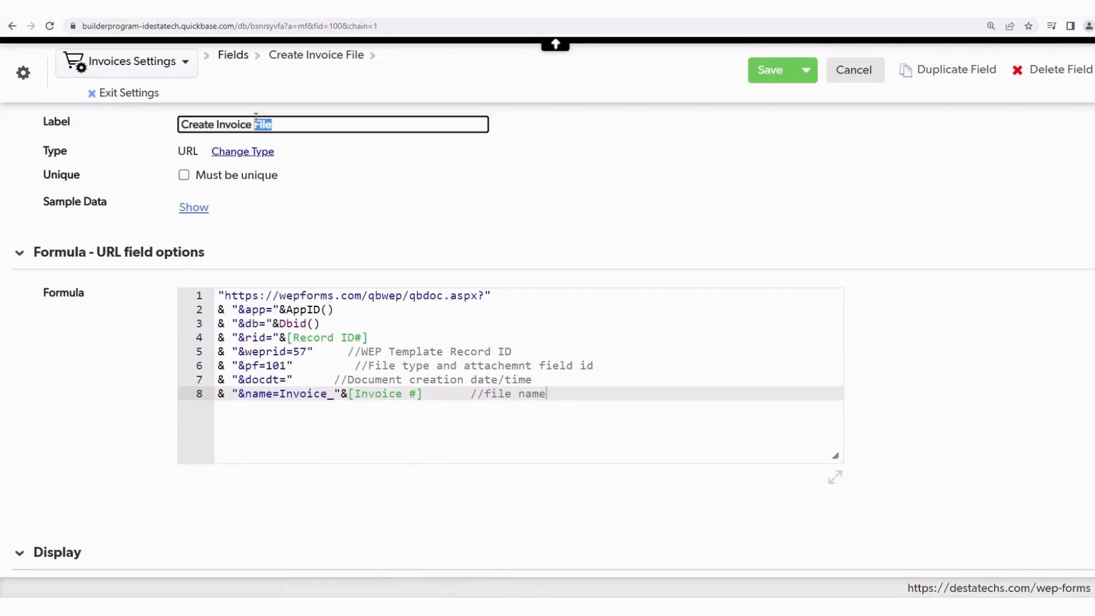
scroll(447, 303, down, 5)
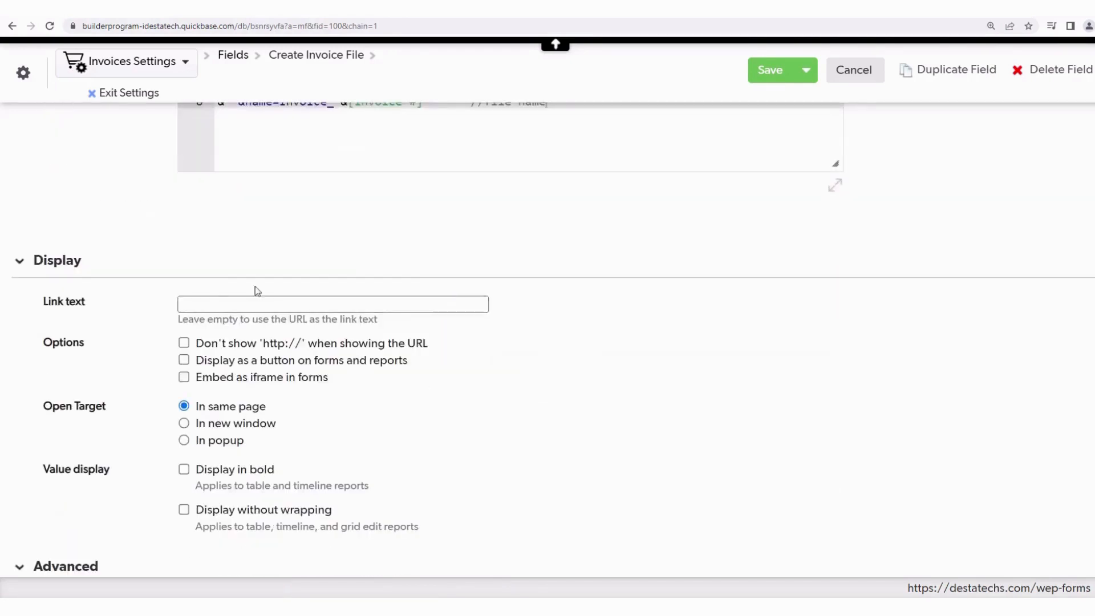
click(227, 302)
key(ctrl+v)
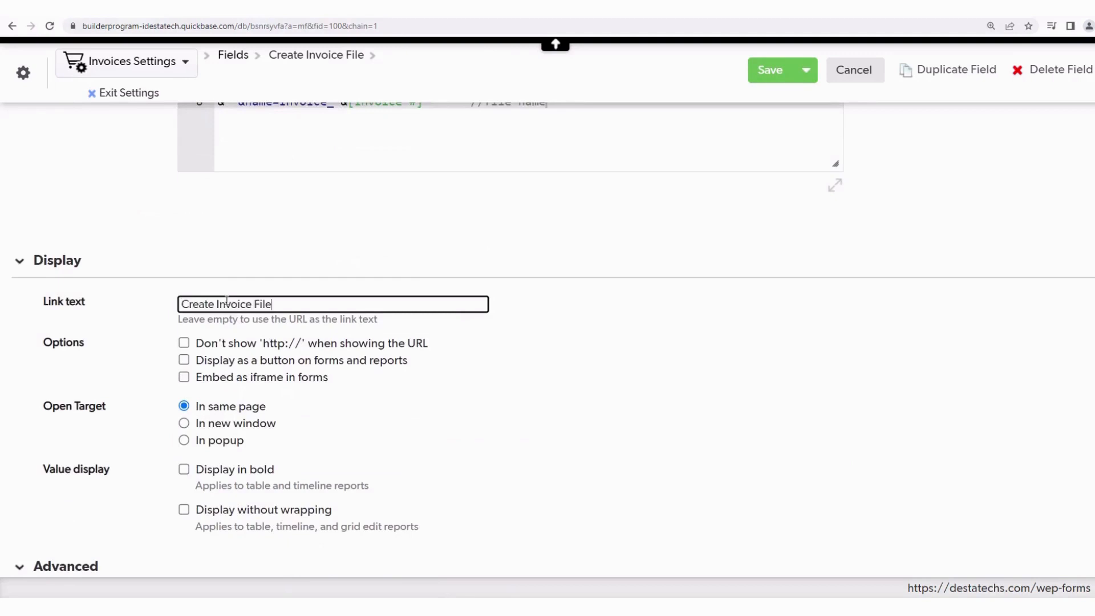
Display the link as a dark blue button on forms and reports that opens in a new window, and save the field.
click(184, 360)
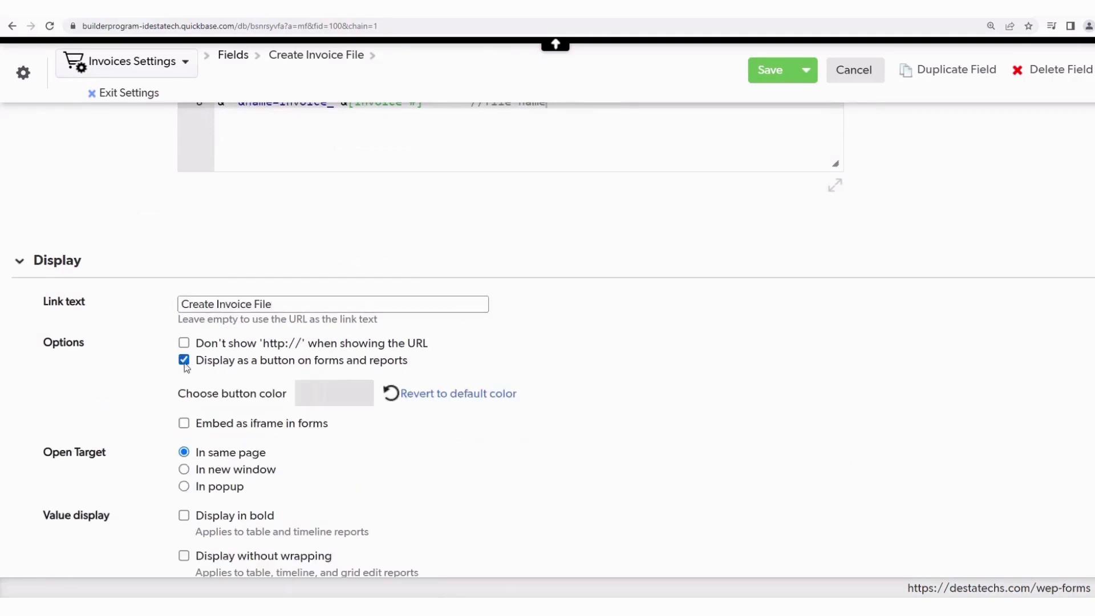
click(183, 470)
click(342, 395)
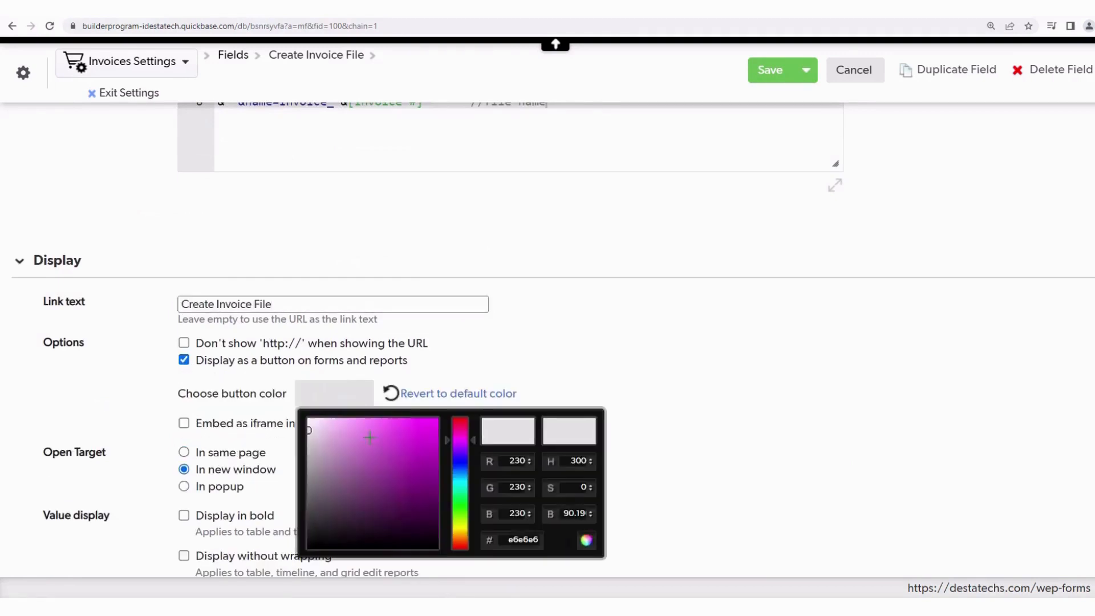
drag(460, 439, 460, 470)
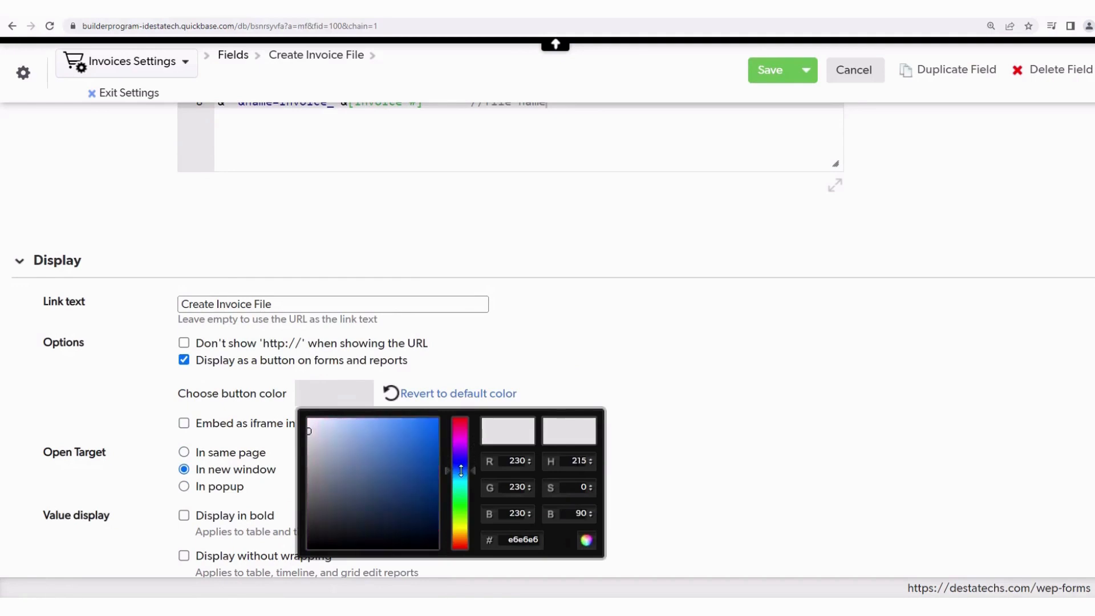
click(415, 490)
click(714, 332)
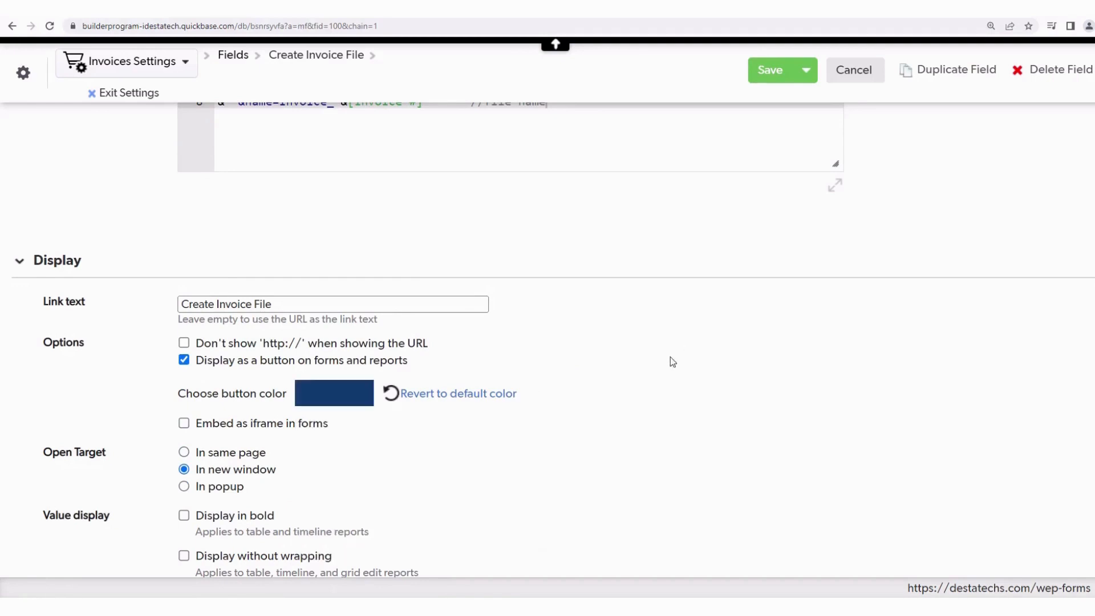
click(769, 74)
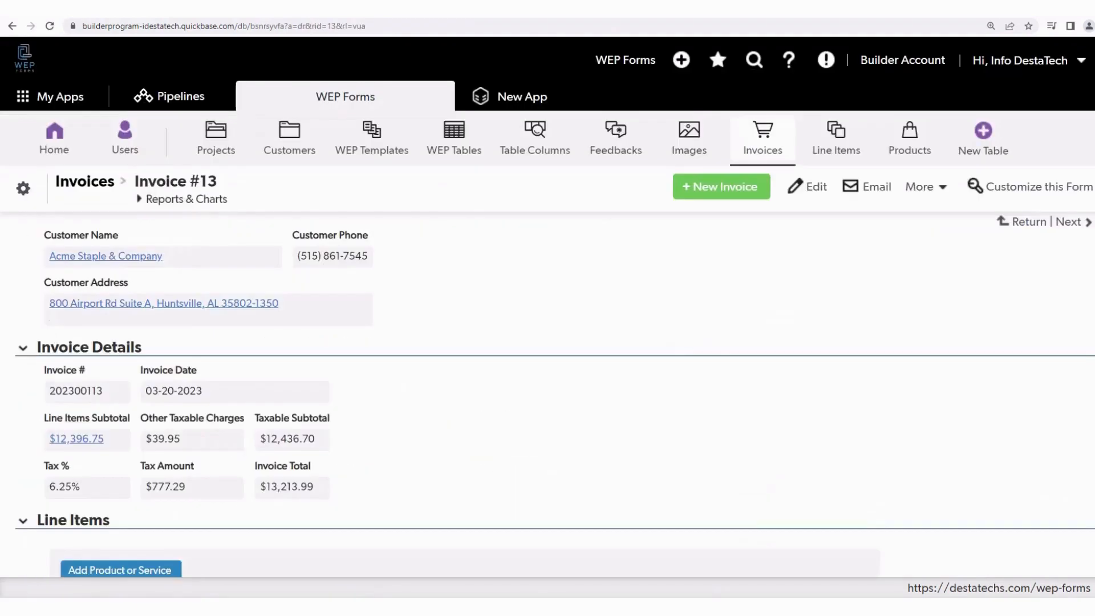
Reload the Invoice #13 record and generate its invoice file with the new Create Invoice File button.
scroll(433, 254, down, 5)
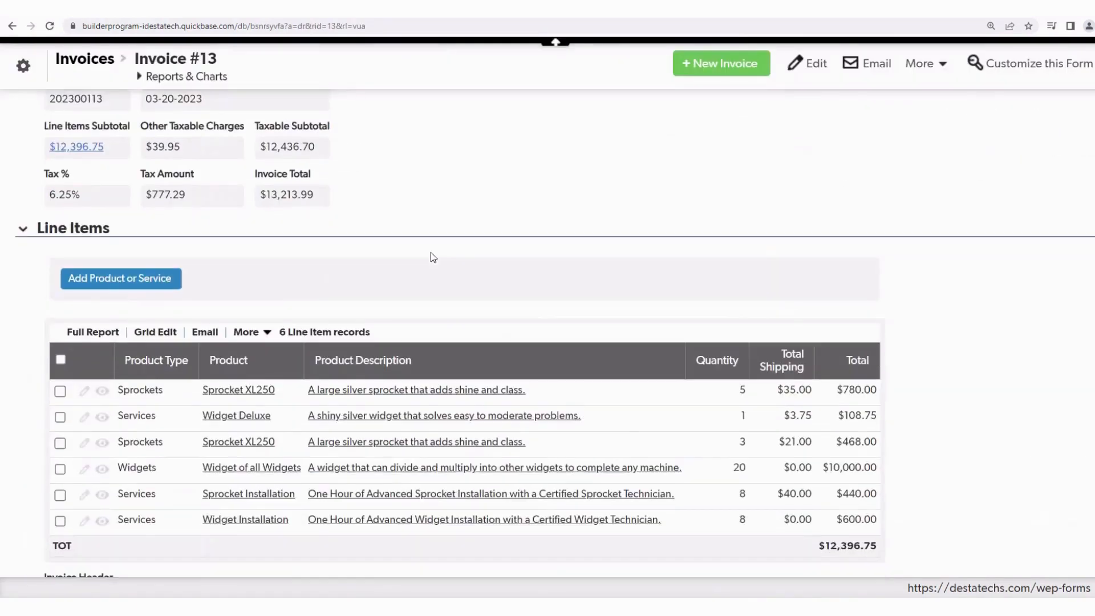
click(50, 27)
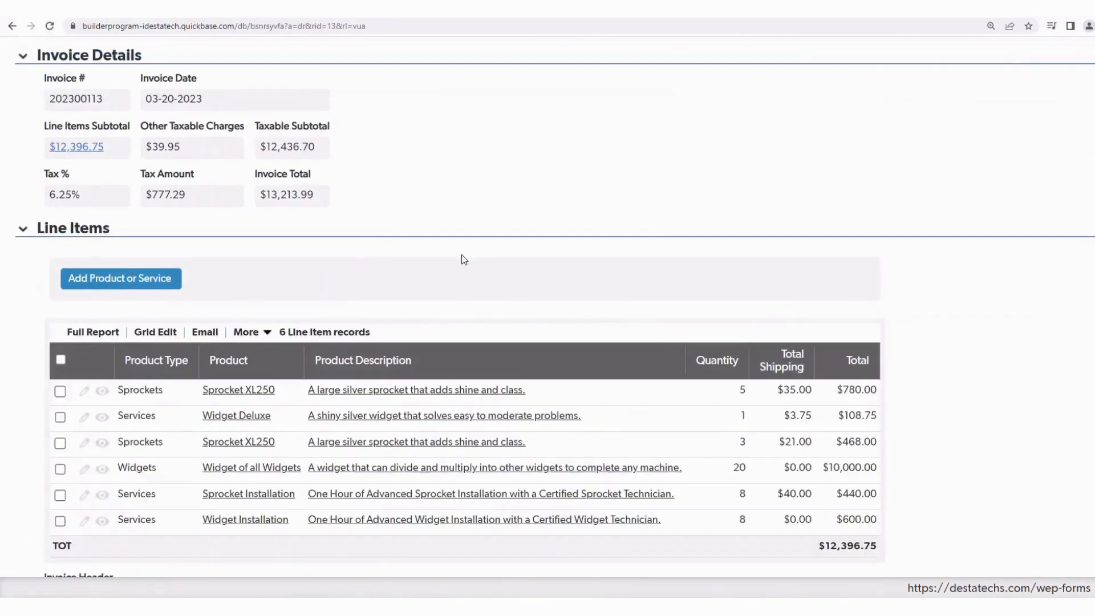
scroll(460, 259, down, 5)
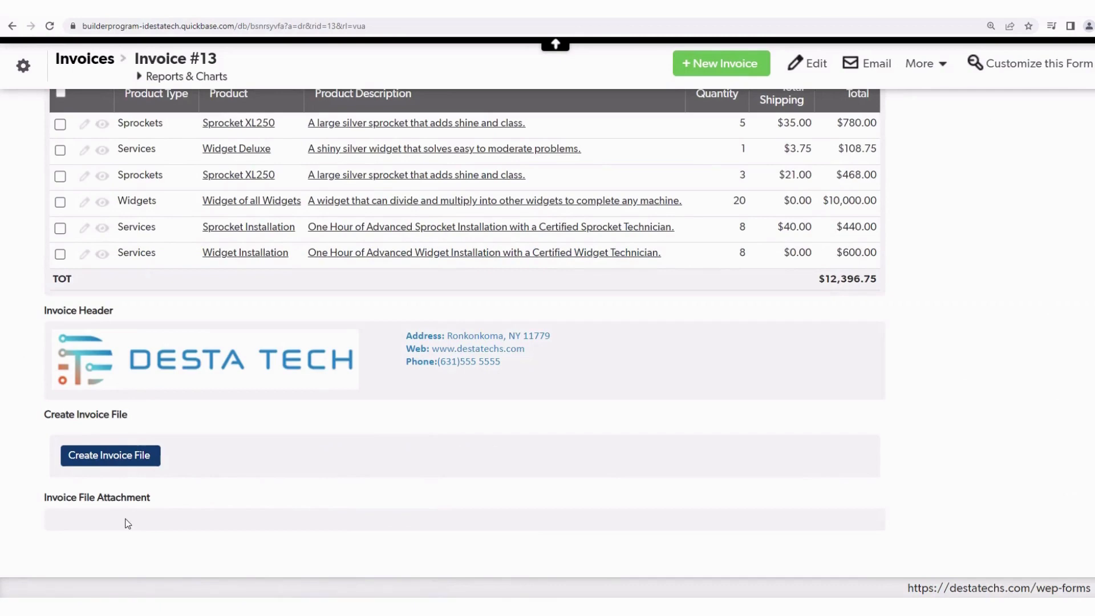
click(92, 460)
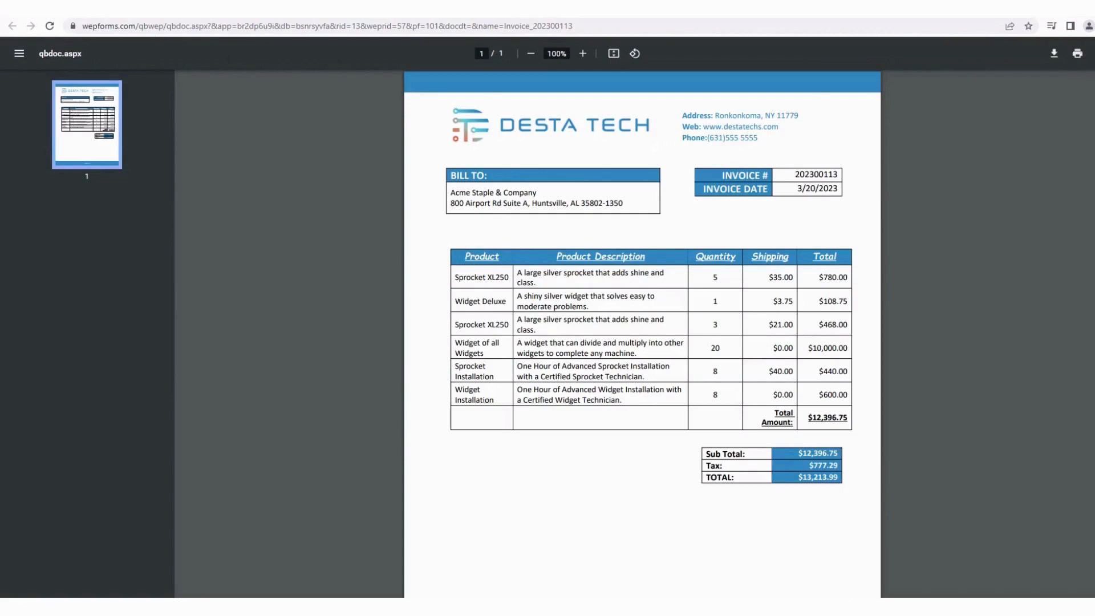
Leave the generated PDF, reload the Invoice #13 record, and check its invoice file attachment against the invoice number.
click(109, 6)
click(51, 26)
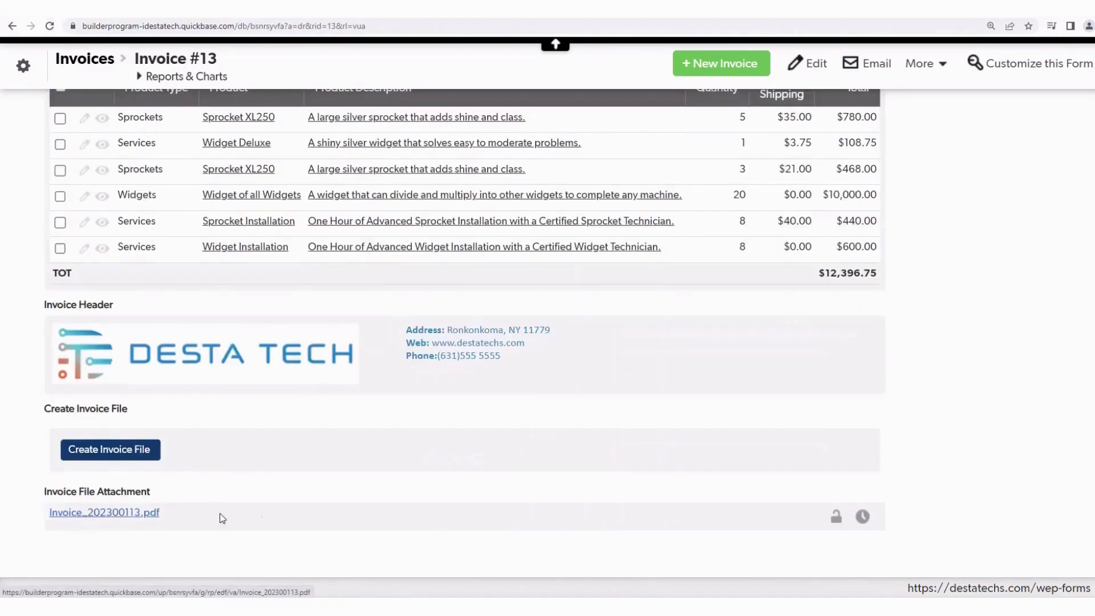
scroll(240, 513, up, 6)
scroll(265, 509, up, 4)
drag(103, 391, 52, 391)
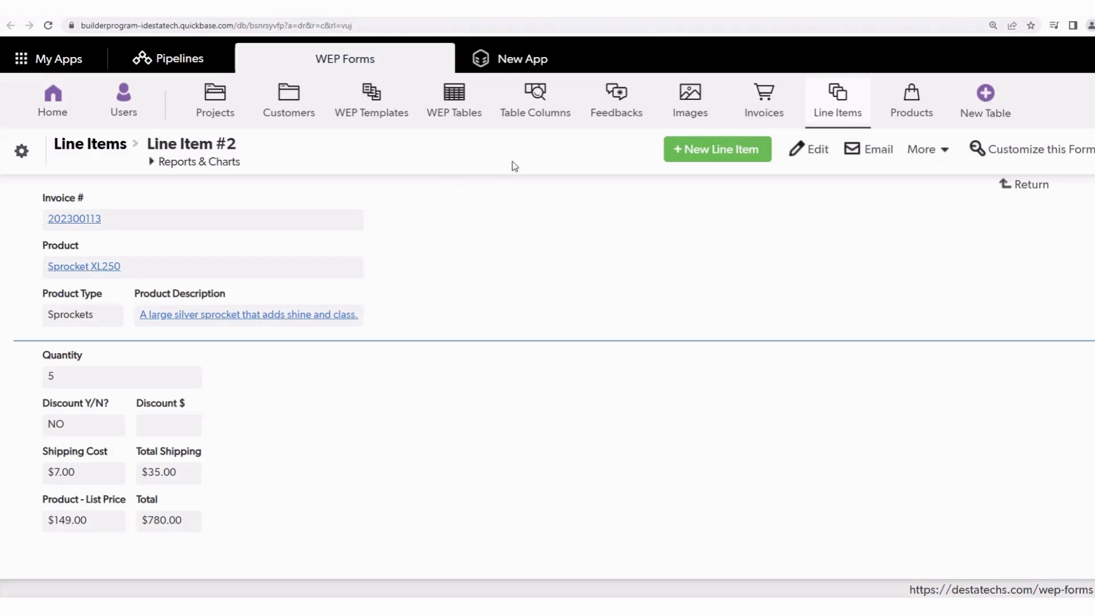
Look up the Product Type field ID in Line Item #2, and group Template #57's table by field 19 in ascending order.
right_click(87, 317)
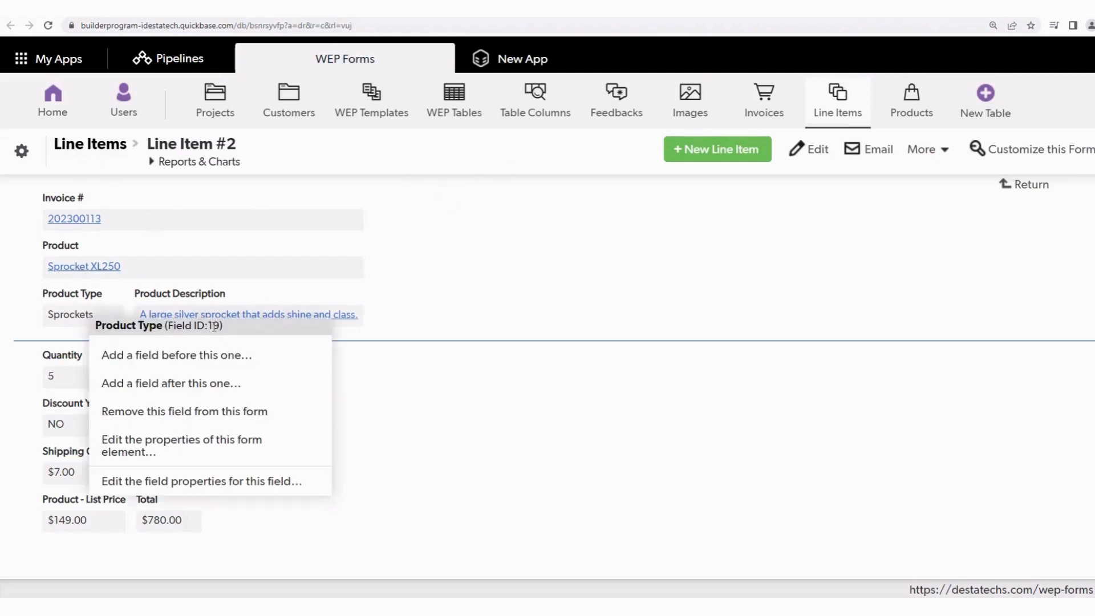
click(411, 287)
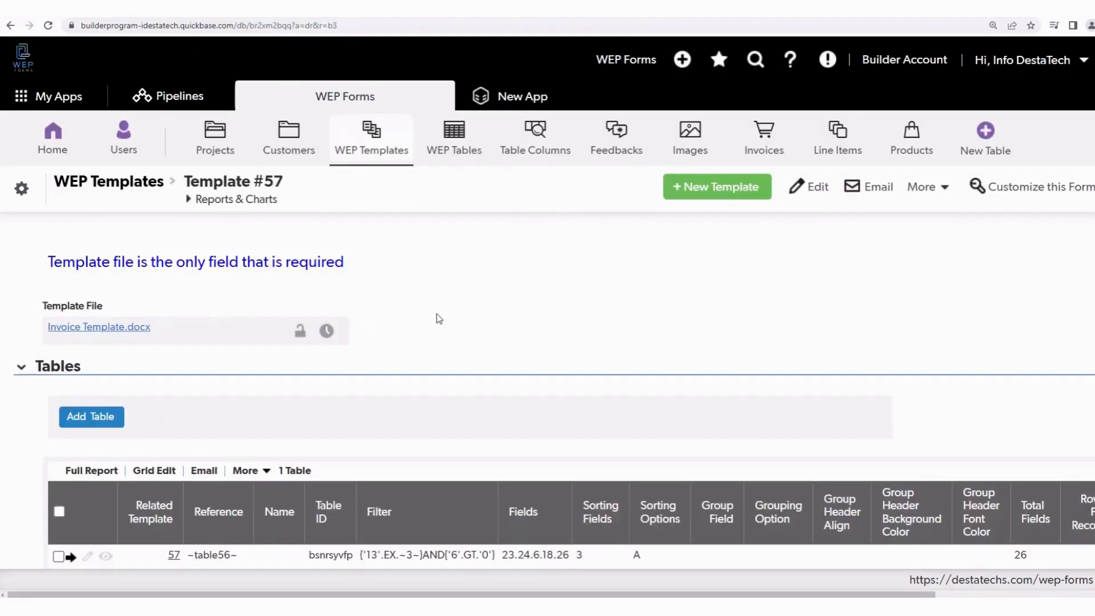
scroll(438, 318, down, 3)
click(86, 435)
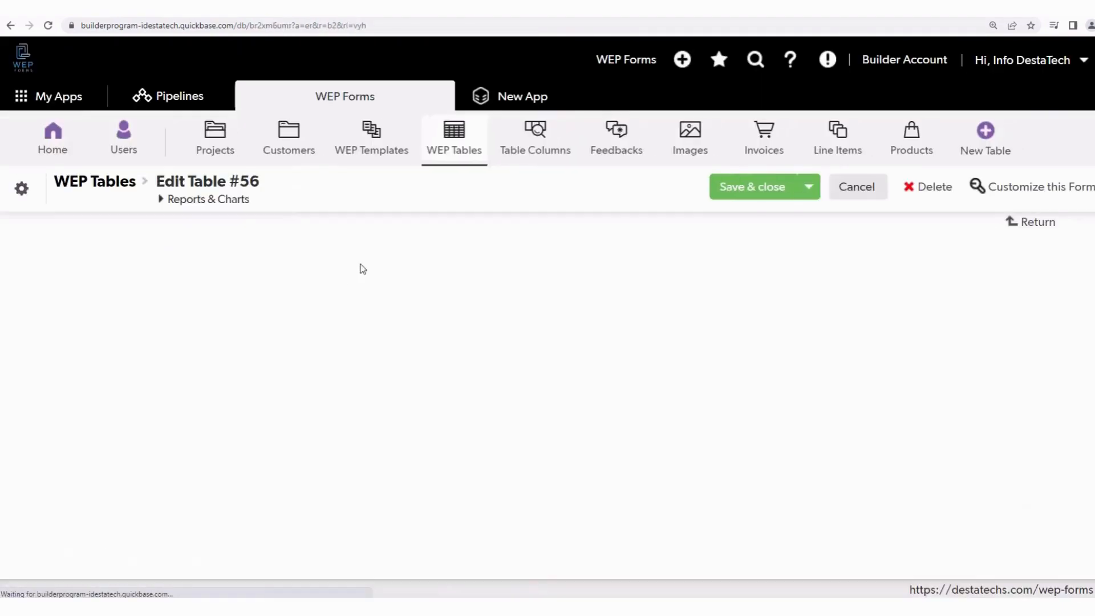
scroll(353, 266, down, 3)
click(91, 272)
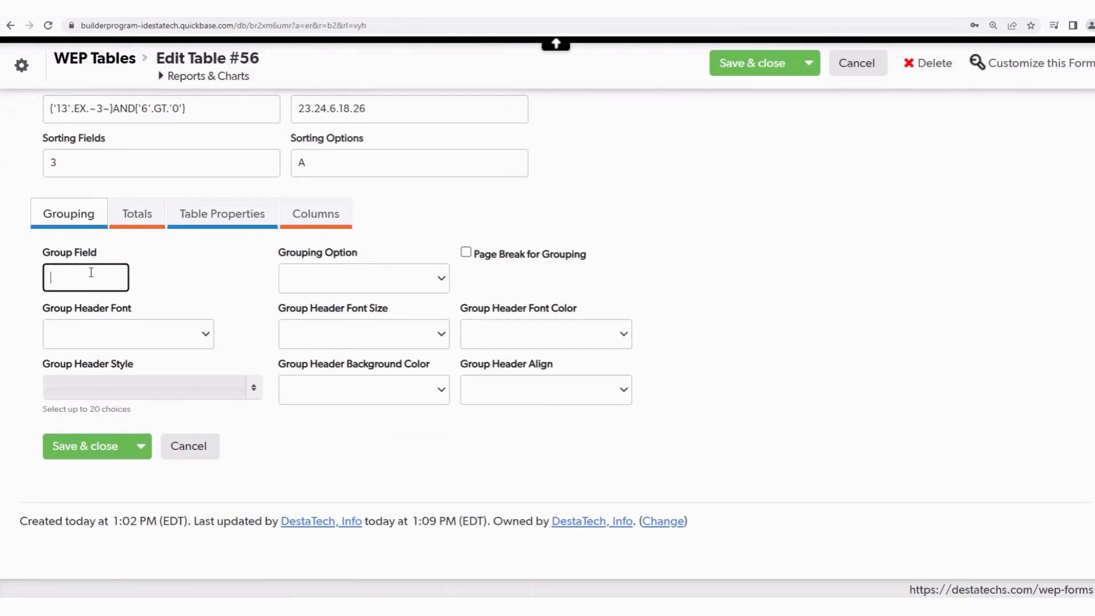
text(19)
click(352, 274)
click(347, 313)
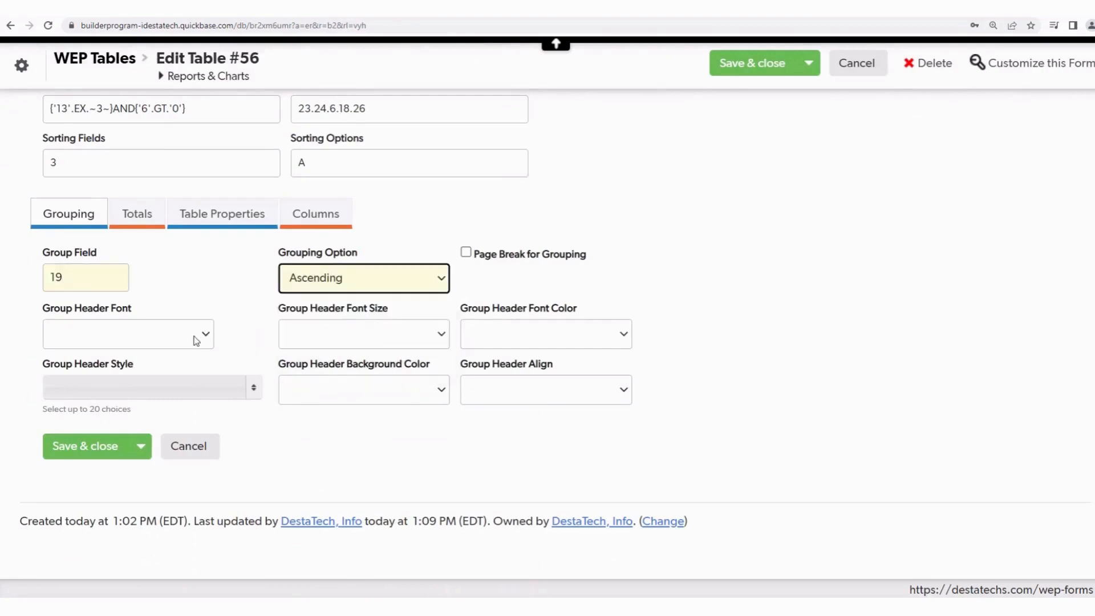
Set the group header font to Arial, size 12, with font color #ffffff.
click(196, 337)
click(131, 265)
click(376, 334)
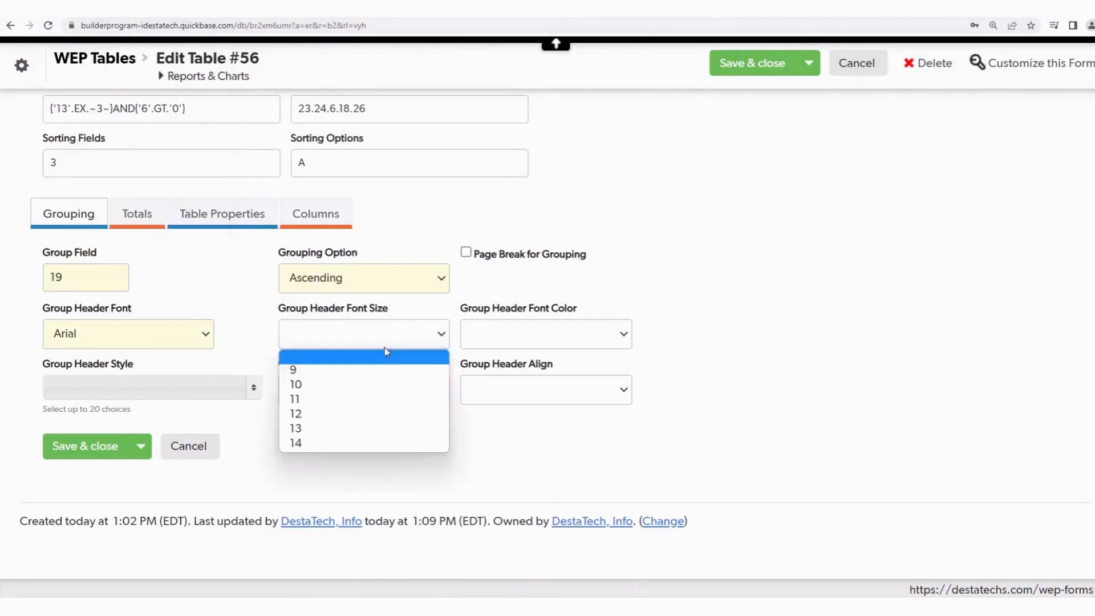
click(367, 413)
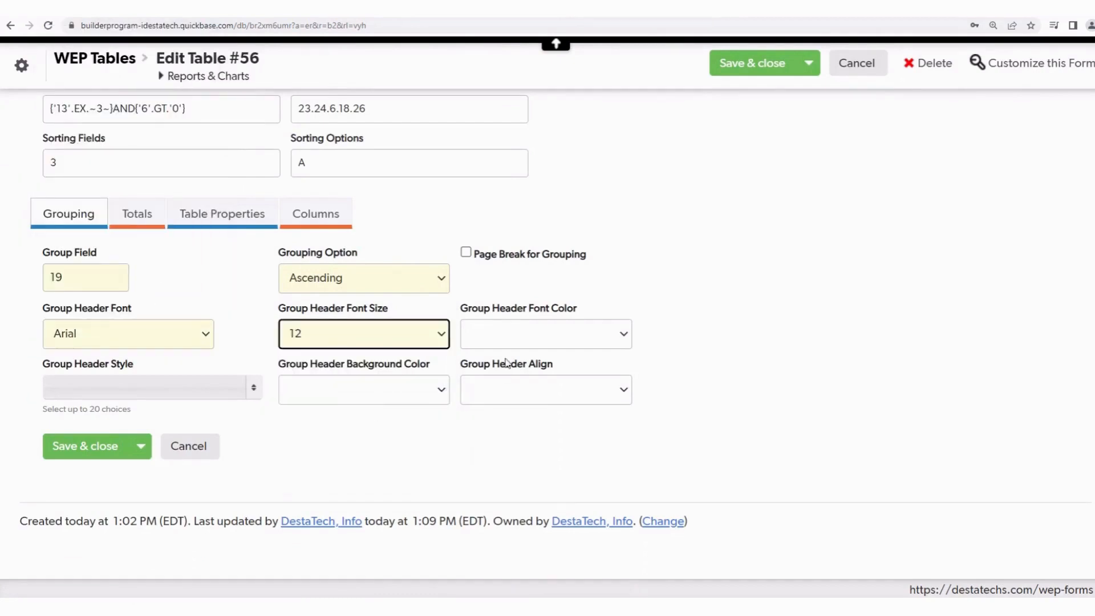
click(525, 345)
click(514, 372)
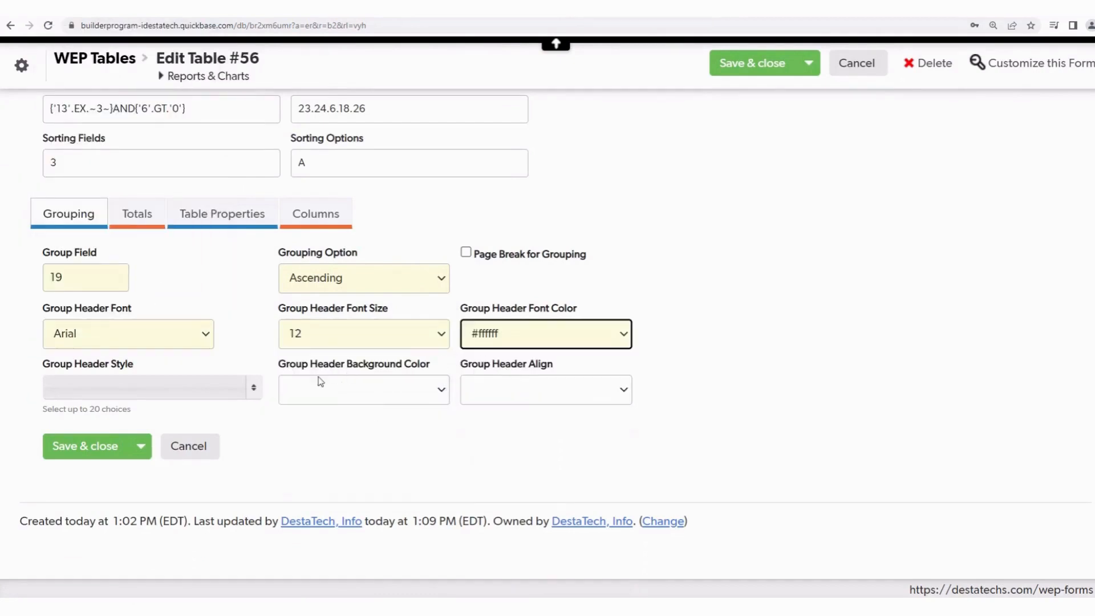
Make the group header bold and centered, with background color #ff884d.
click(255, 390)
click(59, 459)
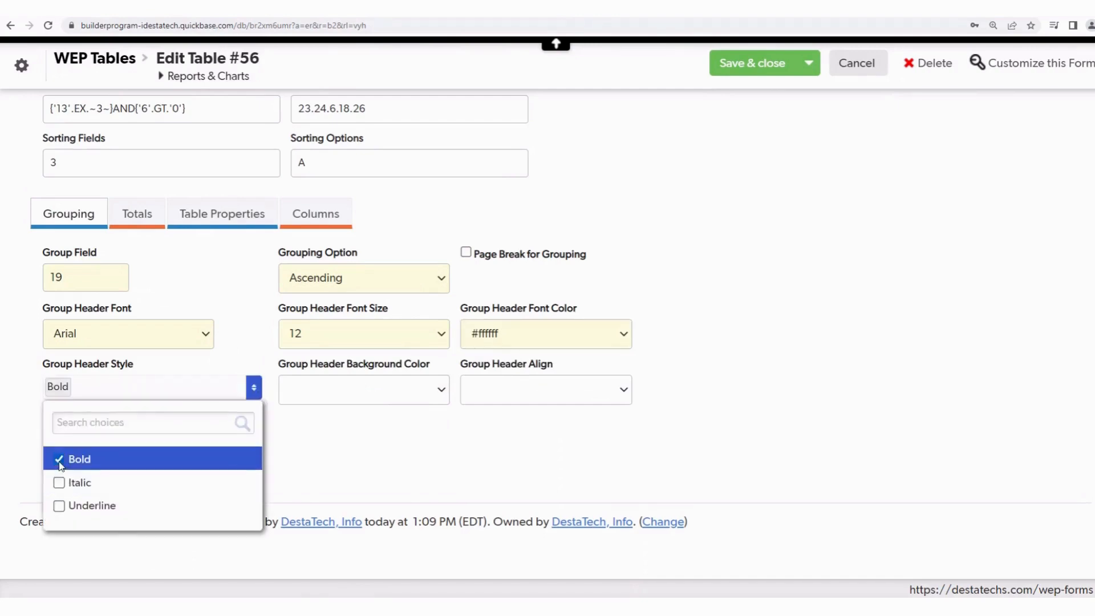
click(414, 463)
click(442, 391)
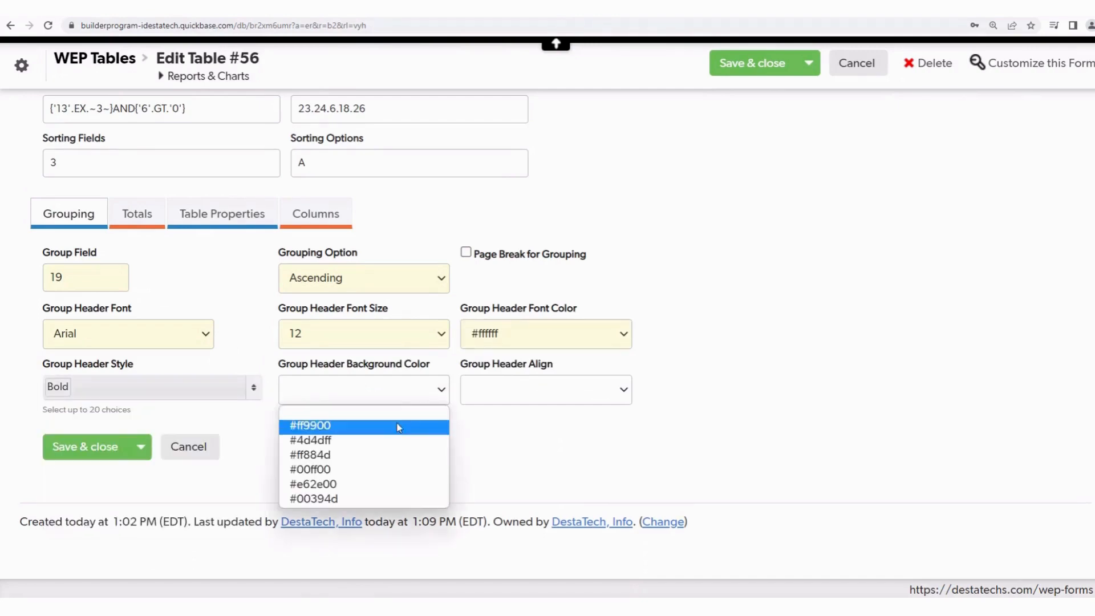
click(367, 454)
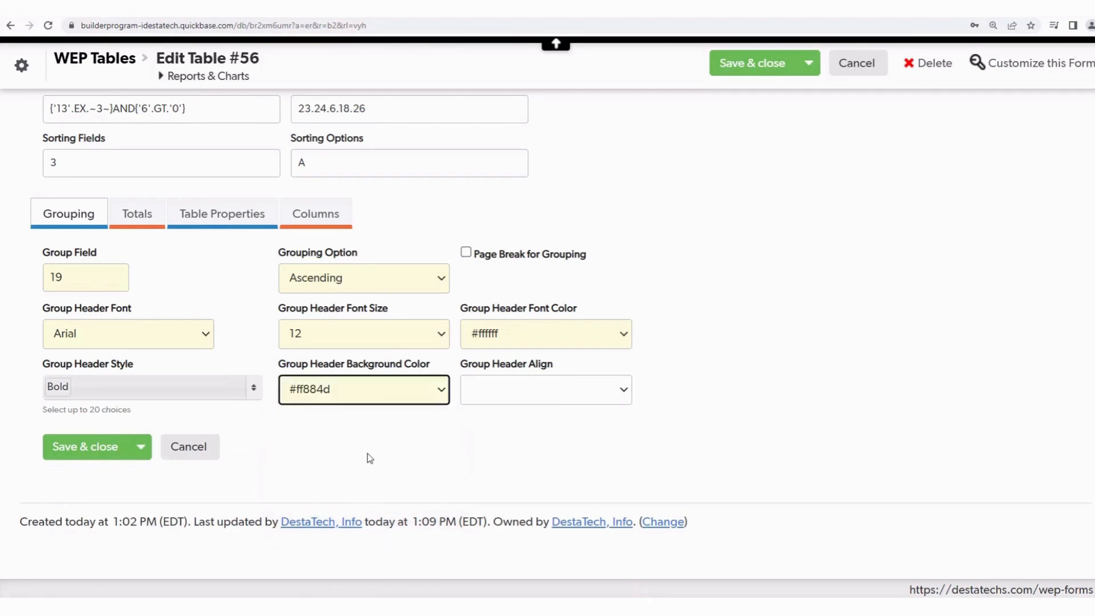
click(586, 392)
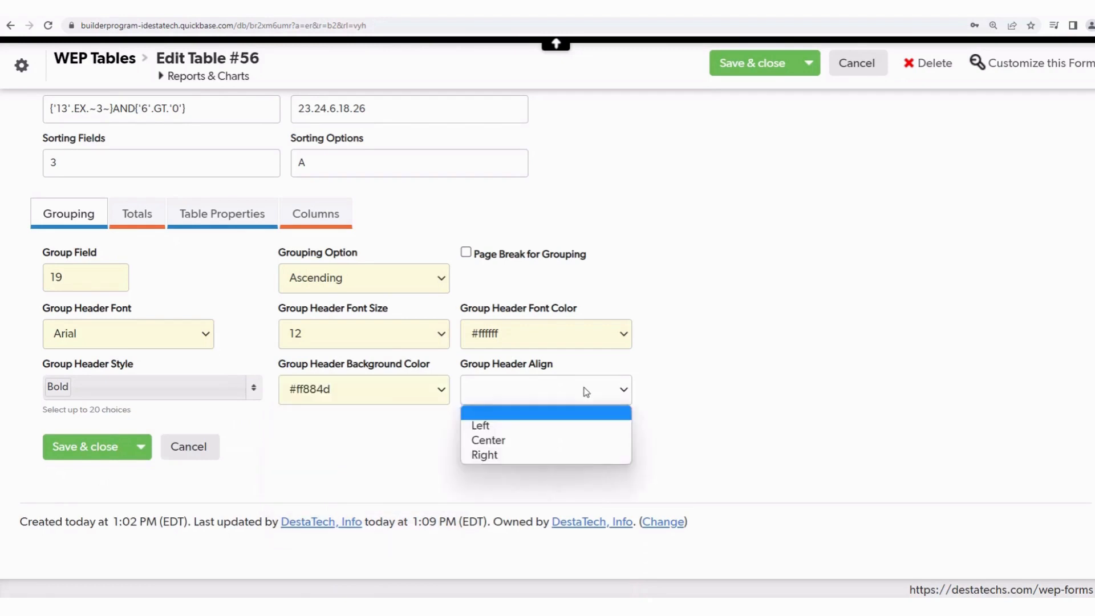
click(537, 442)
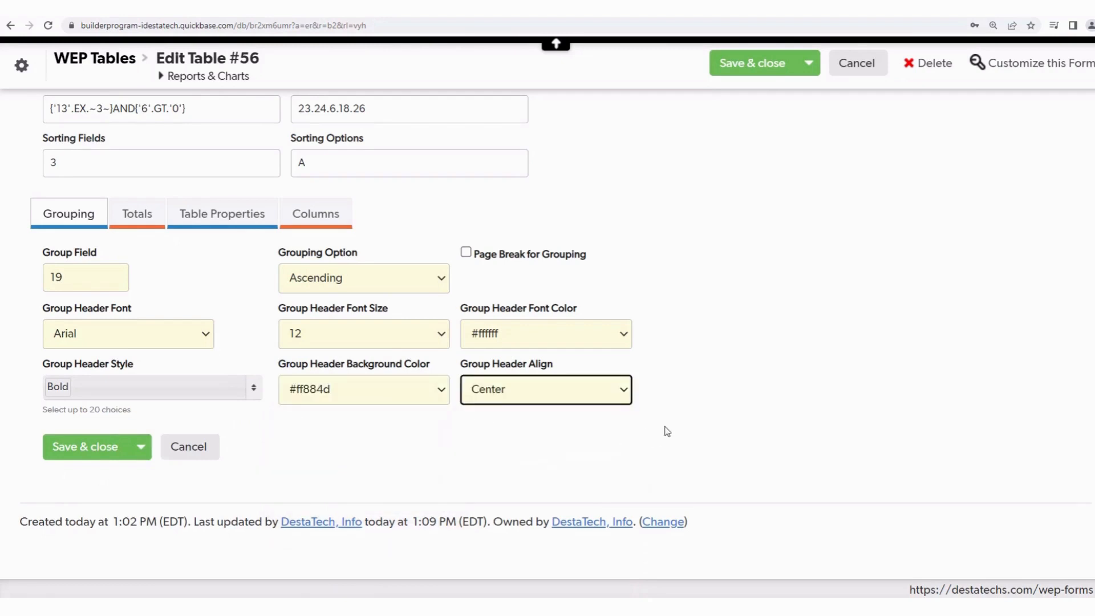
Enable the group subtotal in the table's totals settings, and save and close Table #56.
click(137, 215)
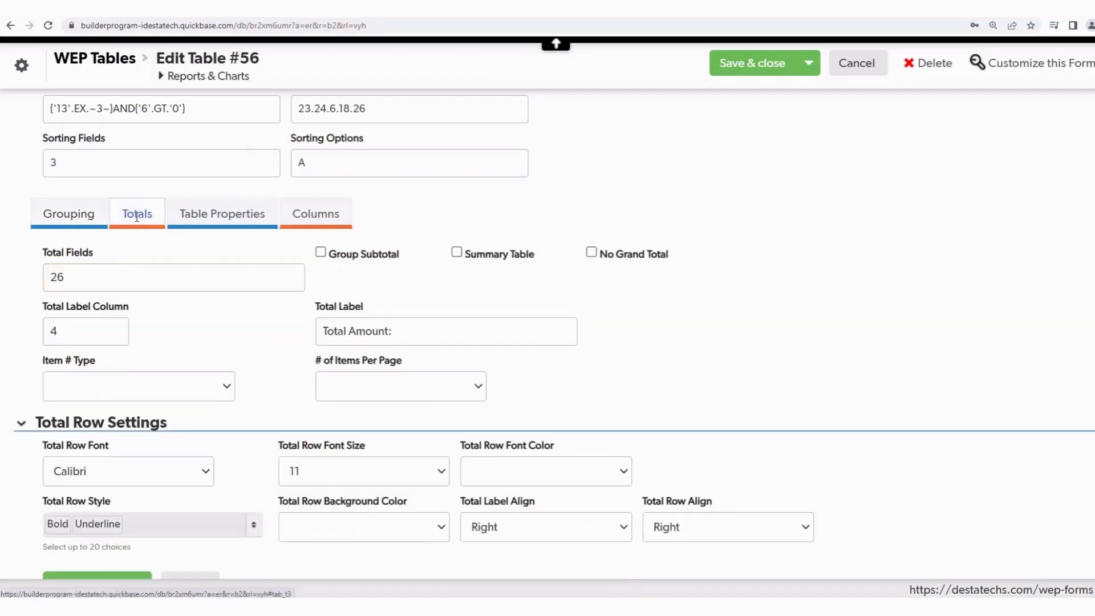
click(320, 252)
scroll(463, 240, up, 5)
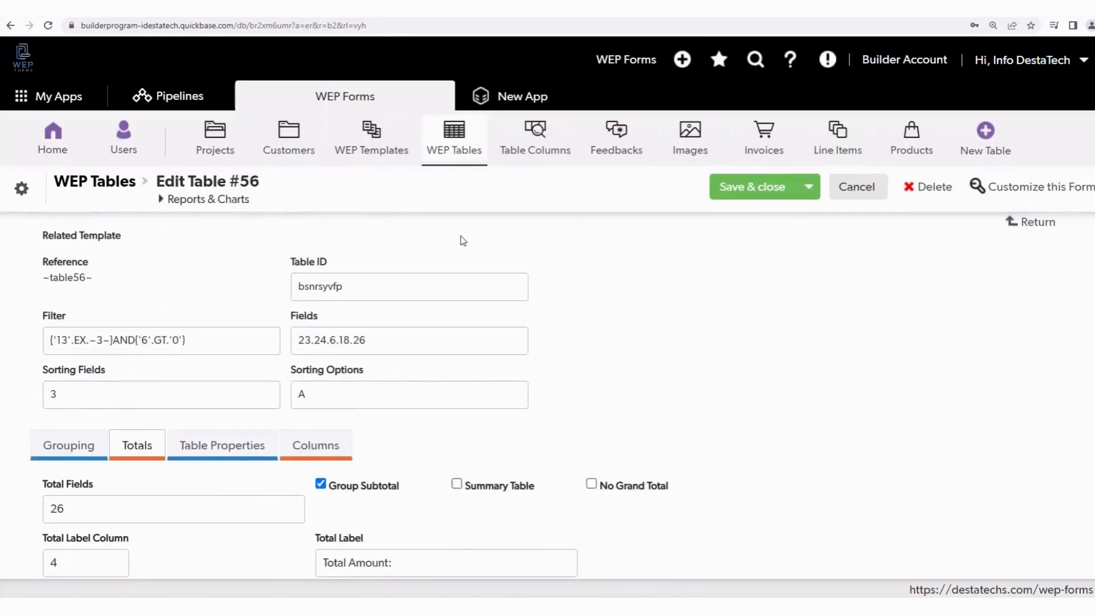
click(750, 189)
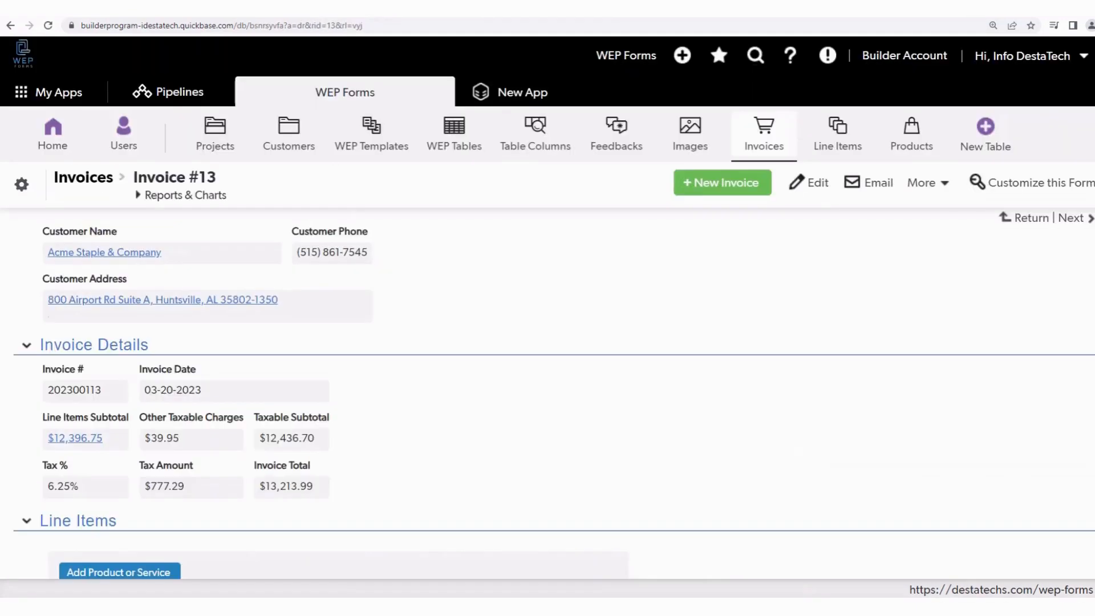
Generate the invoice file from the Invoice #13 record with Create Invoice File.
scroll(139, 202, down, 5)
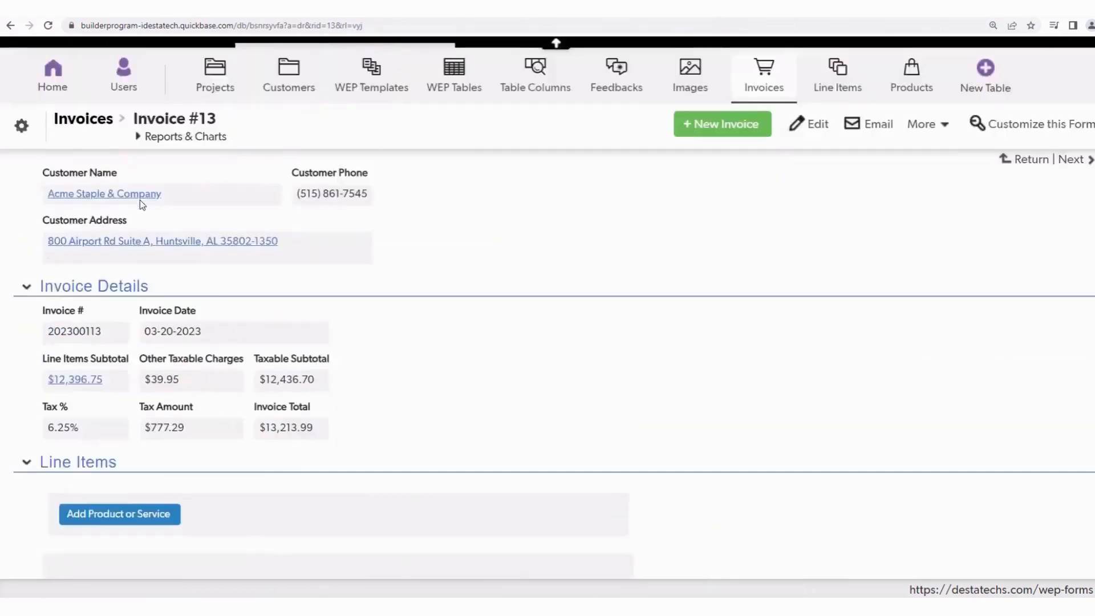
scroll(139, 200, down, 6)
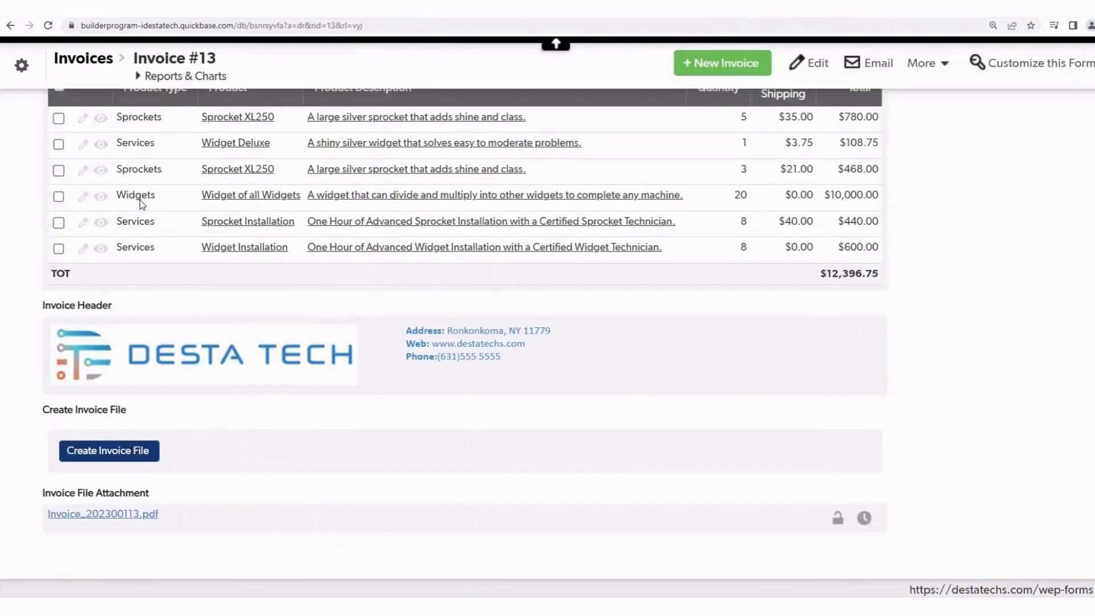
click(93, 452)
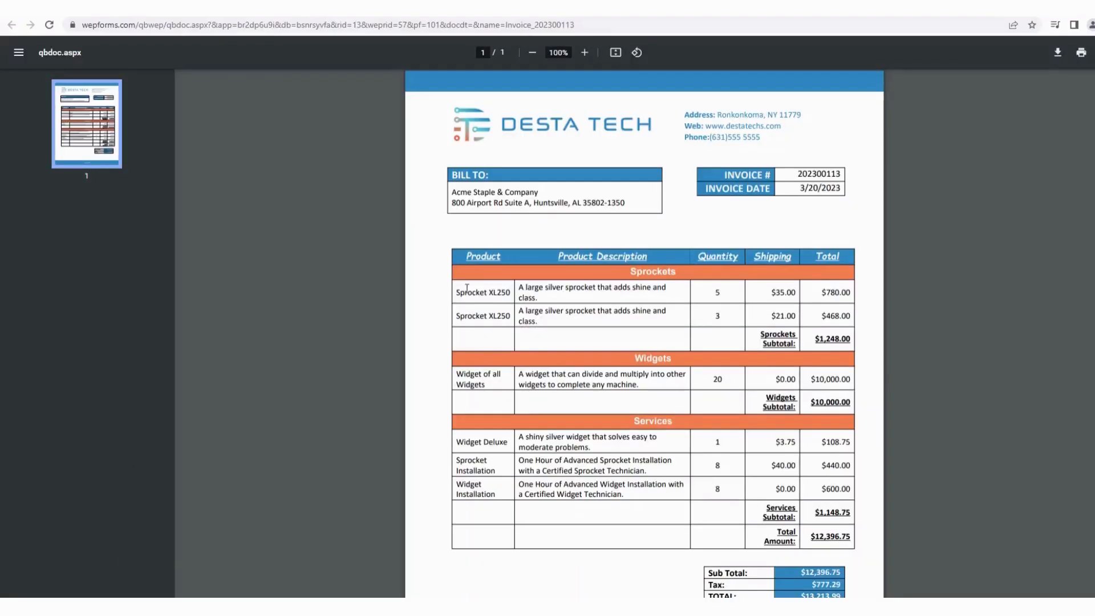
Examine the product type group headers, group subtotals and invoice totals in the generated PDF.
double_click(632, 272)
drag(760, 331, 839, 347)
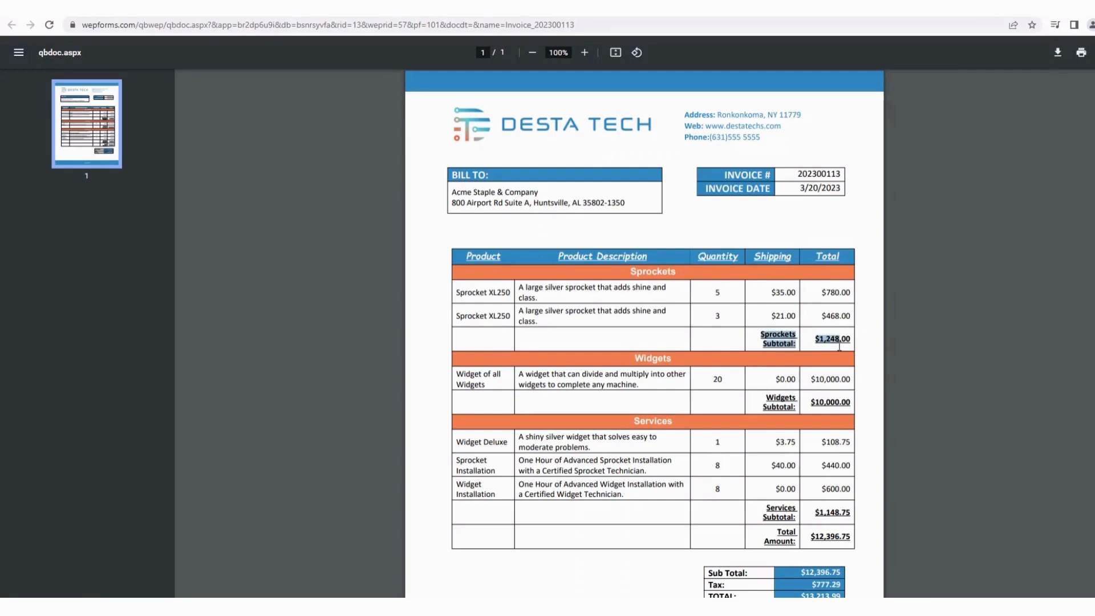
scroll(838, 346, down, 2)
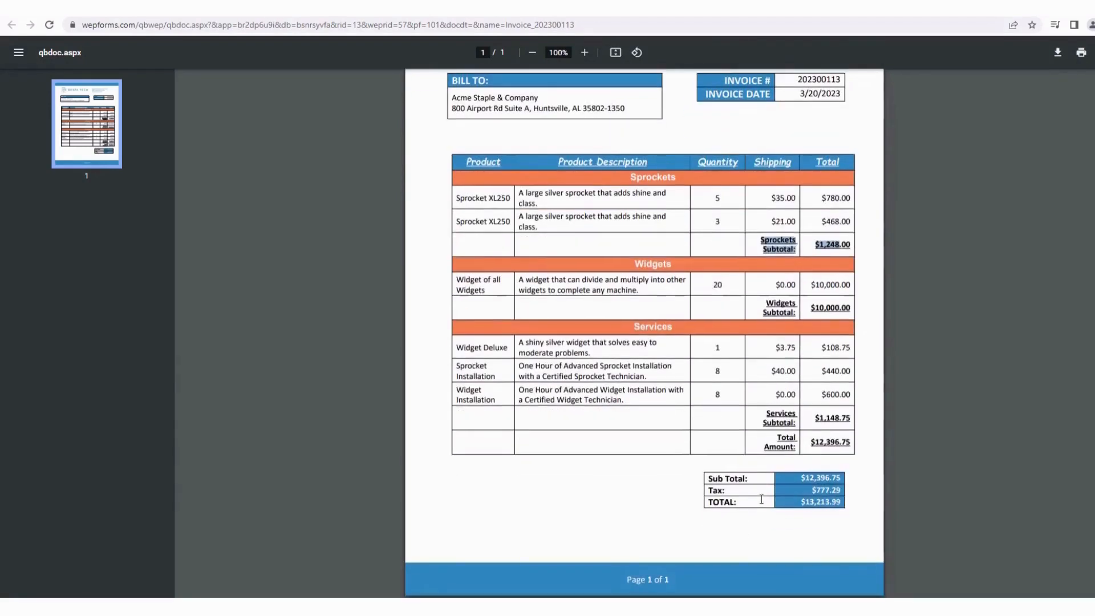
scroll(761, 499, up, 2)
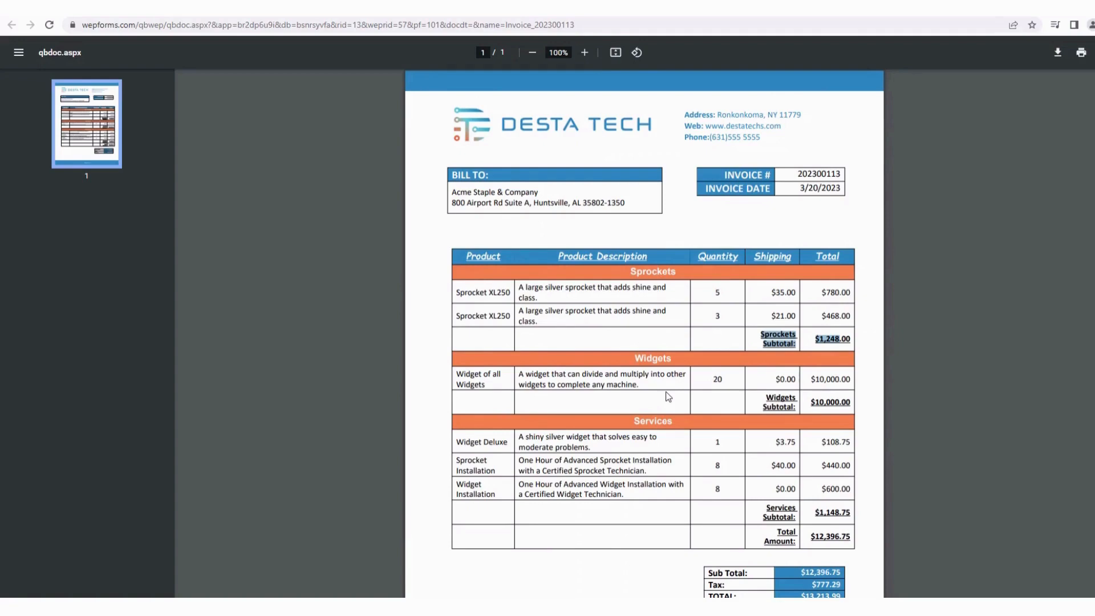
scroll(668, 396, down, 2)
scroll(668, 396, up, 2)
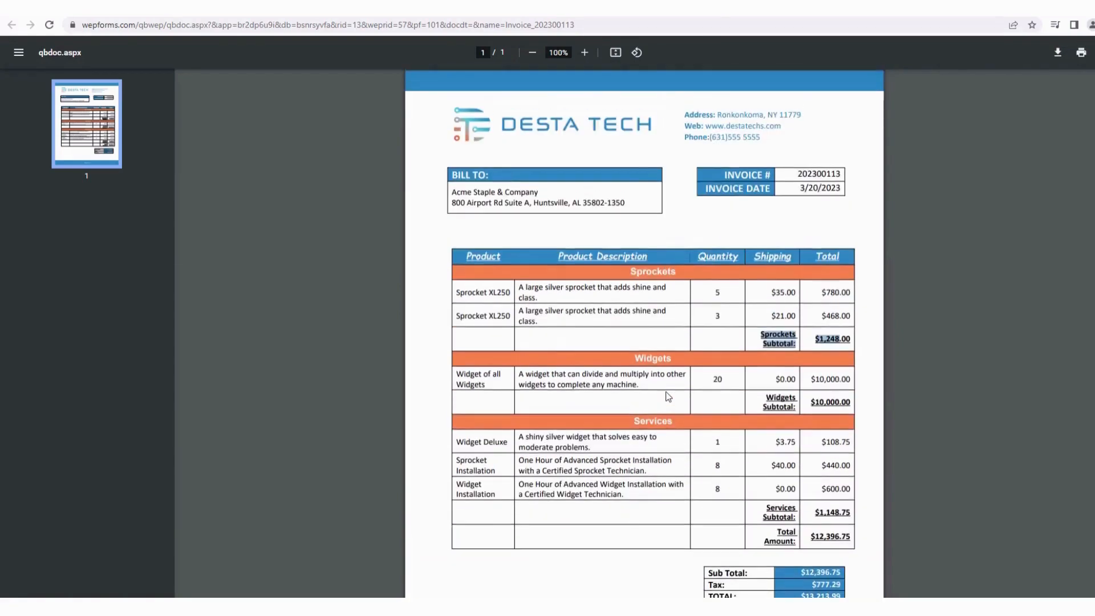